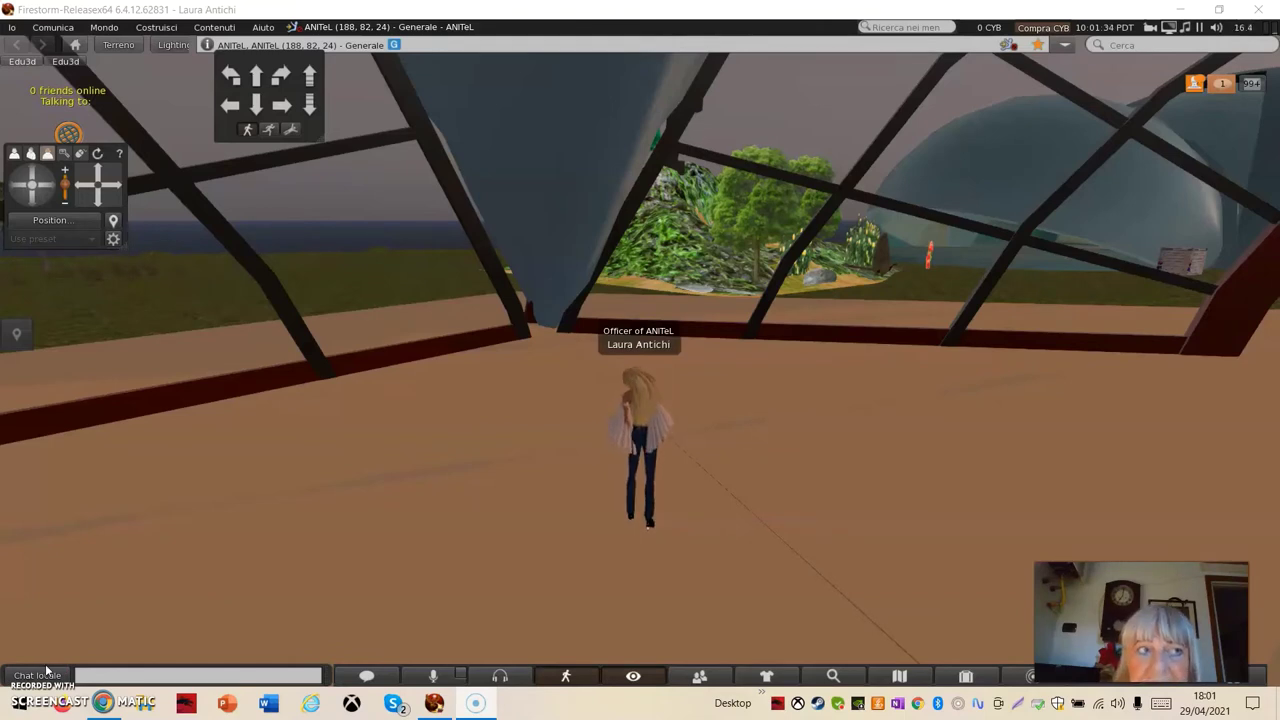
Create a new cube on the floor beside the avatar.
{"action": "right_click", "coordinate": [713, 379]}
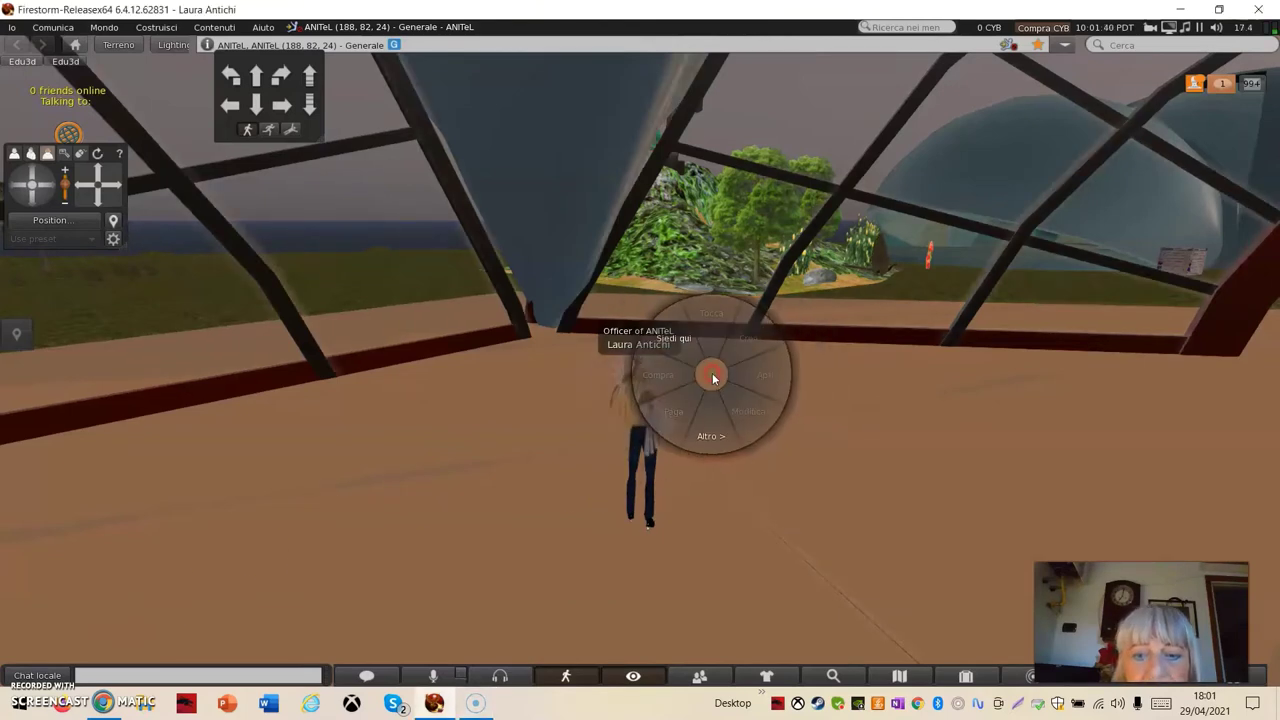
{"action": "left_click", "coordinate": [749, 339]}
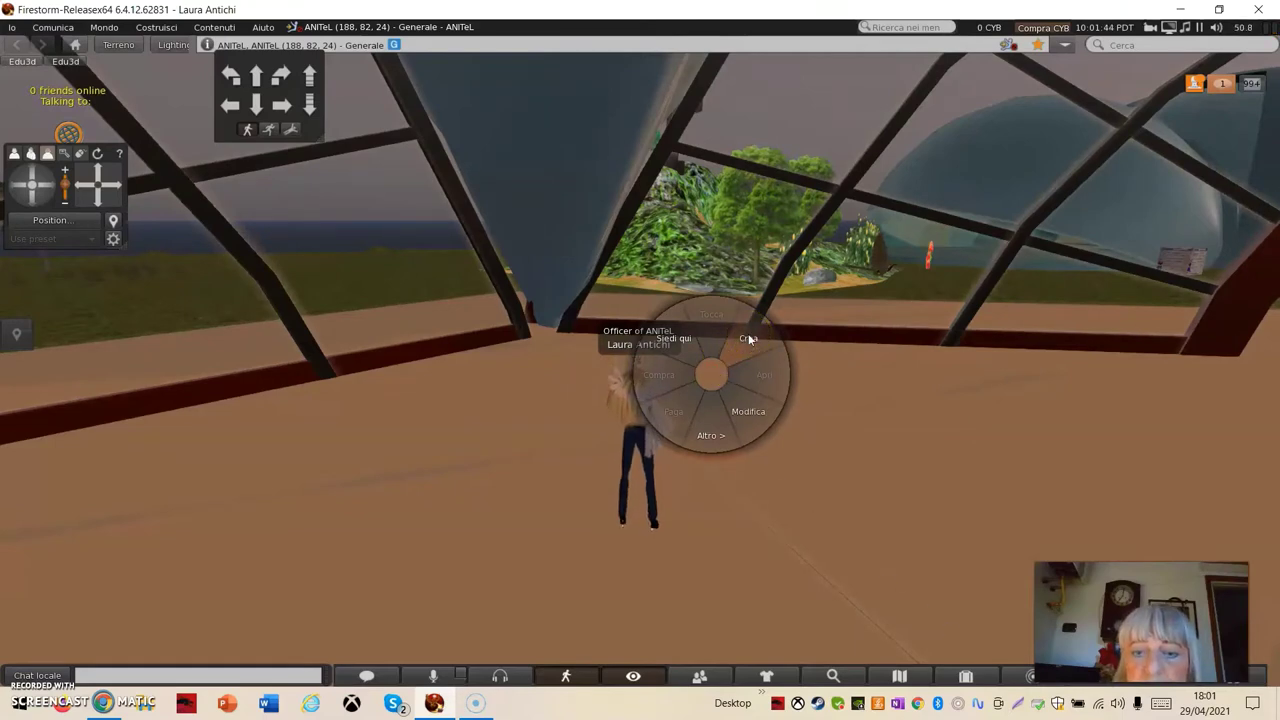
{"action": "left_click", "coordinate": [749, 339]}
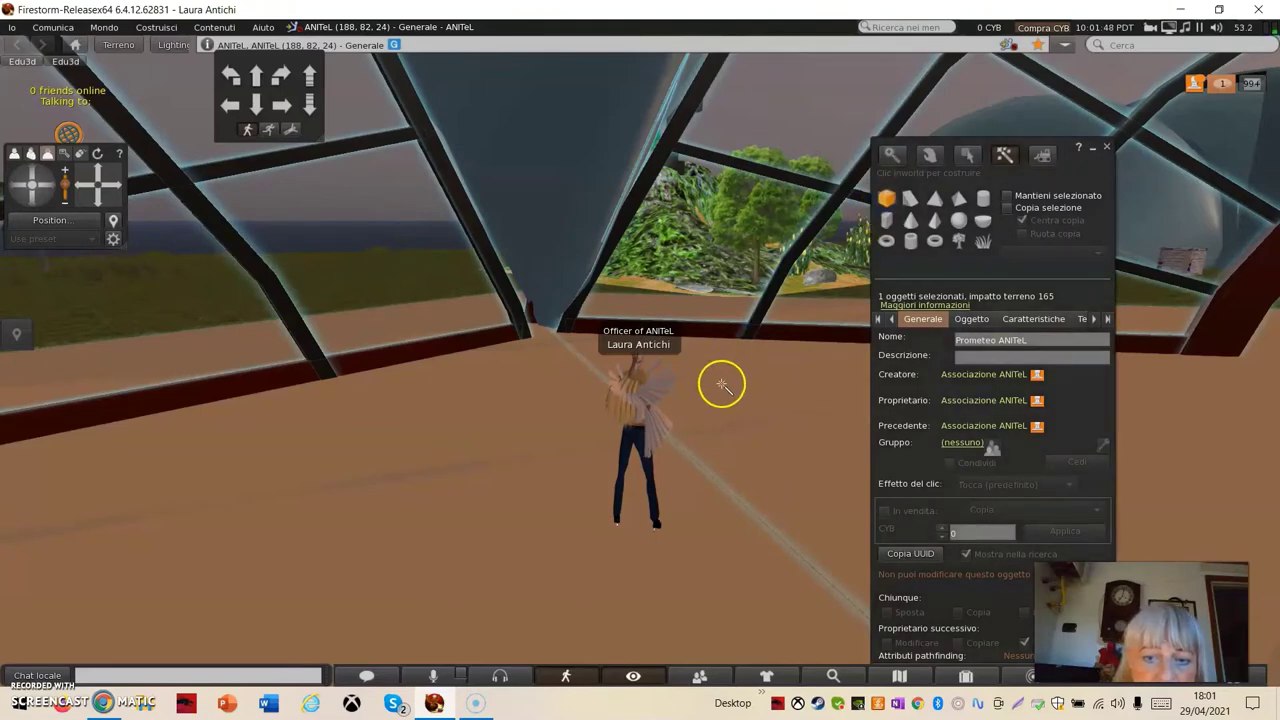
{"action": "left_click", "coordinate": [722, 380]}
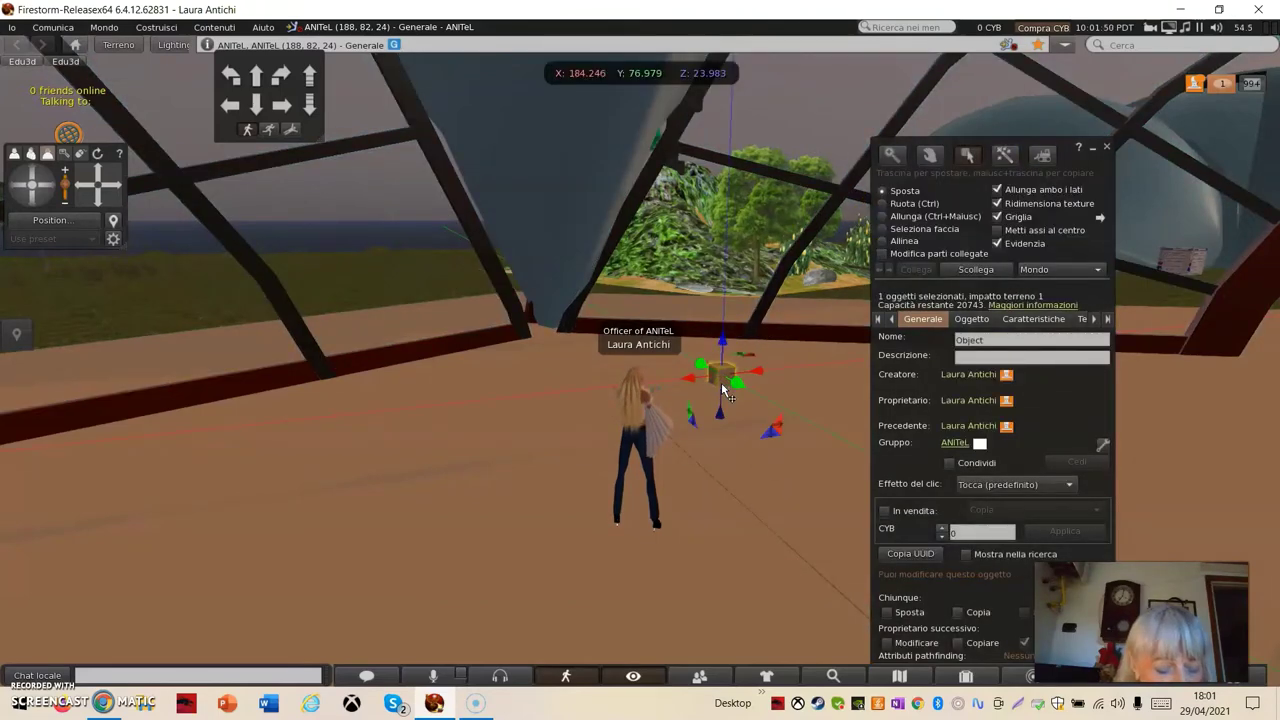
Scale the cube up to a tall box about 2.91 × 2.91 × 5.43 and raise it to about Z 26.343.
{"action": "left_click_drag", "start_coordinate": [724, 380], "coordinate": [734, 230], "text": "ctrl+shift"}
{"action": "left_click", "coordinate": [734, 230]}
{"action": "left_click_drag", "start_coordinate": [720, 337], "coordinate": [720, 240]}
{"action": "left_click_drag", "start_coordinate": [745, 122], "coordinate": [737, 177], "text": "ctrl+shift"}
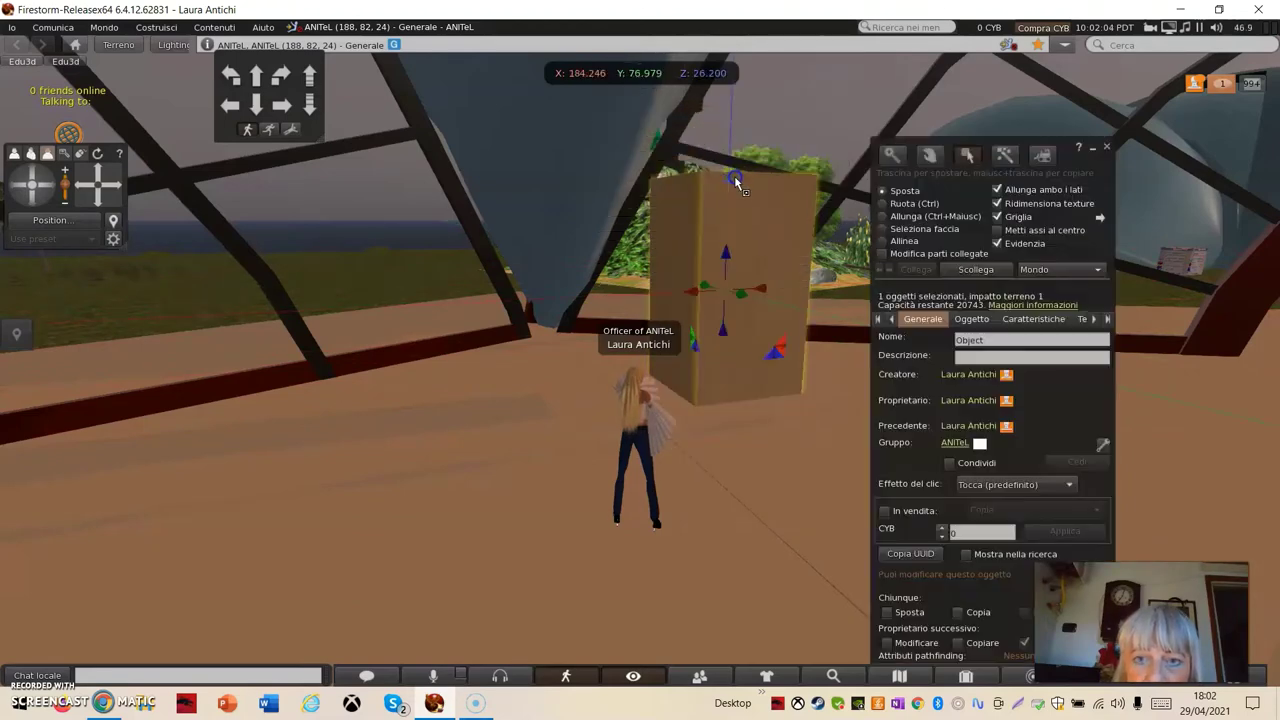
{"action": "left_click", "coordinate": [740, 297]}
{"action": "mouse_move", "coordinate": [730, 272]}
{"action": "left_mouse_down"}
{"action": "mouse_move", "coordinate": [720, 194]}
{"action": "mouse_move", "coordinate": [724, 254]}
{"action": "left_mouse_up"}
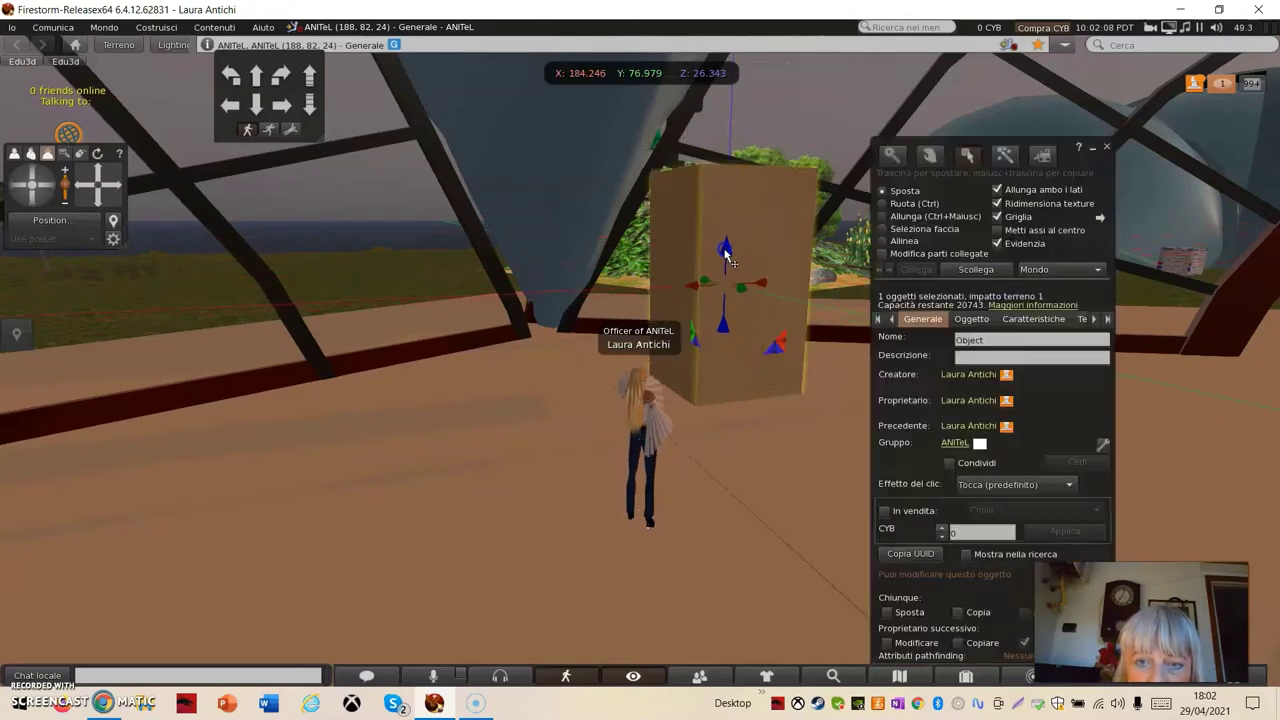
Stretch the box to about 4.49 along X and 6.44 along Z.
{"action": "left_click", "coordinate": [805, 287], "text": "ctrl+shift"}
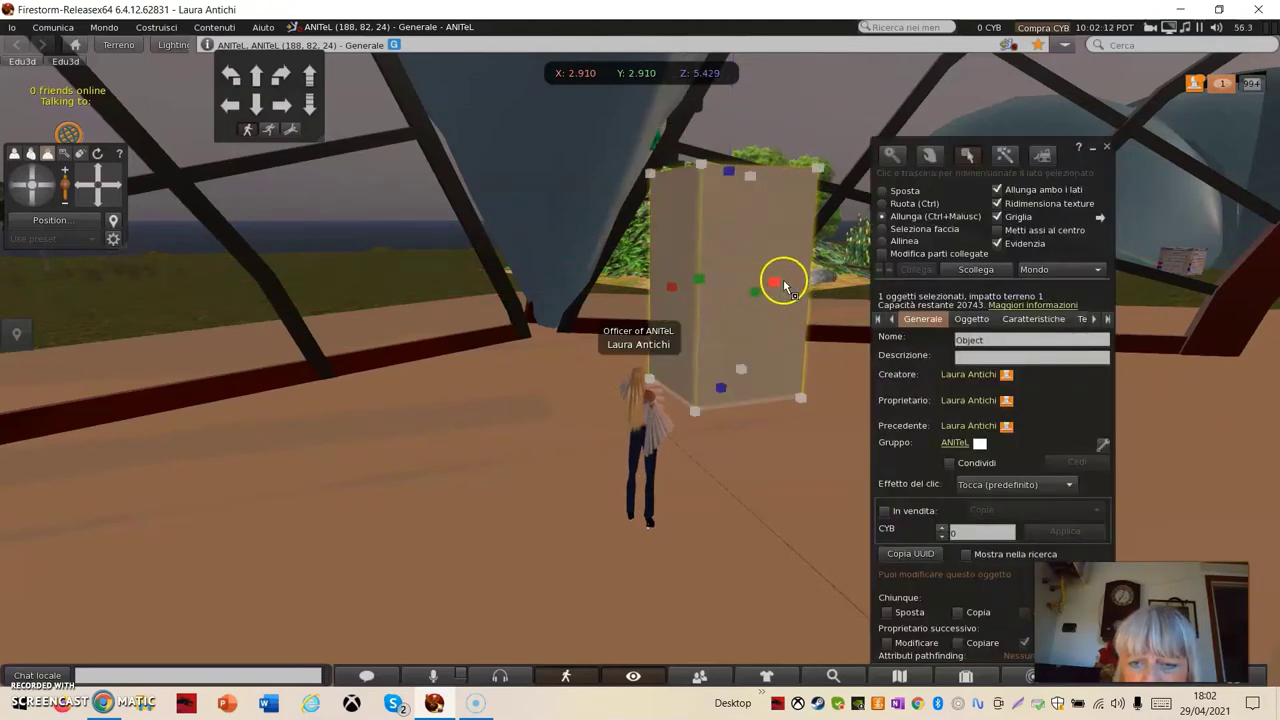
{"action": "left_click_drag", "start_coordinate": [778, 286], "coordinate": [800, 283]}
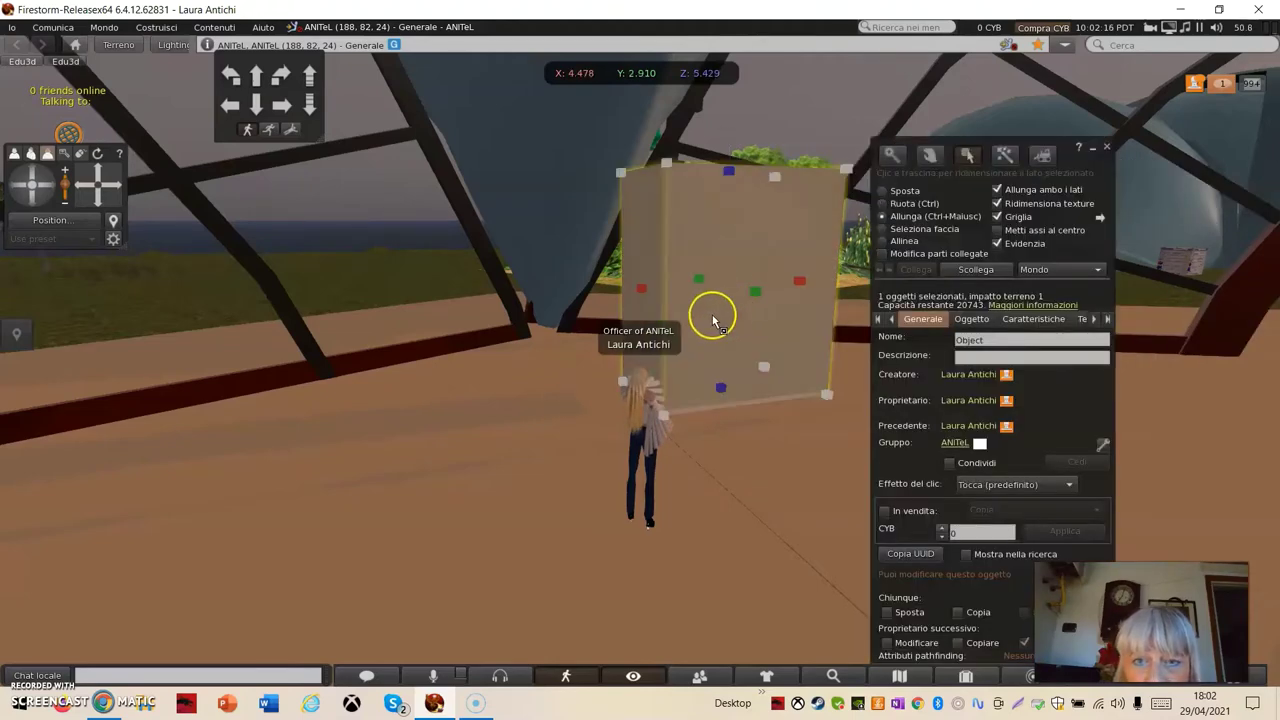
{"action": "key", "text": "ctrl"}
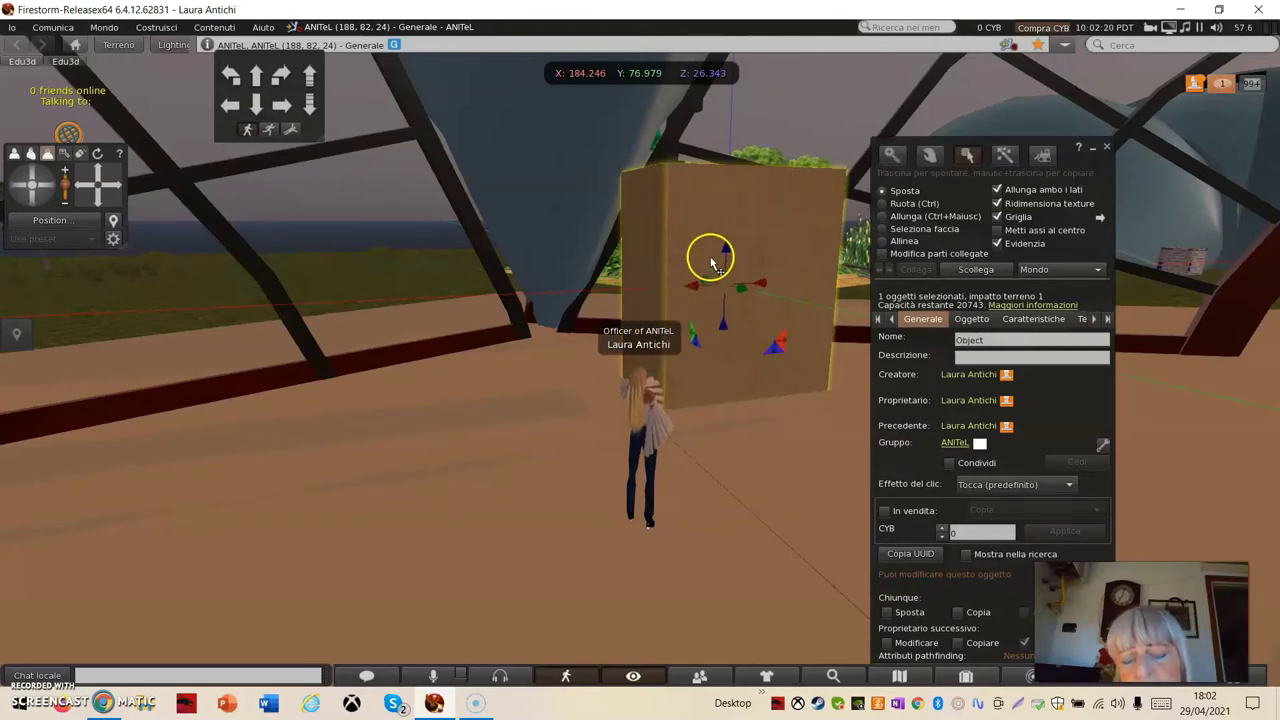
{"action": "key", "text": "ctrl+shift"}
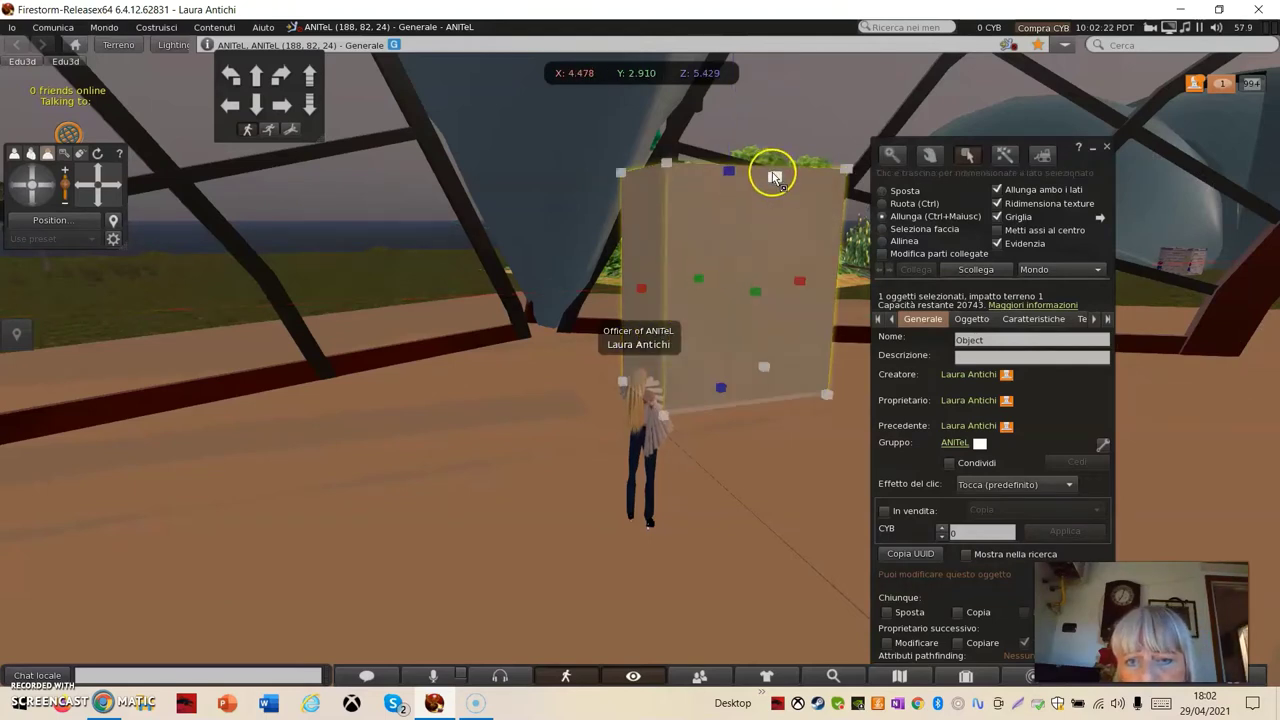
{"action": "left_click_drag", "start_coordinate": [775, 178], "coordinate": [726, 146]}
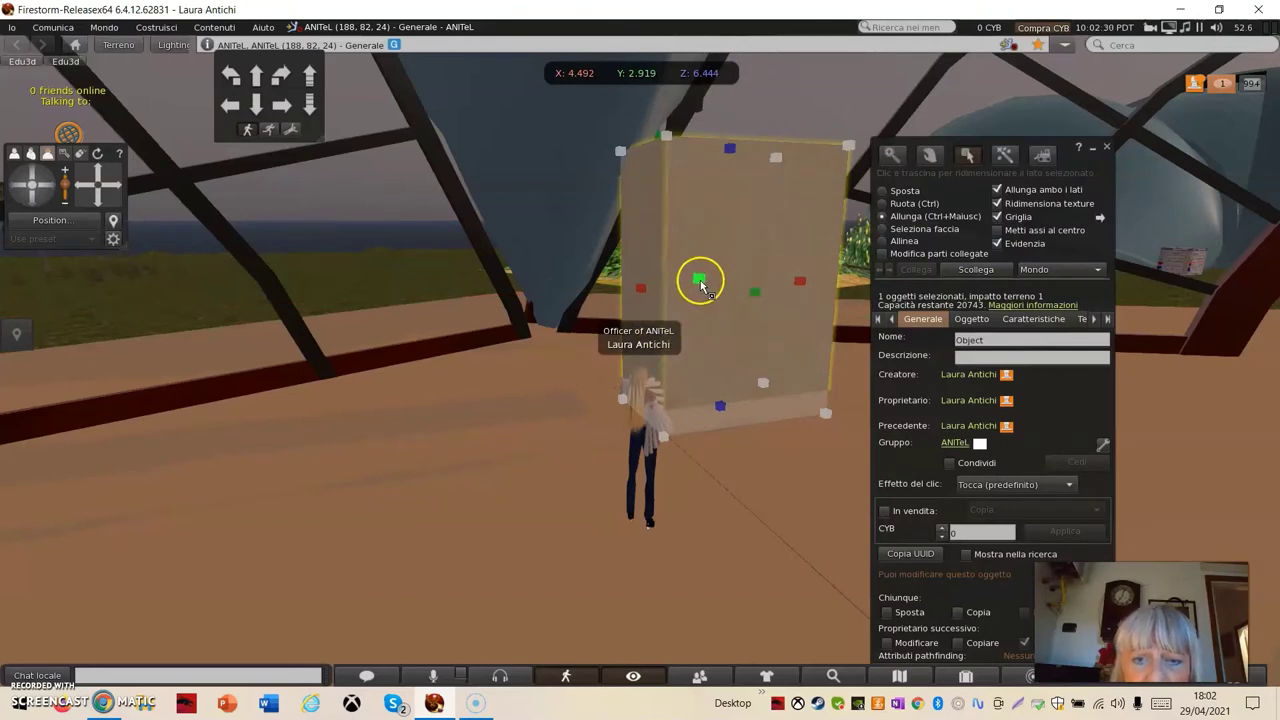
Thin the box into a panel about 0.158 along Y and scale the panel up slightly.
{"action": "left_click_drag", "start_coordinate": [694, 283], "coordinate": [729, 318]}
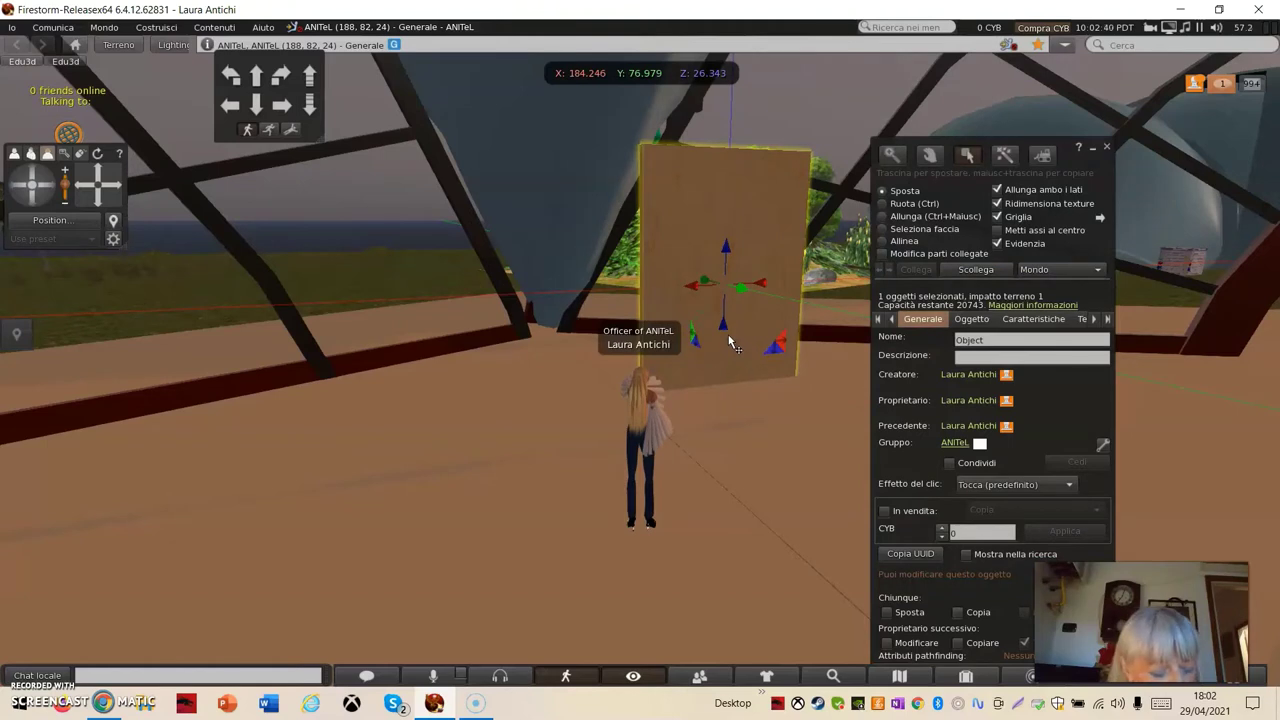
{"action": "key", "text": "ctrl+shift"}
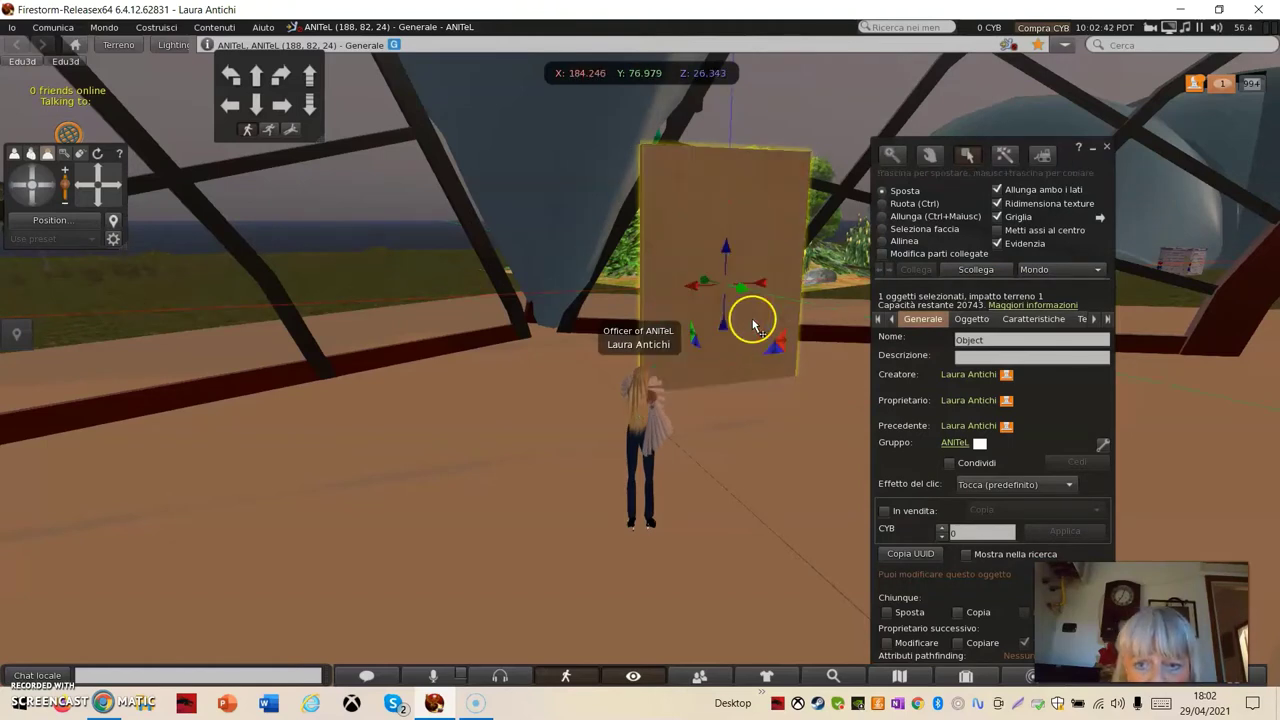
{"action": "key", "text": "ctrl"}
{"action": "left_click_drag", "start_coordinate": [752, 291], "coordinate": [740, 335]}
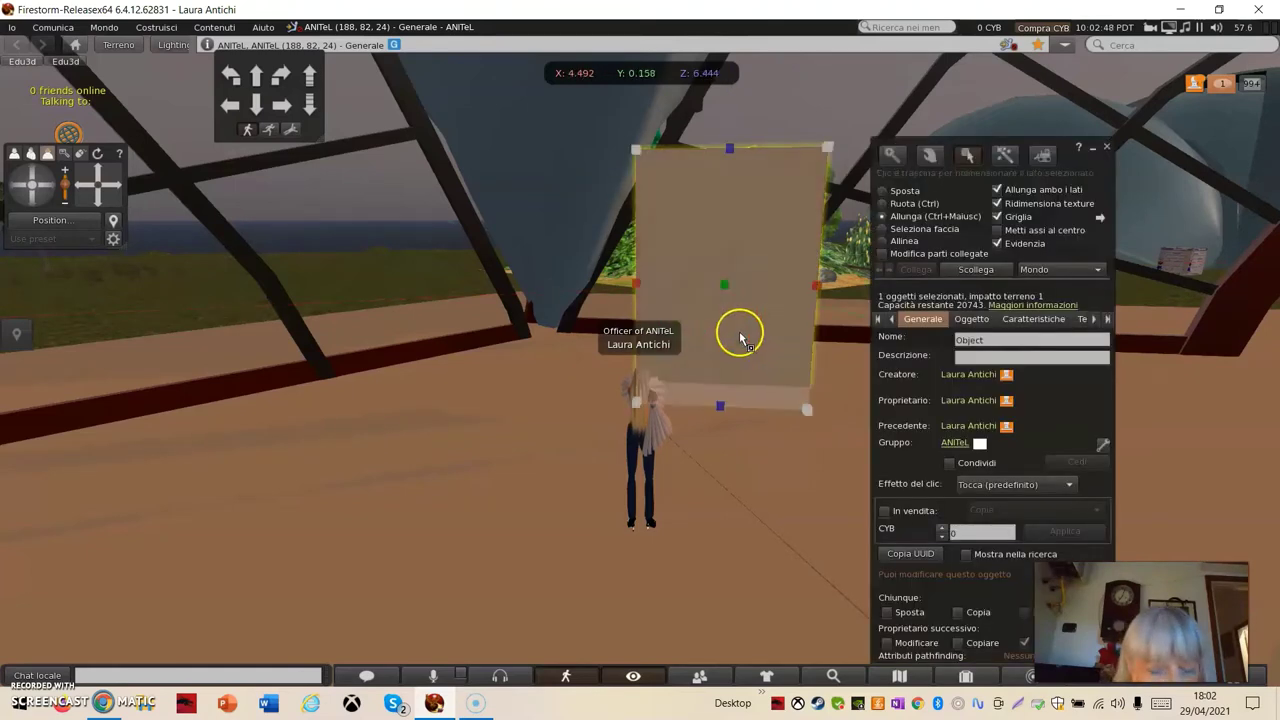
{"action": "left_click_drag", "start_coordinate": [829, 149], "coordinate": [837, 134]}
{"action": "left_click", "coordinate": [835, 290]}
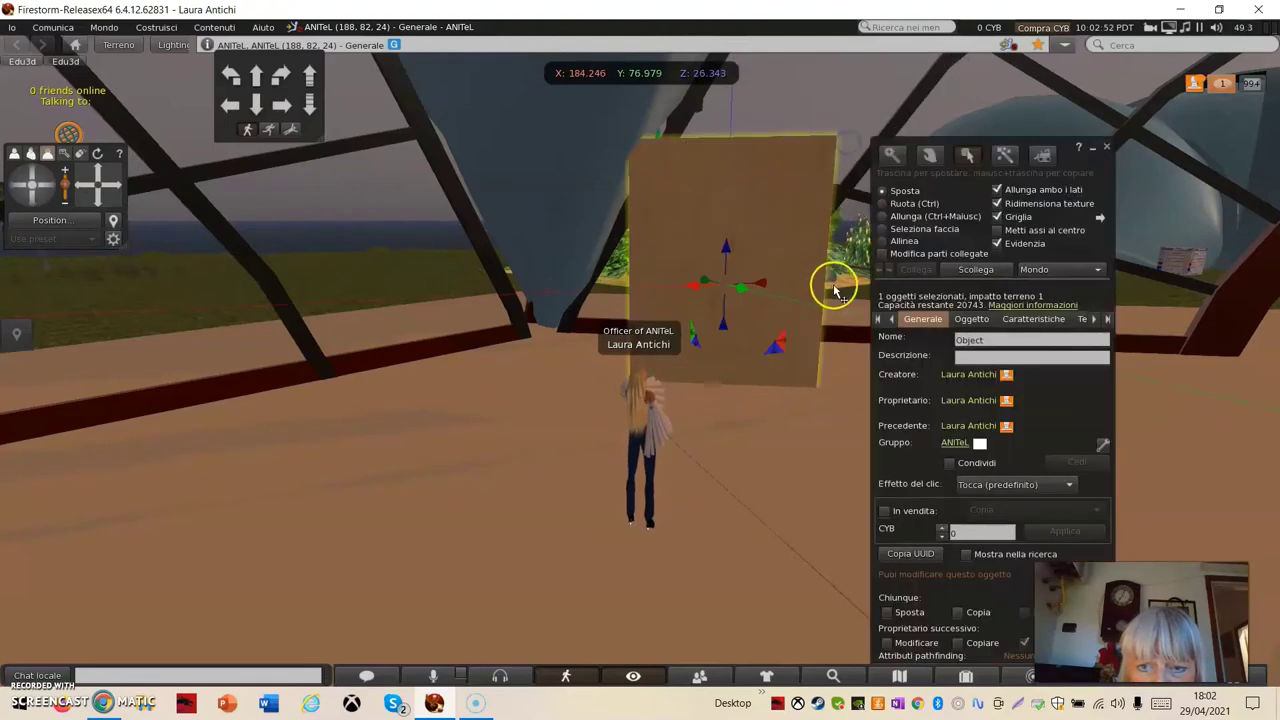
{"action": "key", "text": "ctrl+shift"}
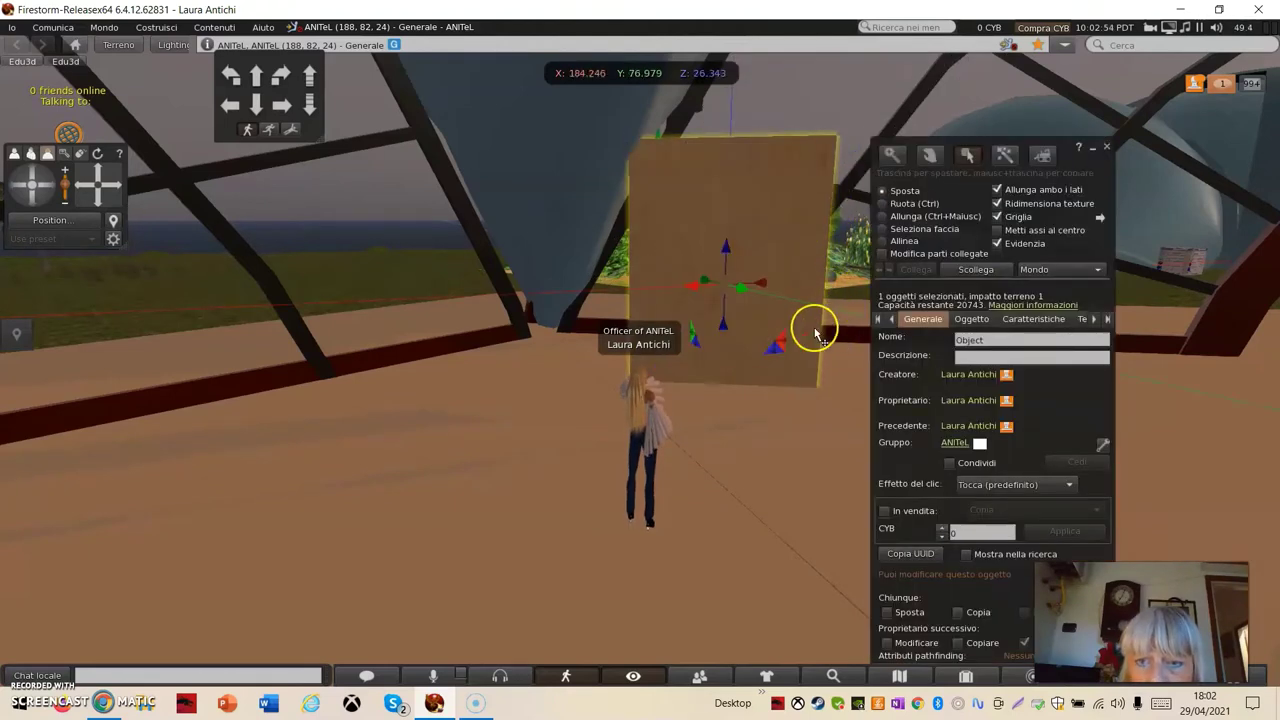
Move the build window clear of the panel and place a copy of the panel at about X 181.487, Y 81.666.
{"action": "left_click_drag", "start_coordinate": [1017, 148], "coordinate": [388, 176]}
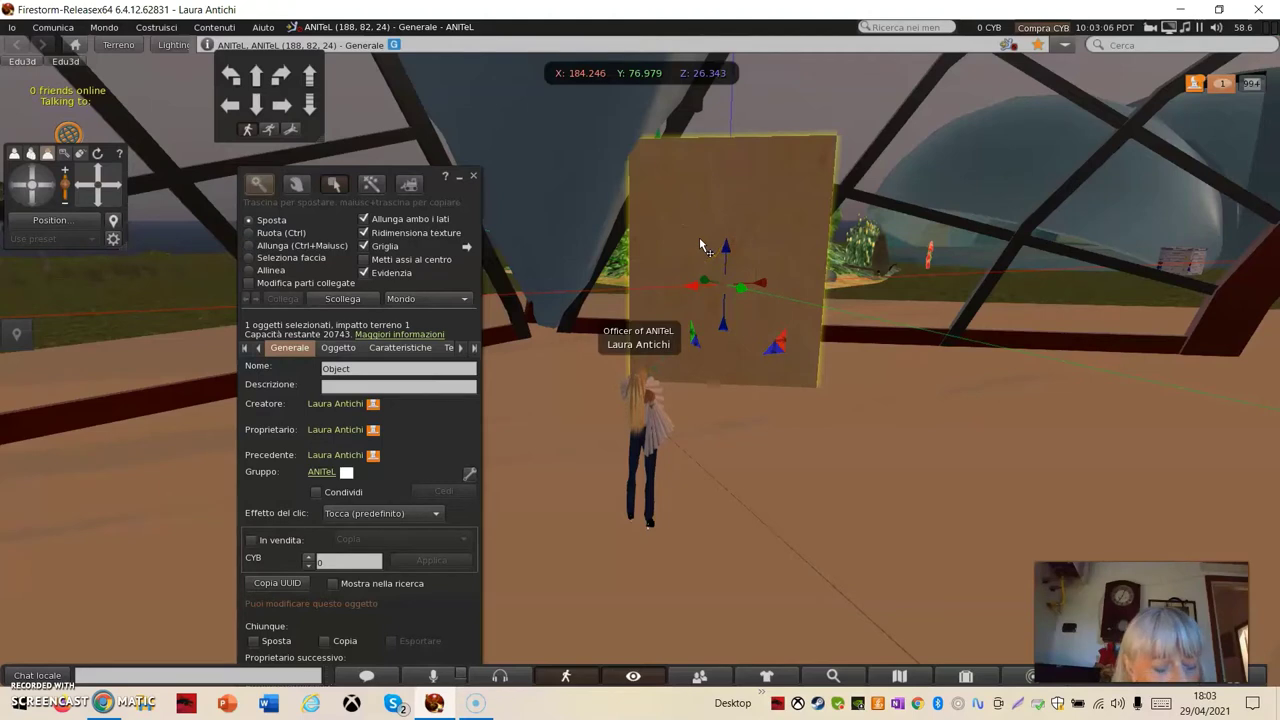
{"action": "left_click_drag", "start_coordinate": [738, 287], "coordinate": [1097, 280]}
{"action": "left_click_drag", "start_coordinate": [1114, 331], "coordinate": [1006, 300]}
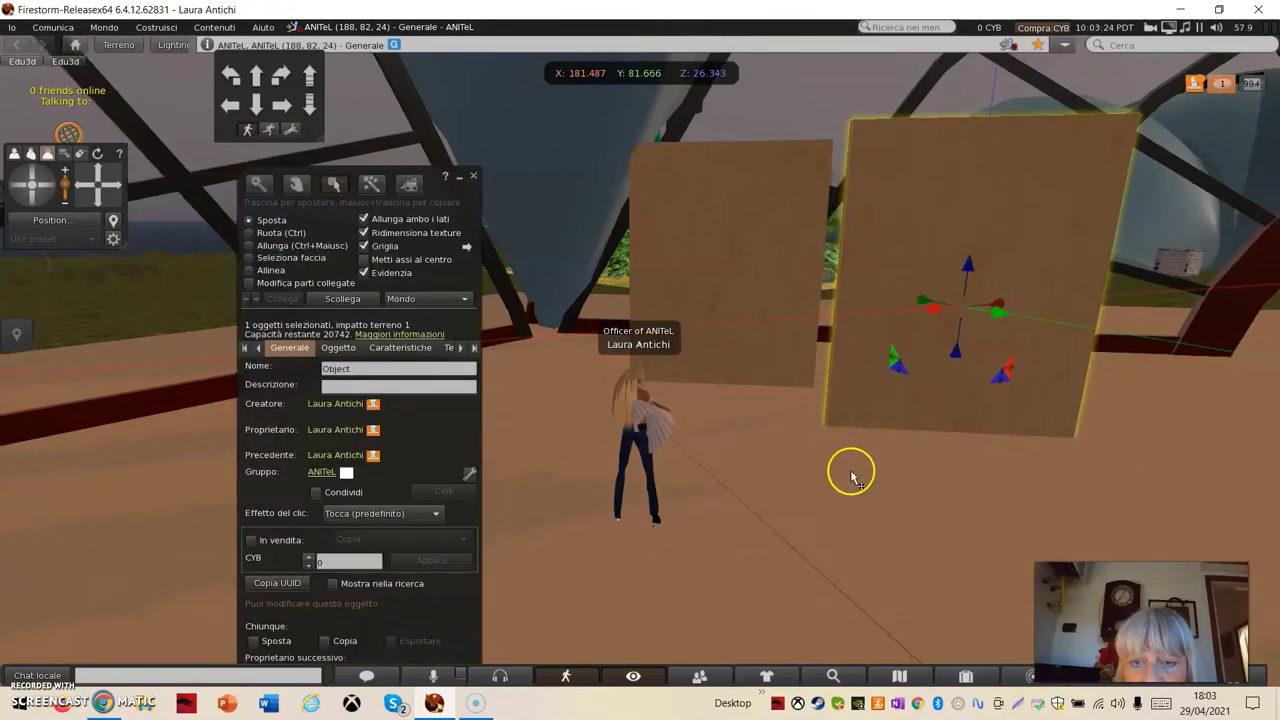
Reposition the copied panel beside the original, at about X 179.389, Y 78.556.
{"action": "scroll", "coordinate": [851, 477], "scroll_direction": "down", "scroll_amount": 5}
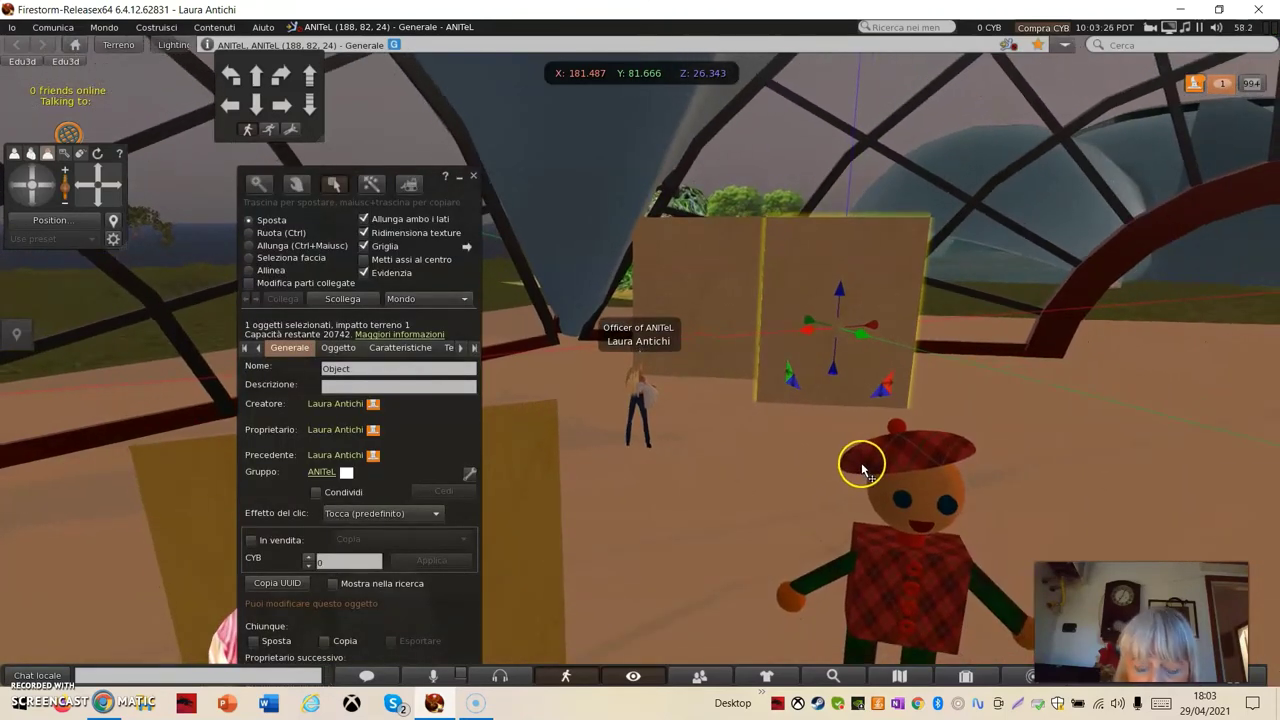
{"action": "key", "text": "Right"}
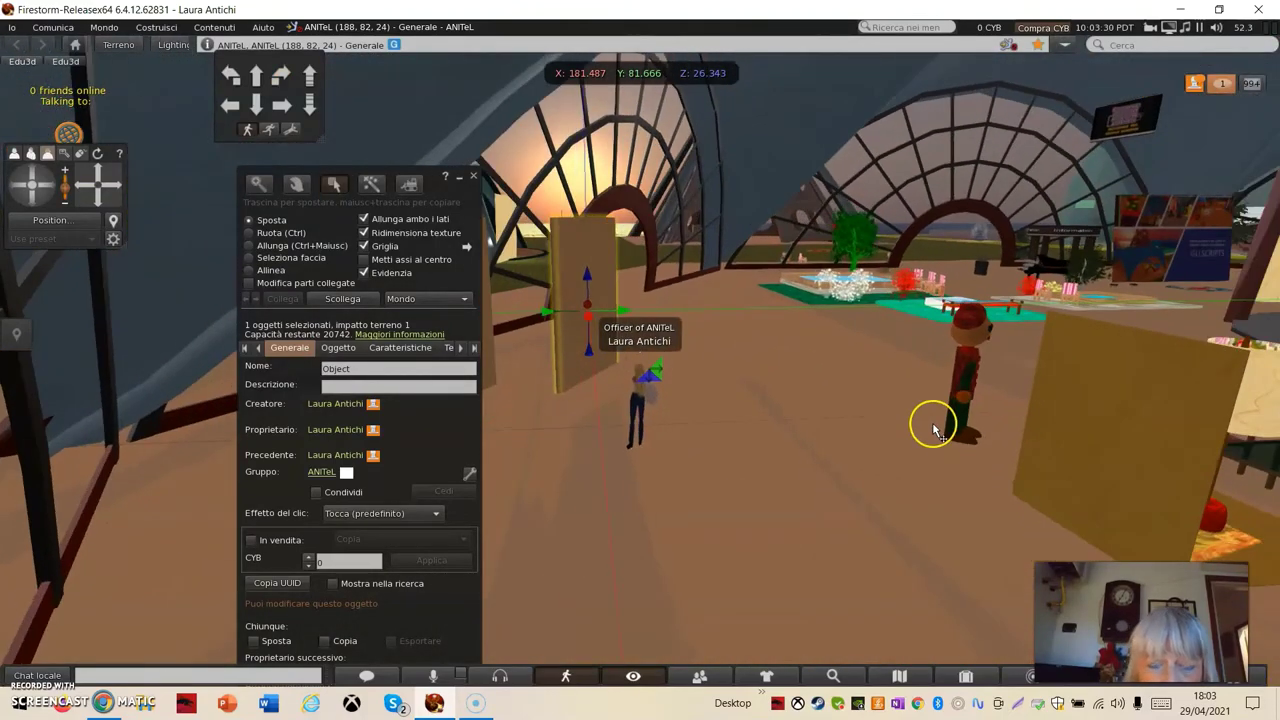
{"action": "left_click_drag", "start_coordinate": [609, 309], "coordinate": [544, 295]}
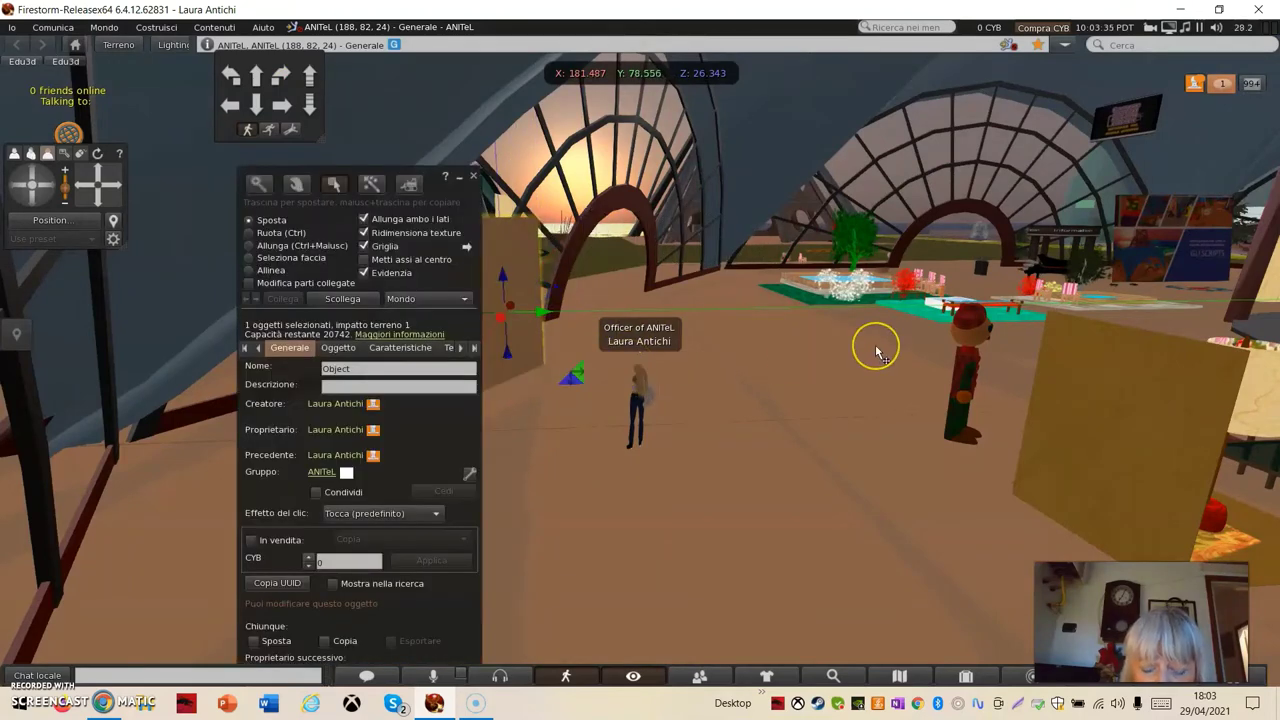
{"action": "key", "text": "Left"}
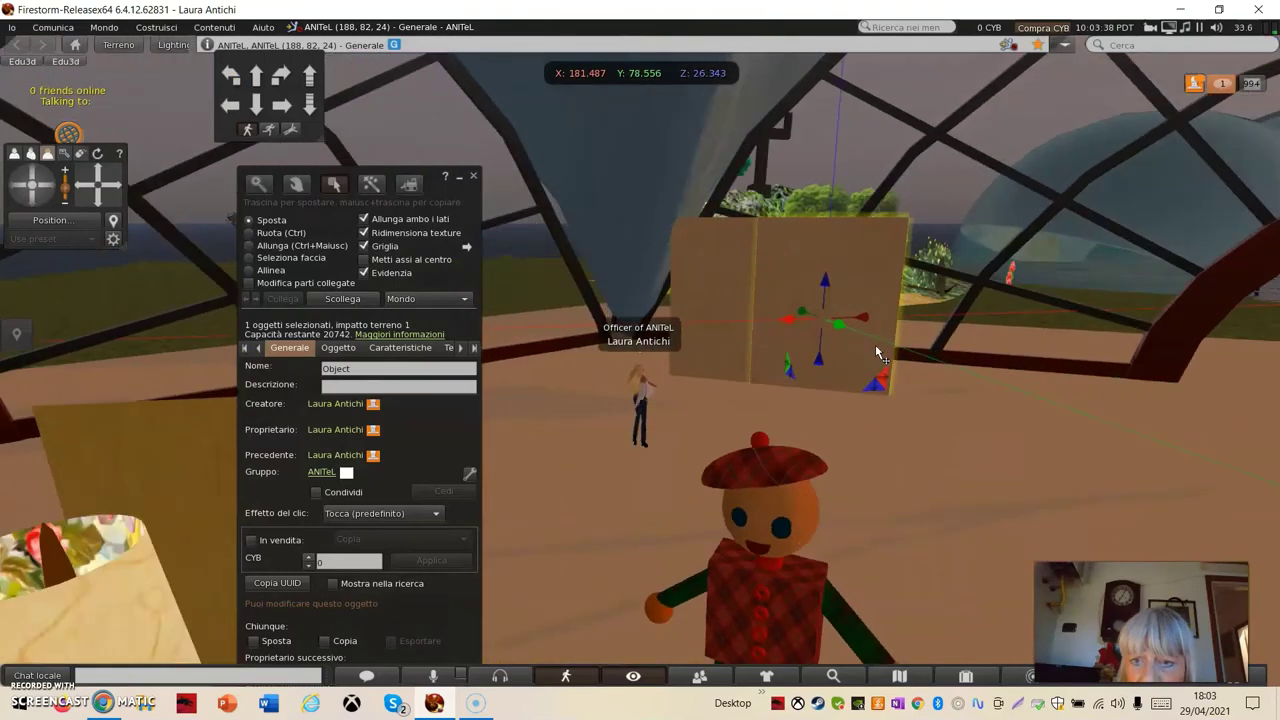
{"action": "key", "text": "Left"}
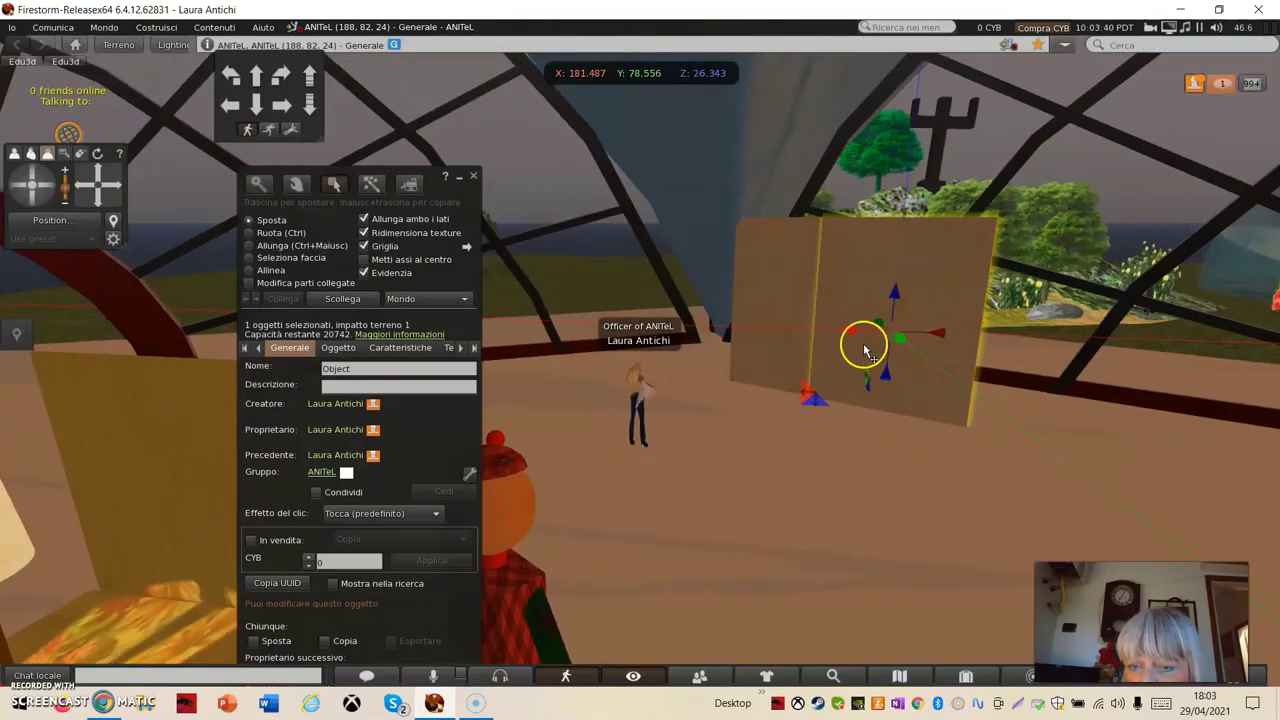
{"action": "left_click_drag", "start_coordinate": [934, 330], "coordinate": [1015, 360]}
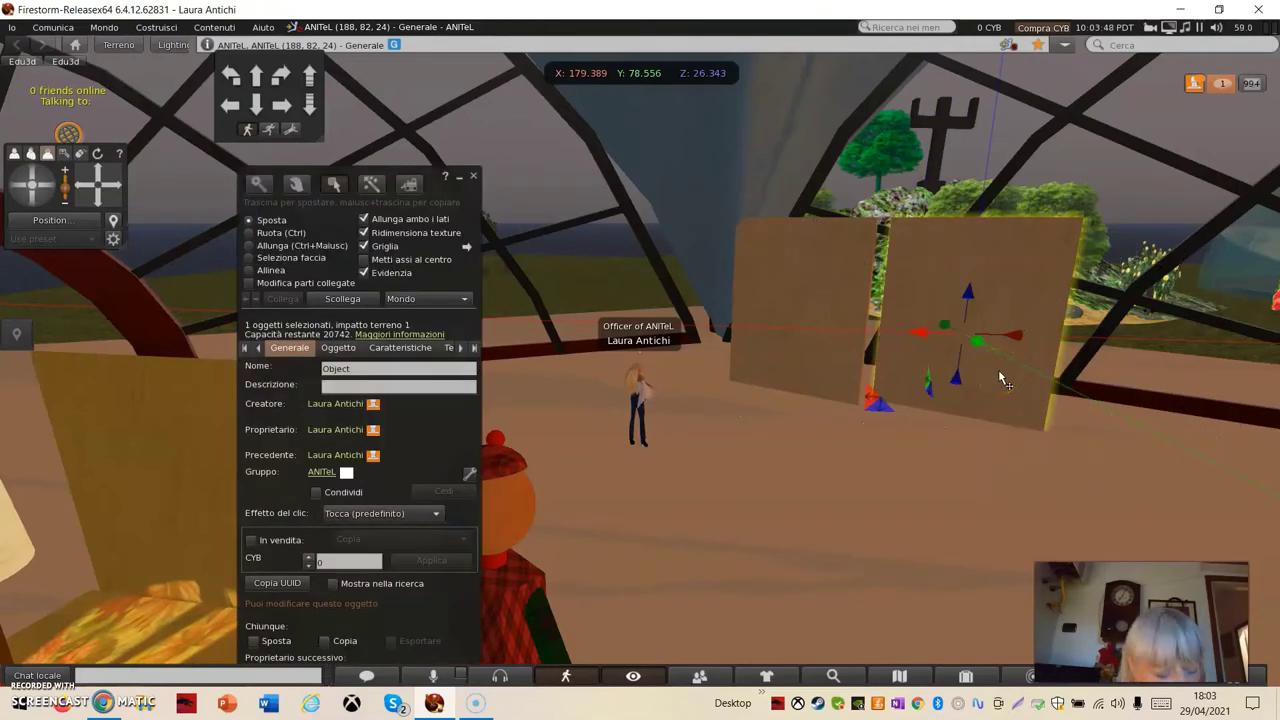
{"action": "left_click_drag", "start_coordinate": [1018, 337], "coordinate": [1157, 380]}
{"action": "left_click", "coordinate": [1063, 378]}
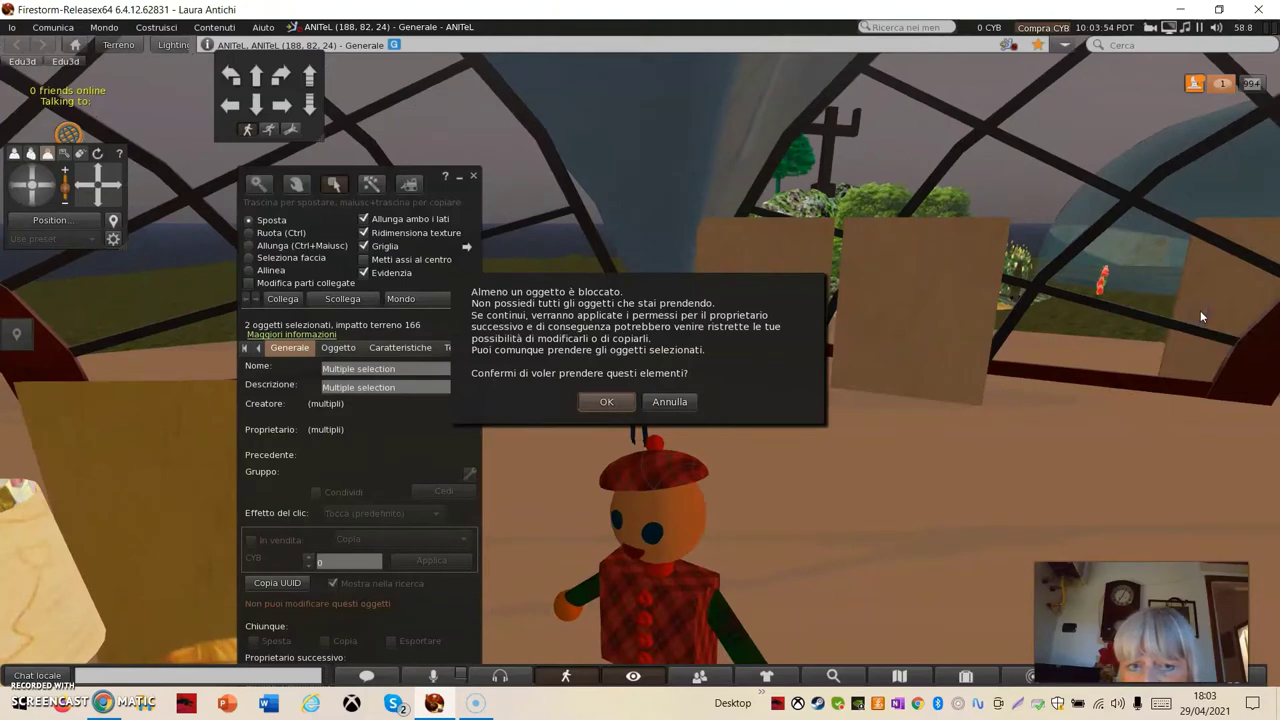
{"action": "left_click", "coordinate": [612, 410]}
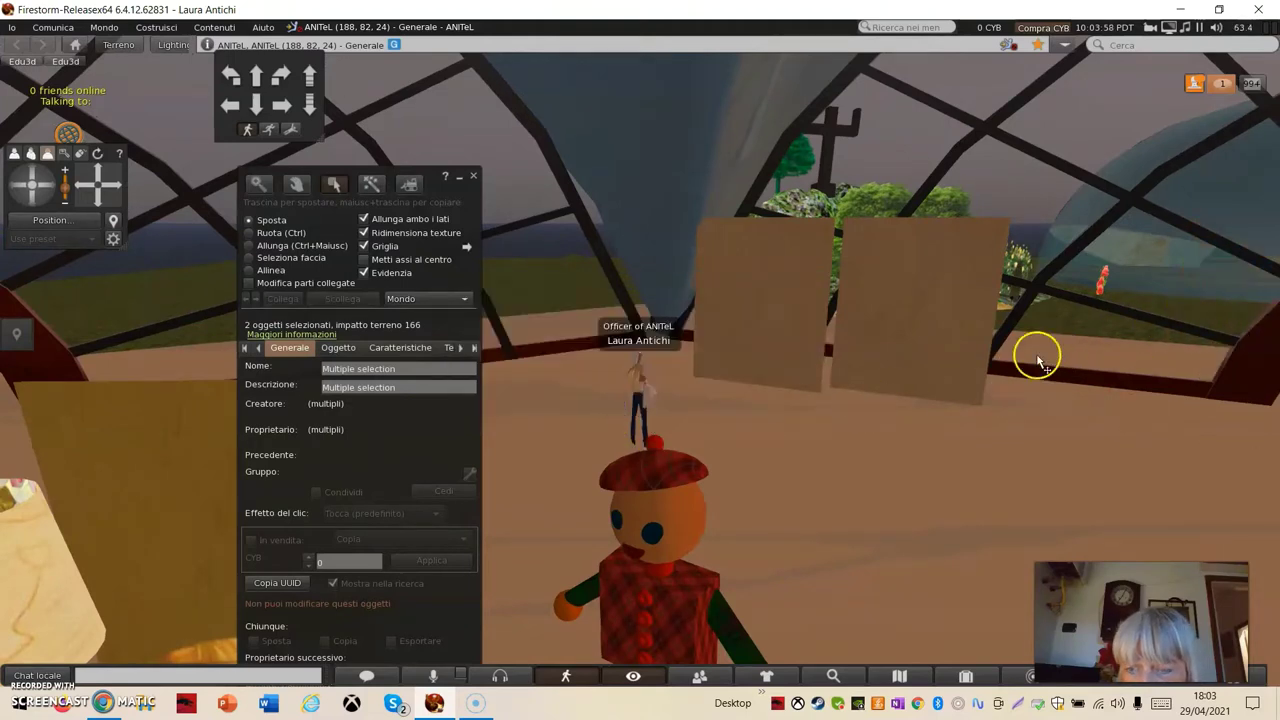
Duplicate the second panel along the X axis, placing the third panel at about X 172.393.
{"action": "left_click", "coordinate": [922, 337]}
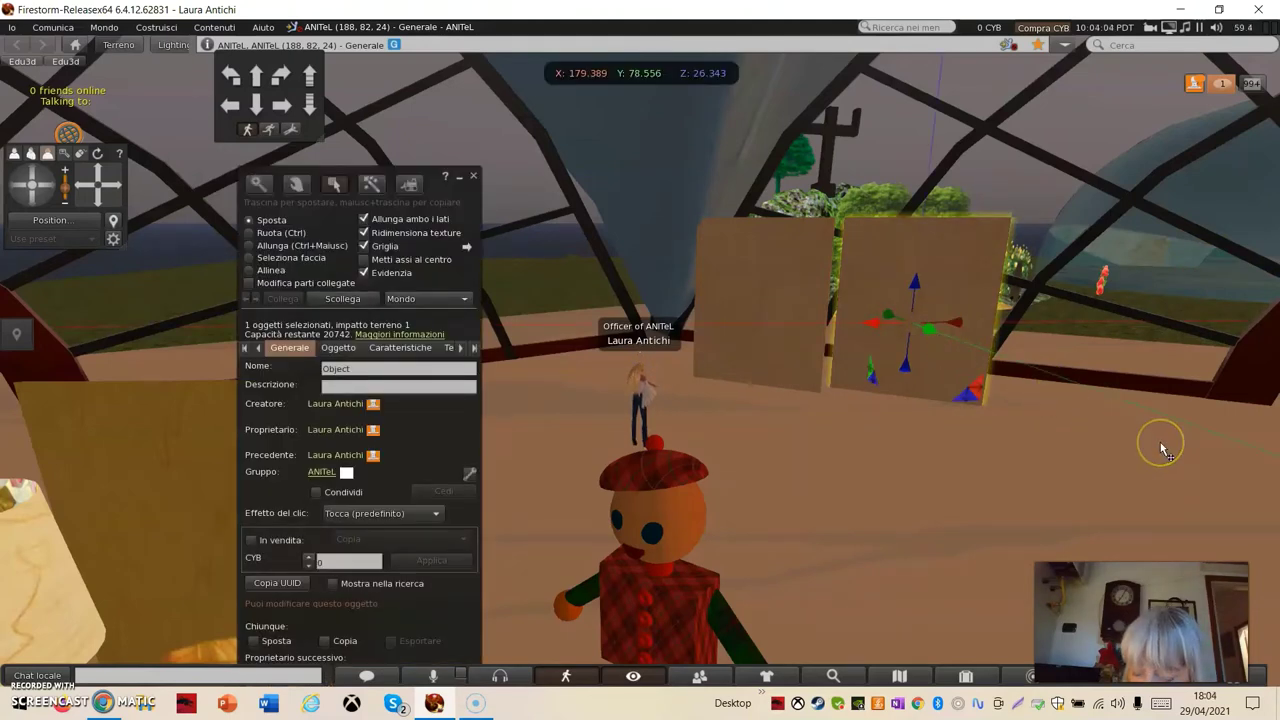
{"action": "key", "text": "Left"}
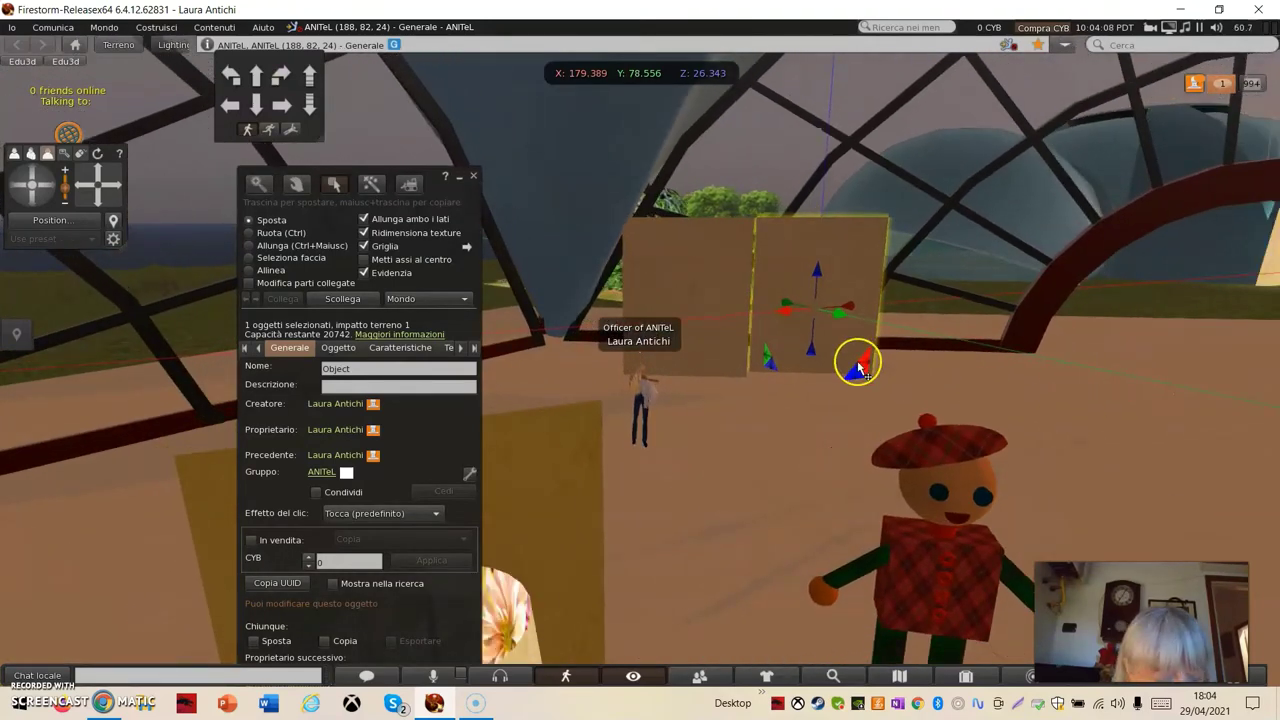
{"action": "left_click_drag", "start_coordinate": [849, 303], "coordinate": [918, 305]}
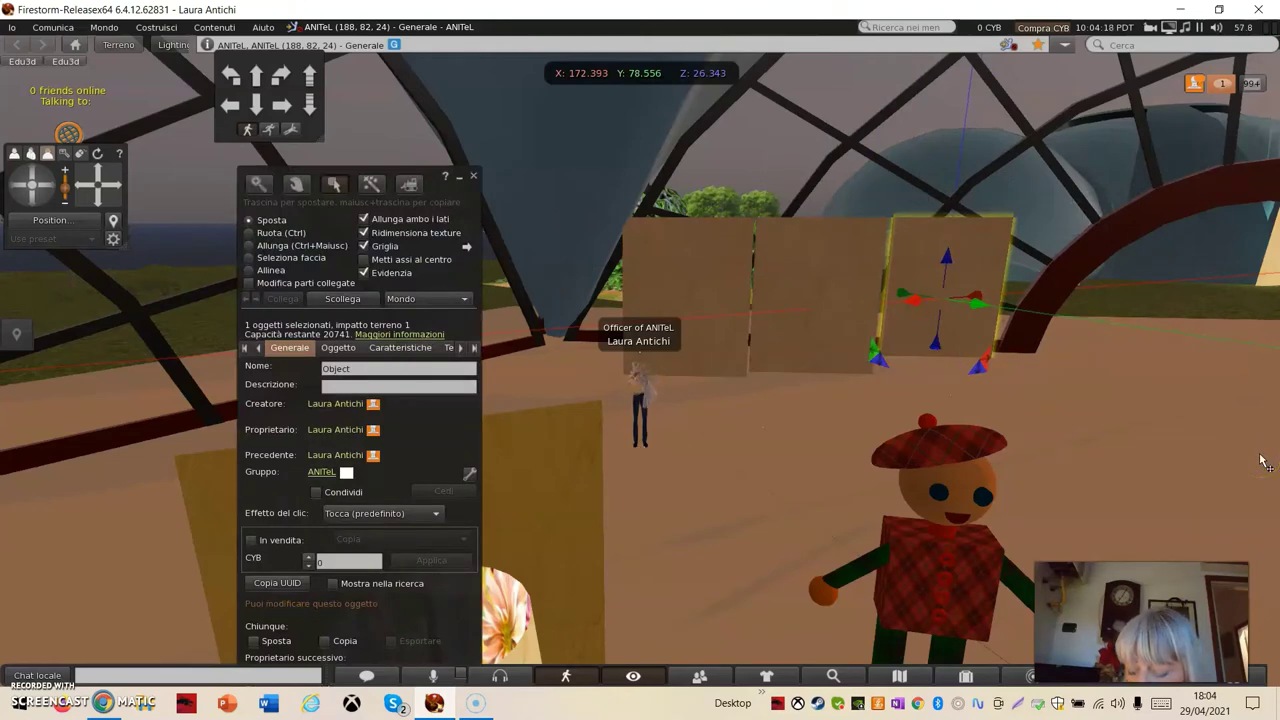
Walk the avatar around to the third panel and move the panel along the Y axis to about Y 82.210.
{"action": "key", "text": "Right"}
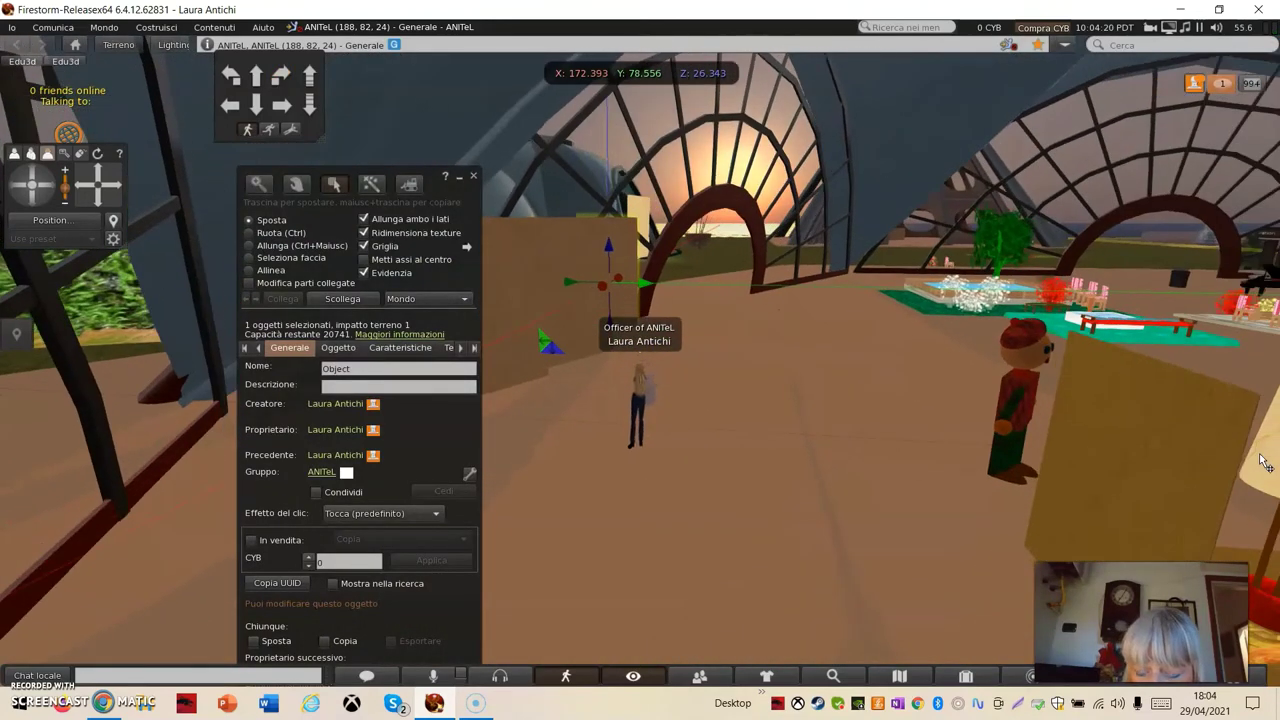
{"action": "key", "text": "Up"}
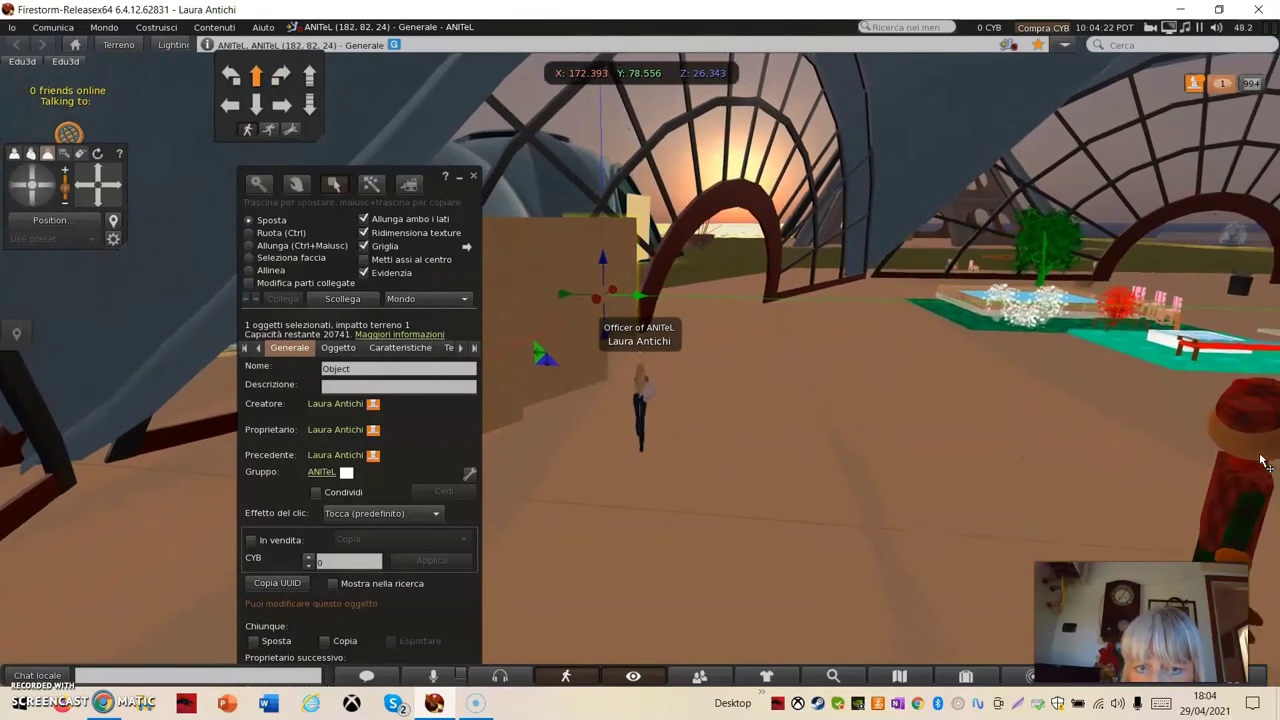
{"action": "key", "text": "Up"}
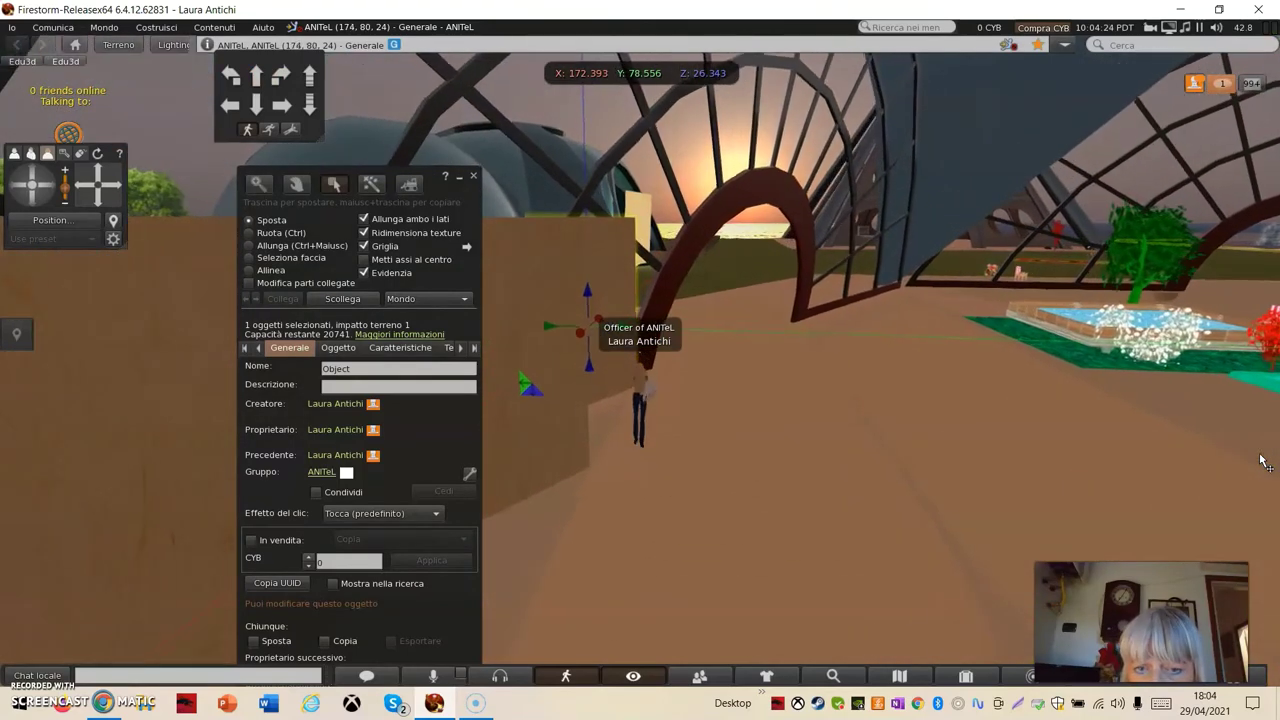
{"action": "key", "text": "Left"}
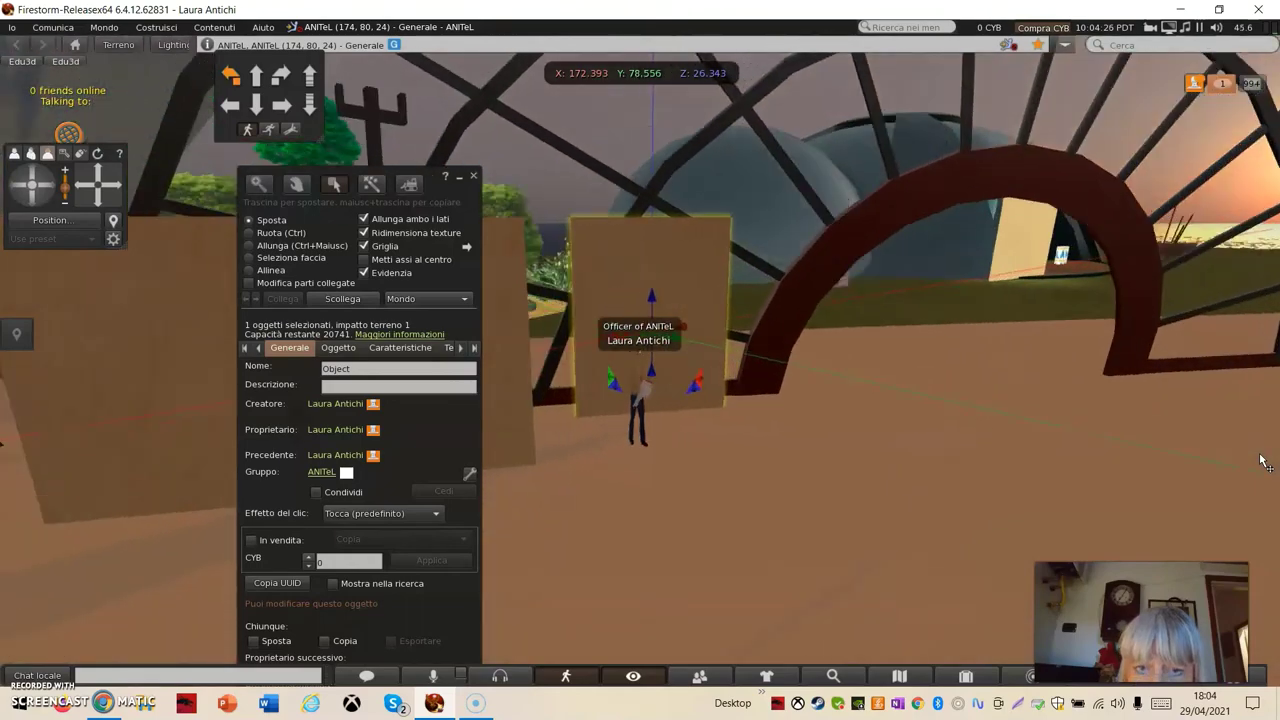
{"action": "key", "text": "Left"}
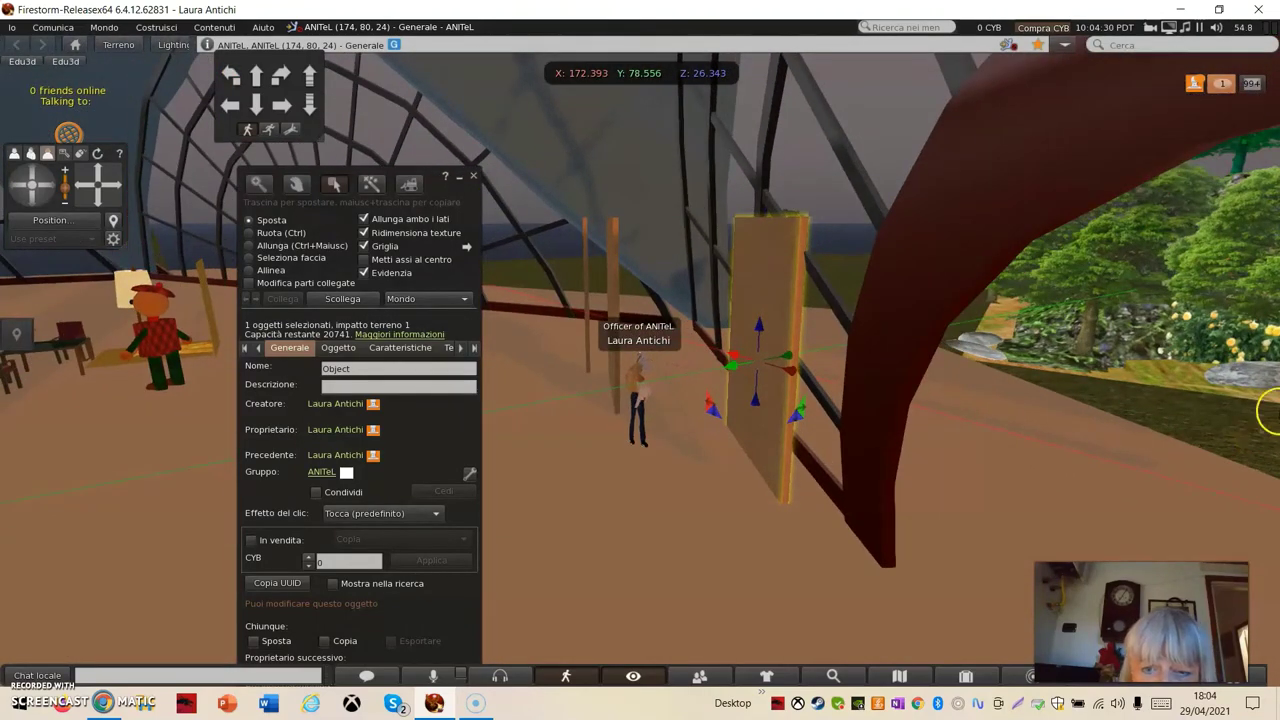
{"action": "left_click_drag", "start_coordinate": [728, 368], "coordinate": [607, 442]}
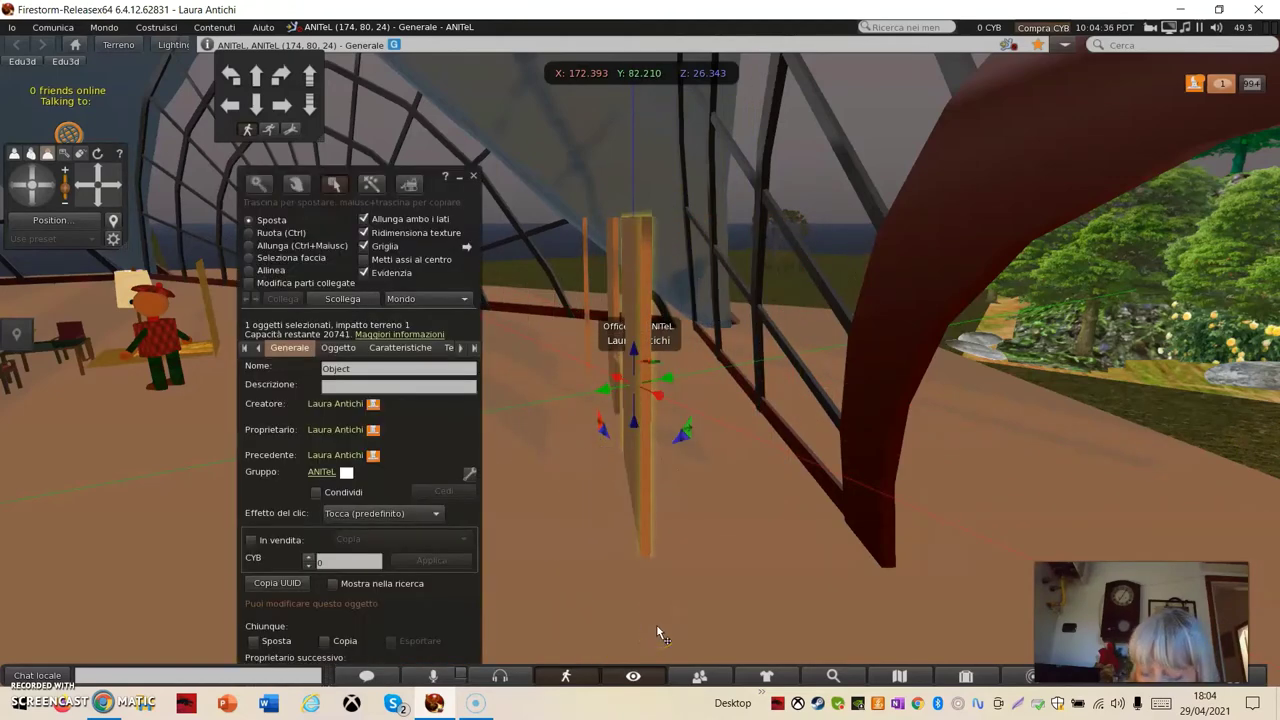
{"action": "key", "text": "Escape"}
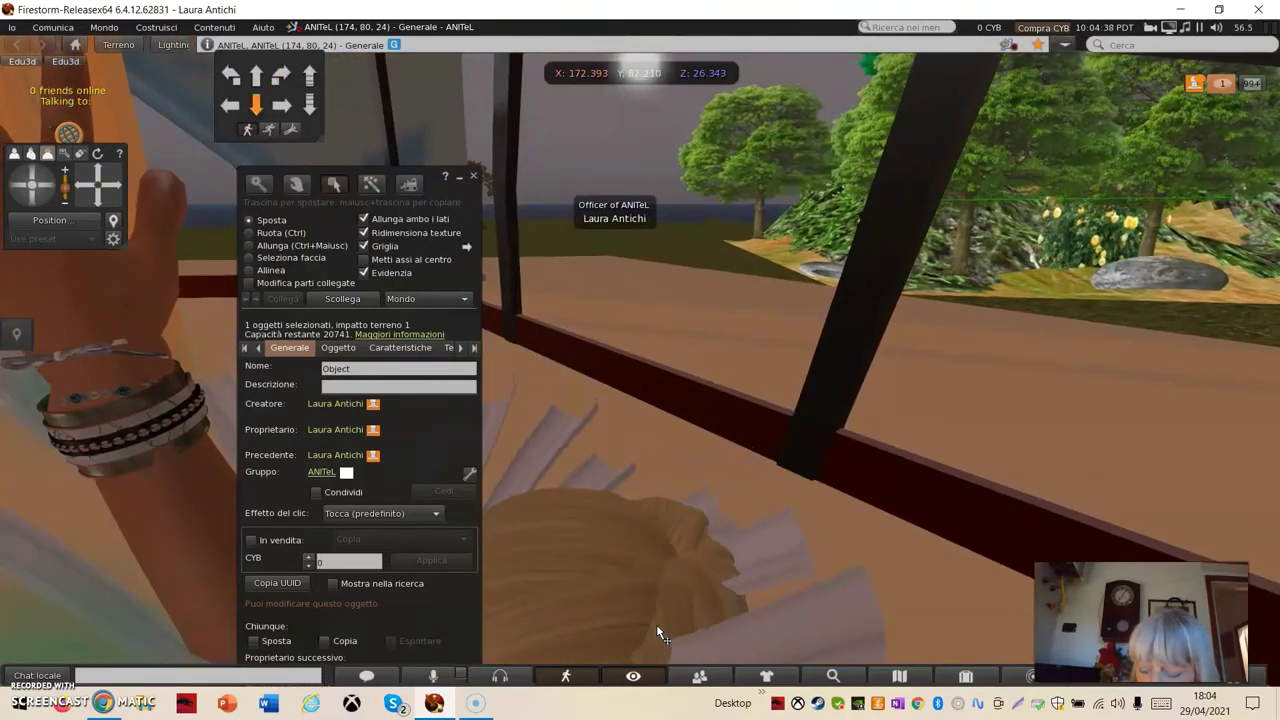
{"action": "key", "text": "Escape"}
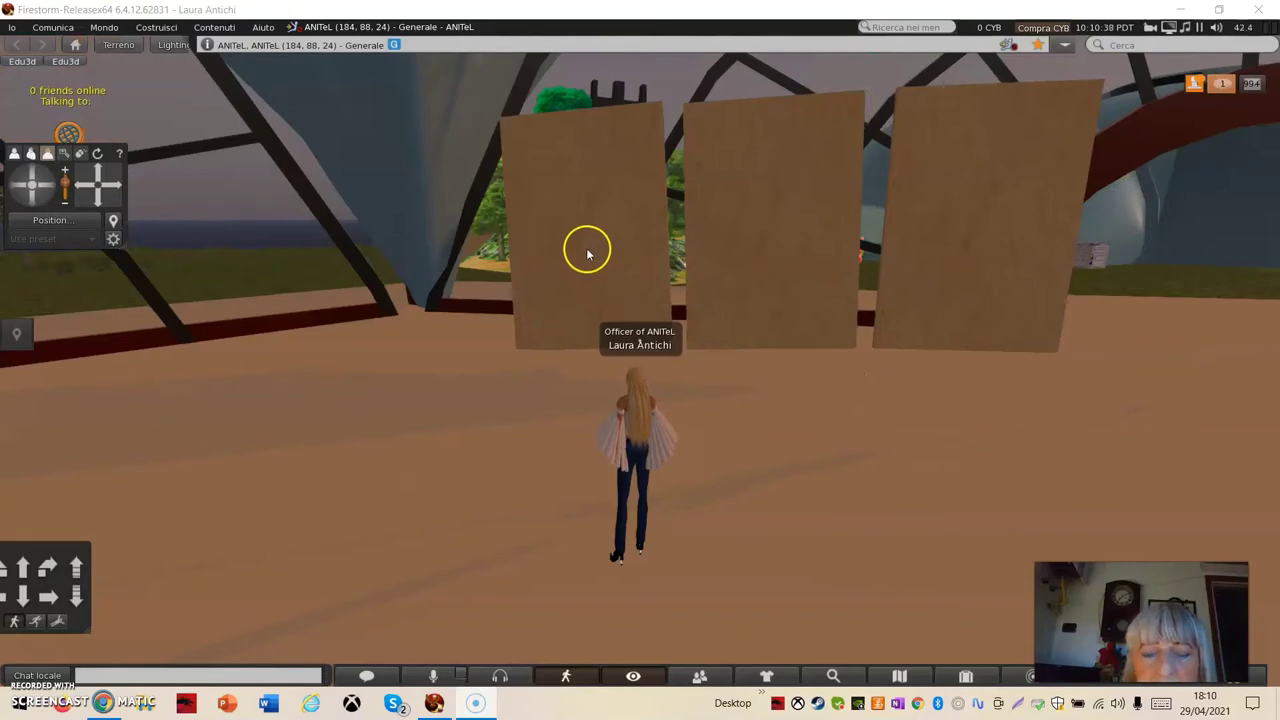
Open the first panel of the row for editing and rename it "video youtube".
{"action": "right_click", "coordinate": [587, 254]}
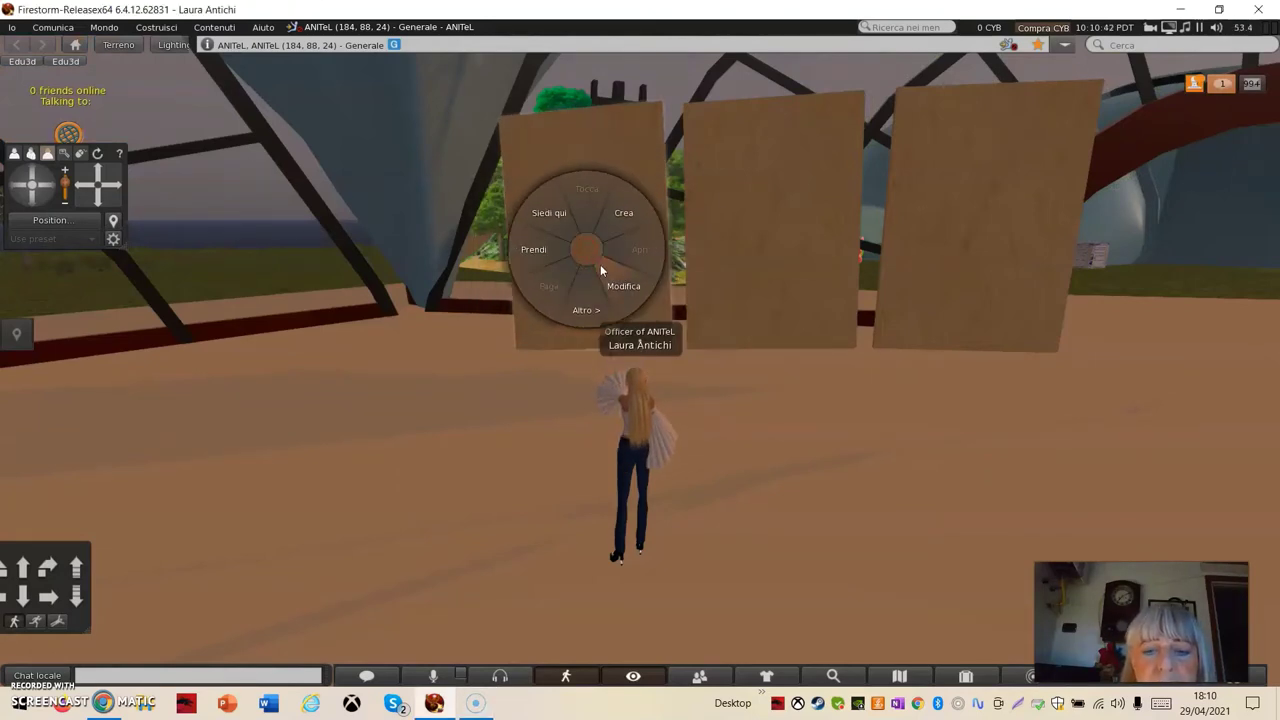
{"action": "left_click", "coordinate": [623, 287]}
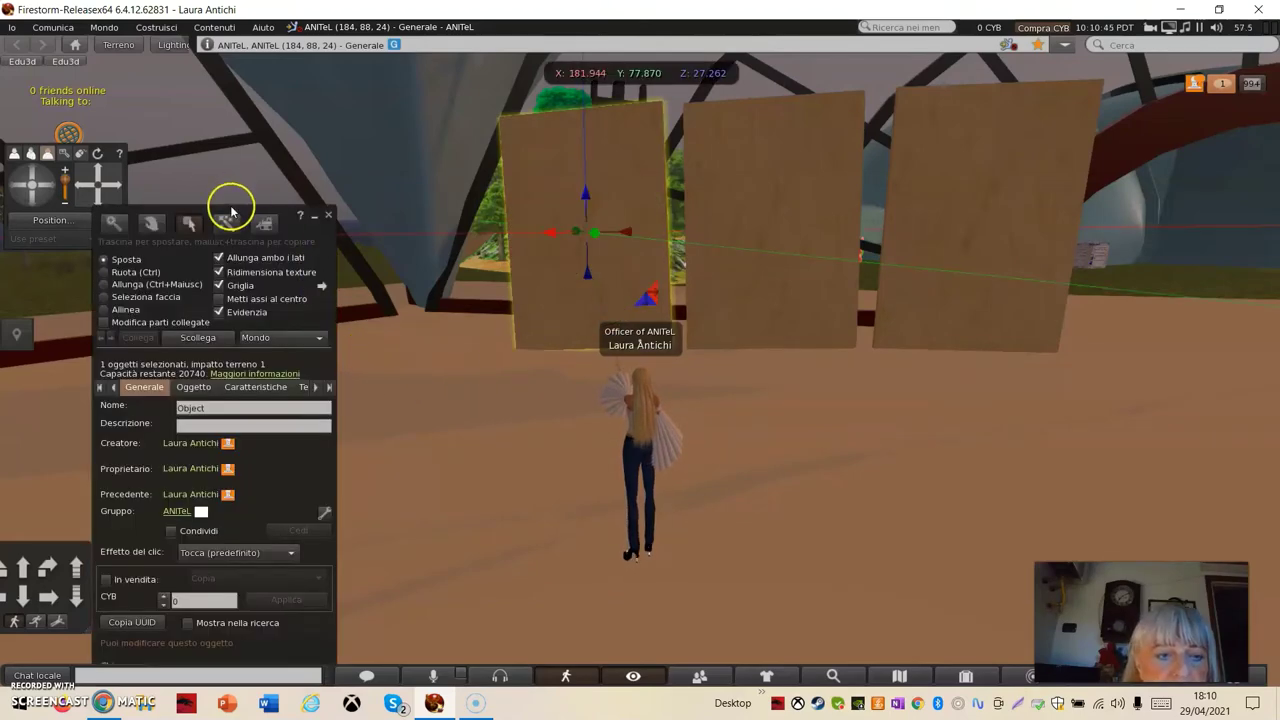
{"action": "left_click_drag", "start_coordinate": [229, 206], "coordinate": [284, 82]}
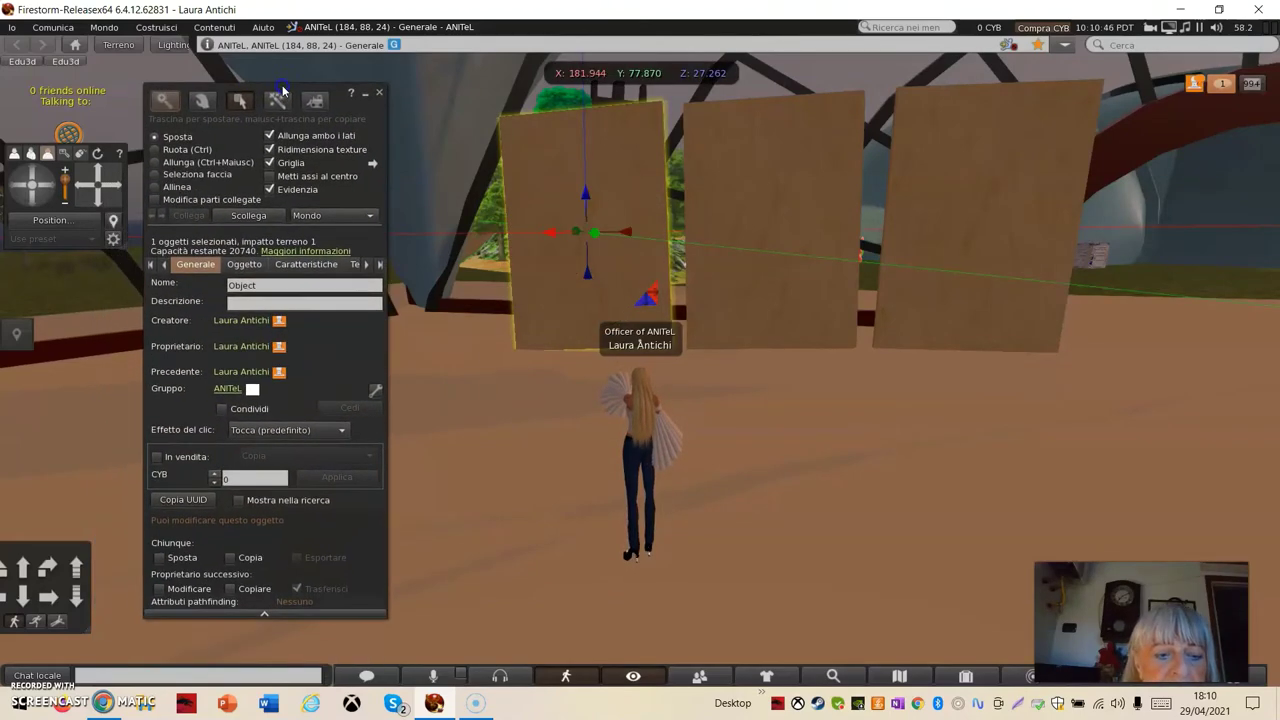
{"action": "left_click", "coordinate": [276, 279]}
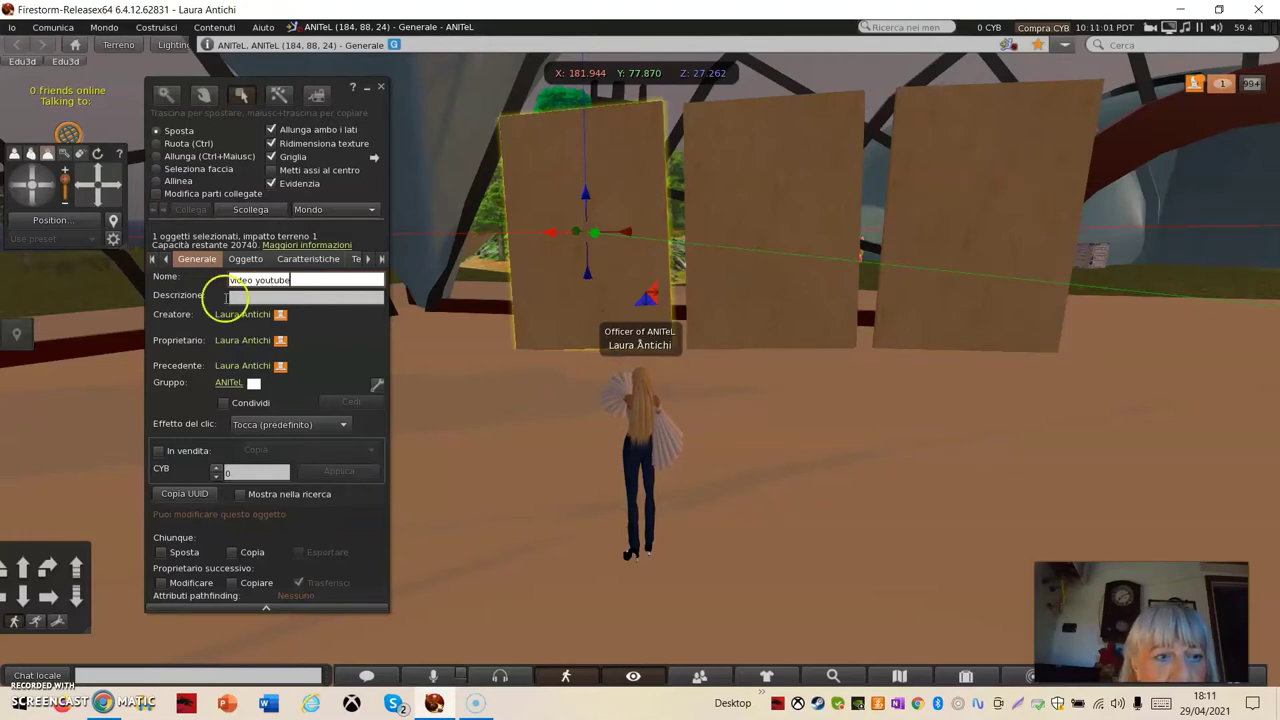
{"action": "left_click", "coordinate": [256, 297]}
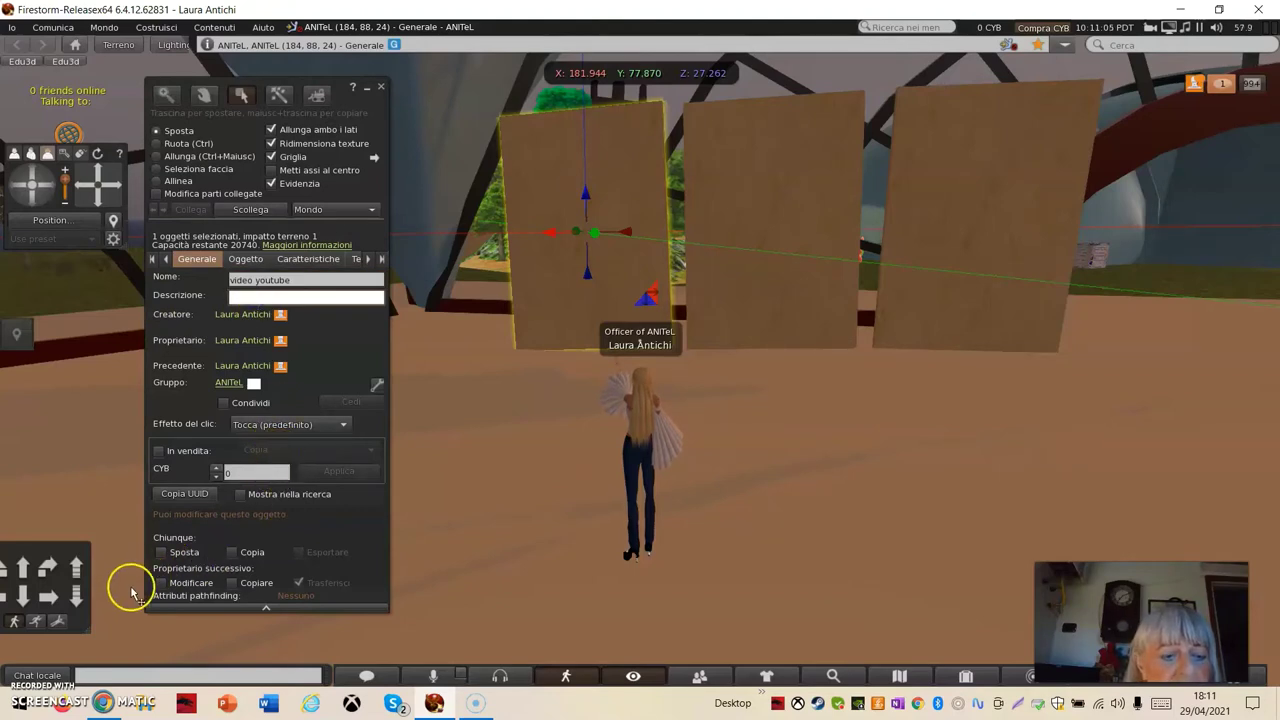
Share the panel with the group, let anyone copy it, and let the next owner modify, copy and transfer it.
{"action": "left_click", "coordinate": [233, 553]}
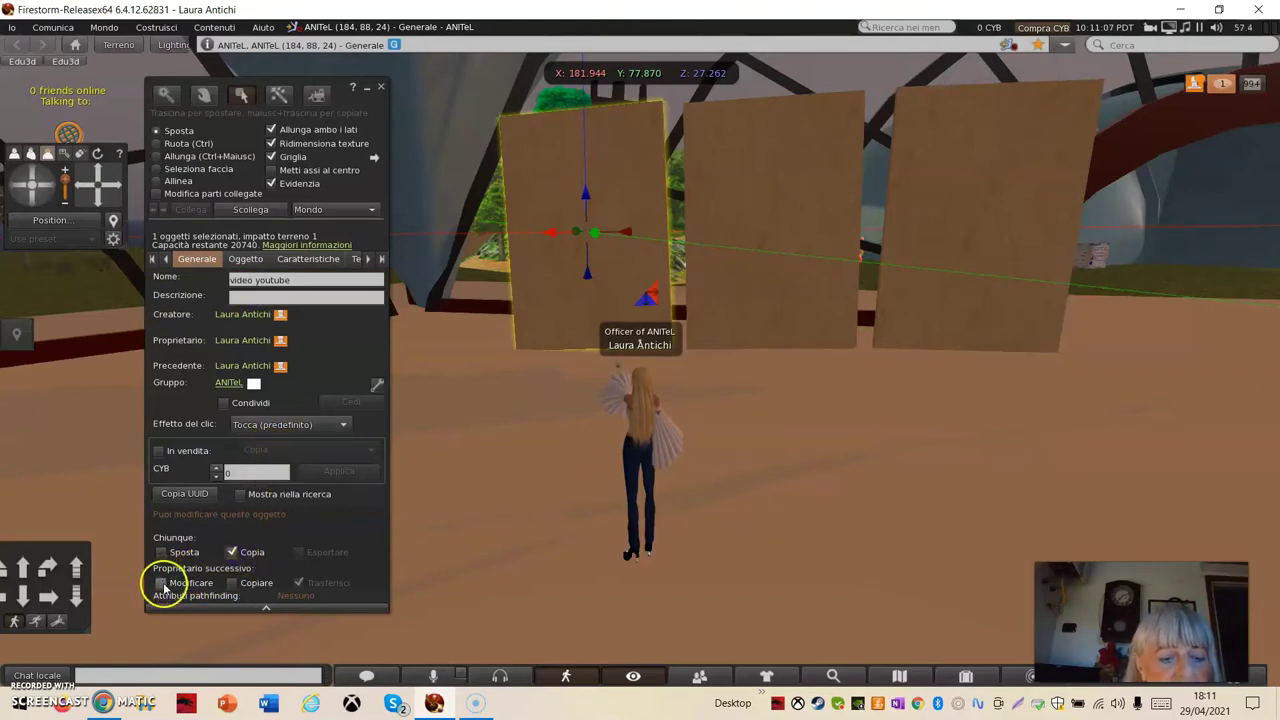
{"action": "left_click", "coordinate": [233, 584]}
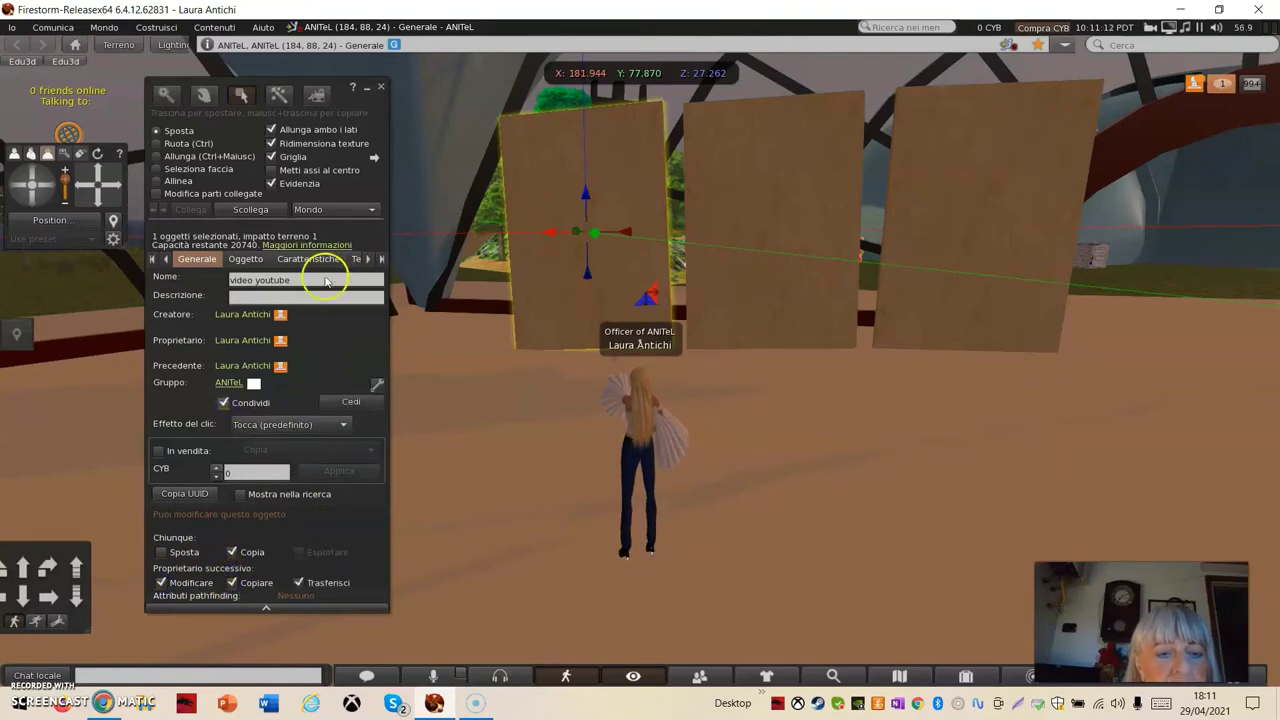
Turn on maximum brightness (Luminosità max) in the panel's texture settings.
{"action": "left_click", "coordinate": [250, 259]}
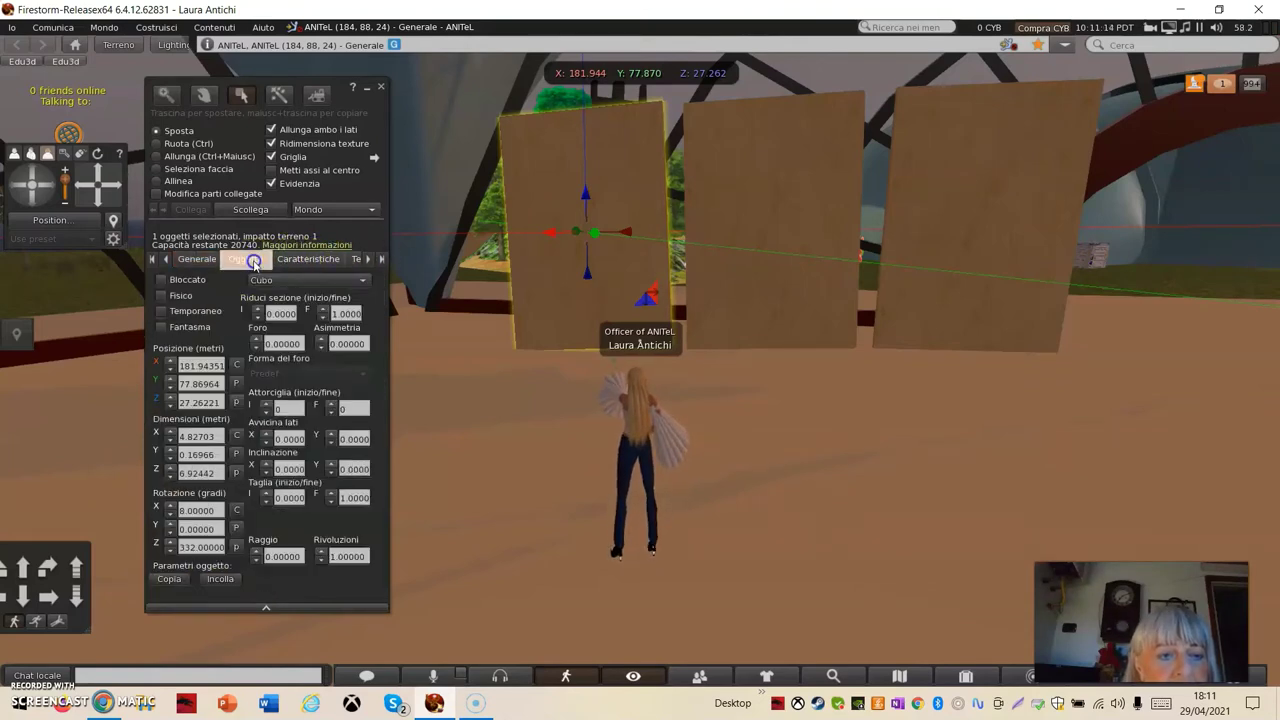
{"action": "left_click", "coordinate": [306, 260]}
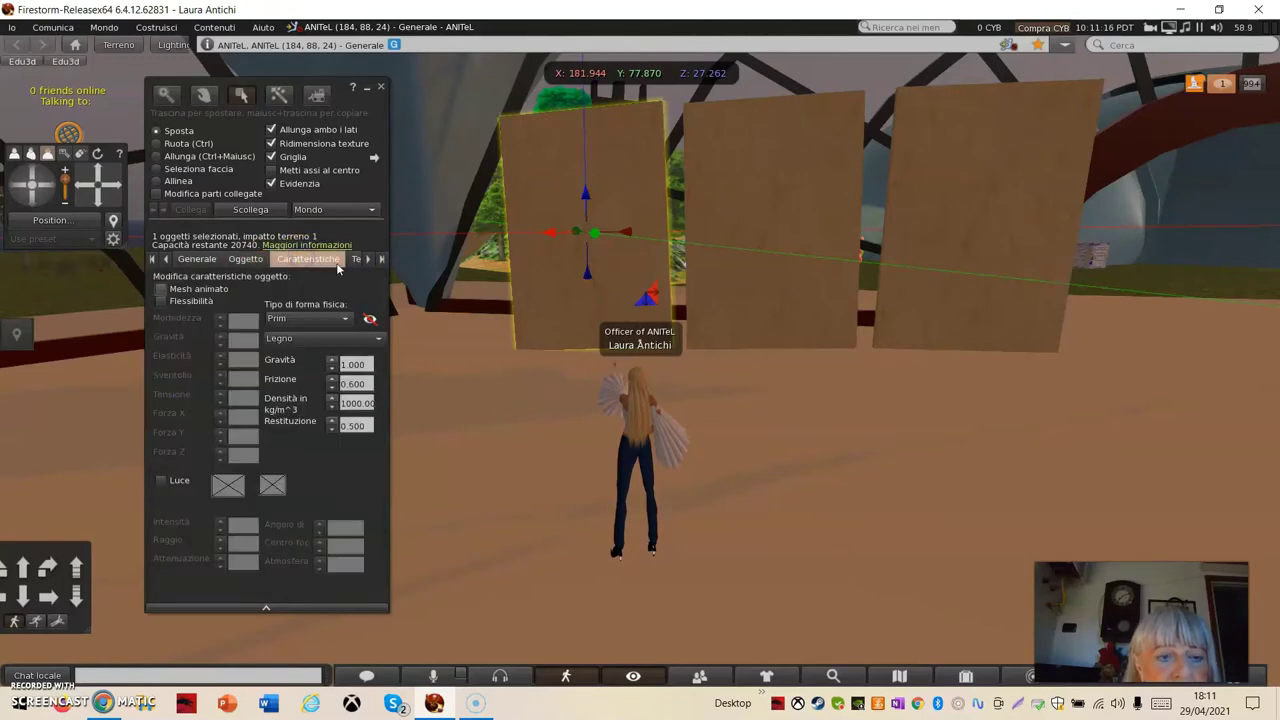
{"action": "left_click", "coordinate": [352, 259]}
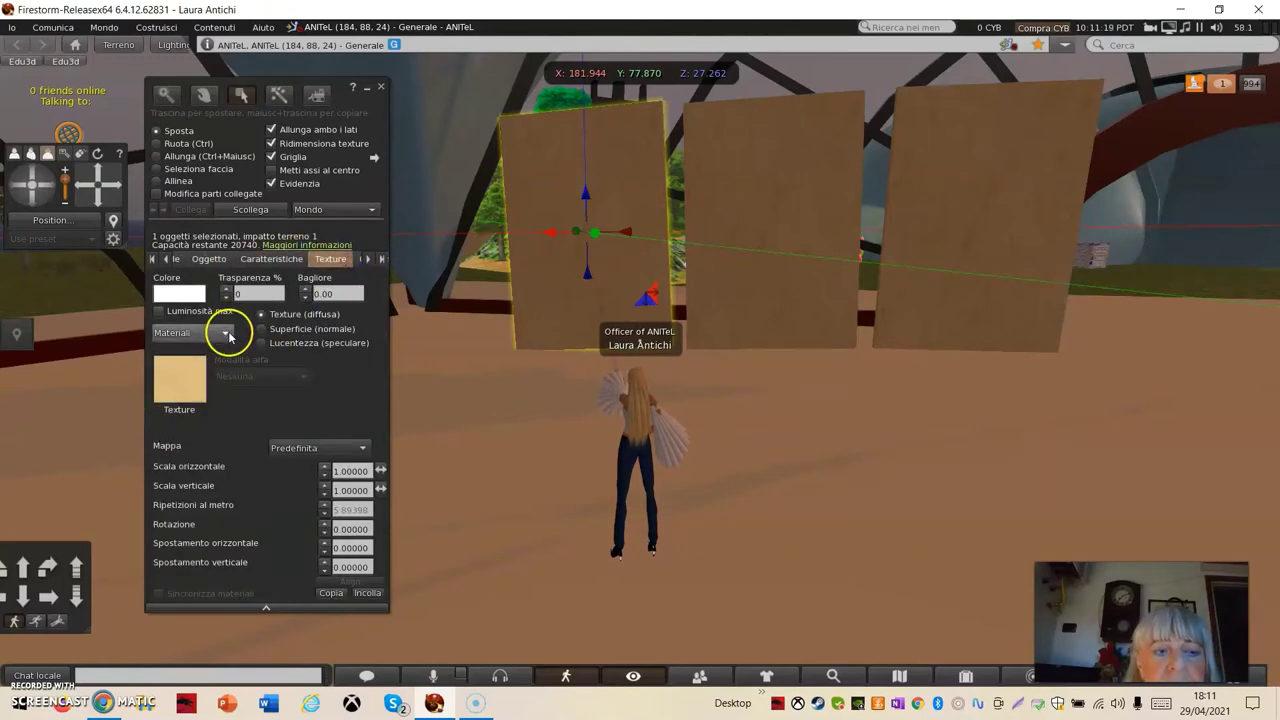
{"action": "left_click", "coordinate": [158, 311]}
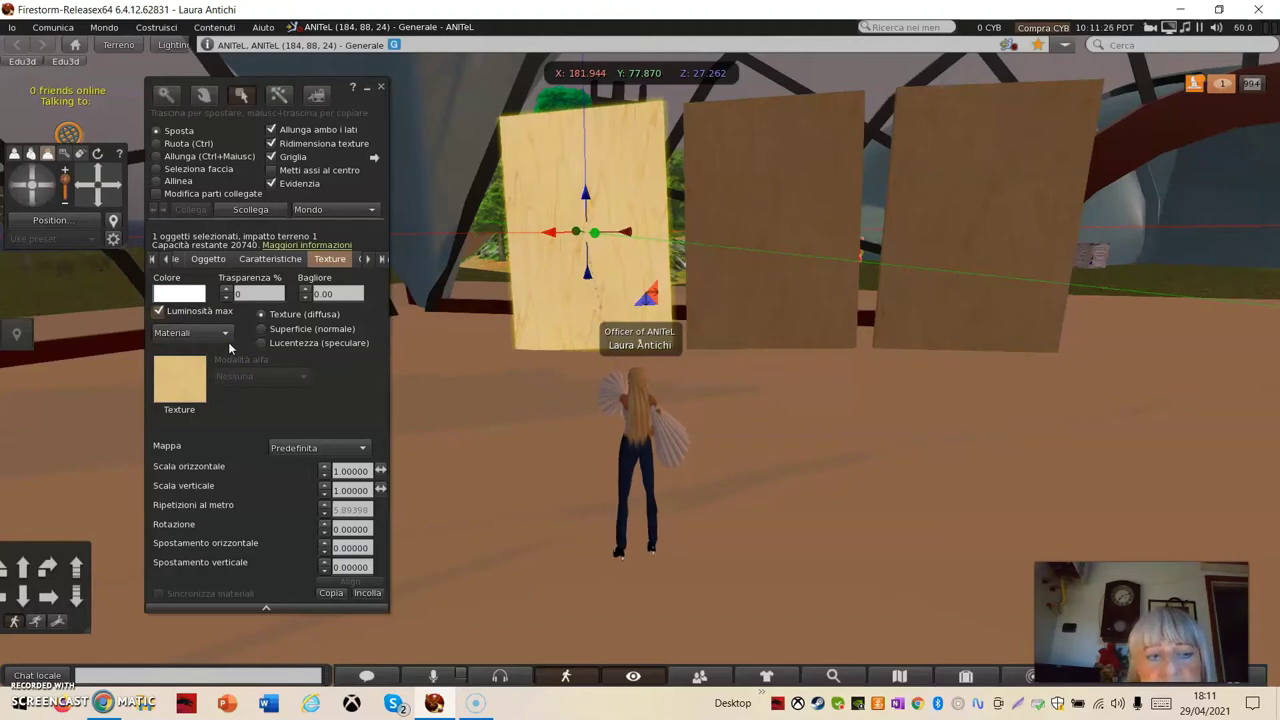
Switch the panel's texture type from Materiali to Media and try to choose media for all its faces at once.
{"action": "left_click", "coordinate": [228, 335]}
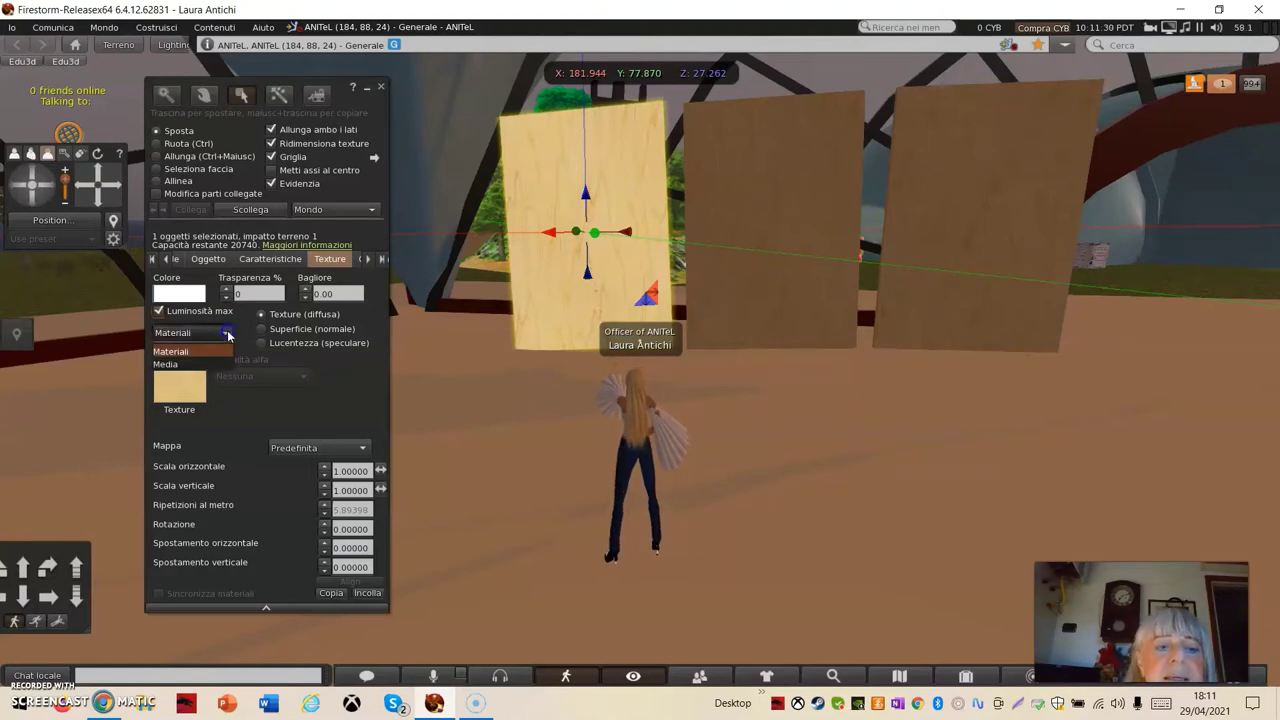
{"action": "left_click", "coordinate": [168, 365]}
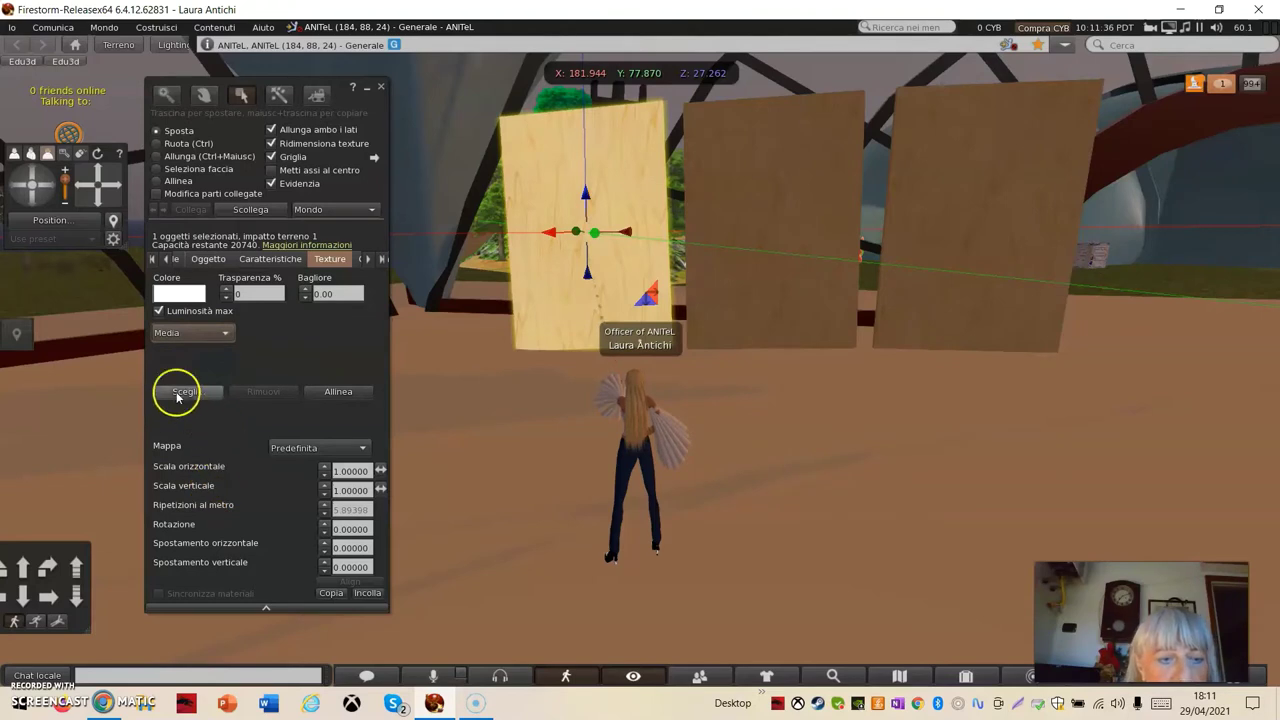
{"action": "left_click", "coordinate": [178, 393]}
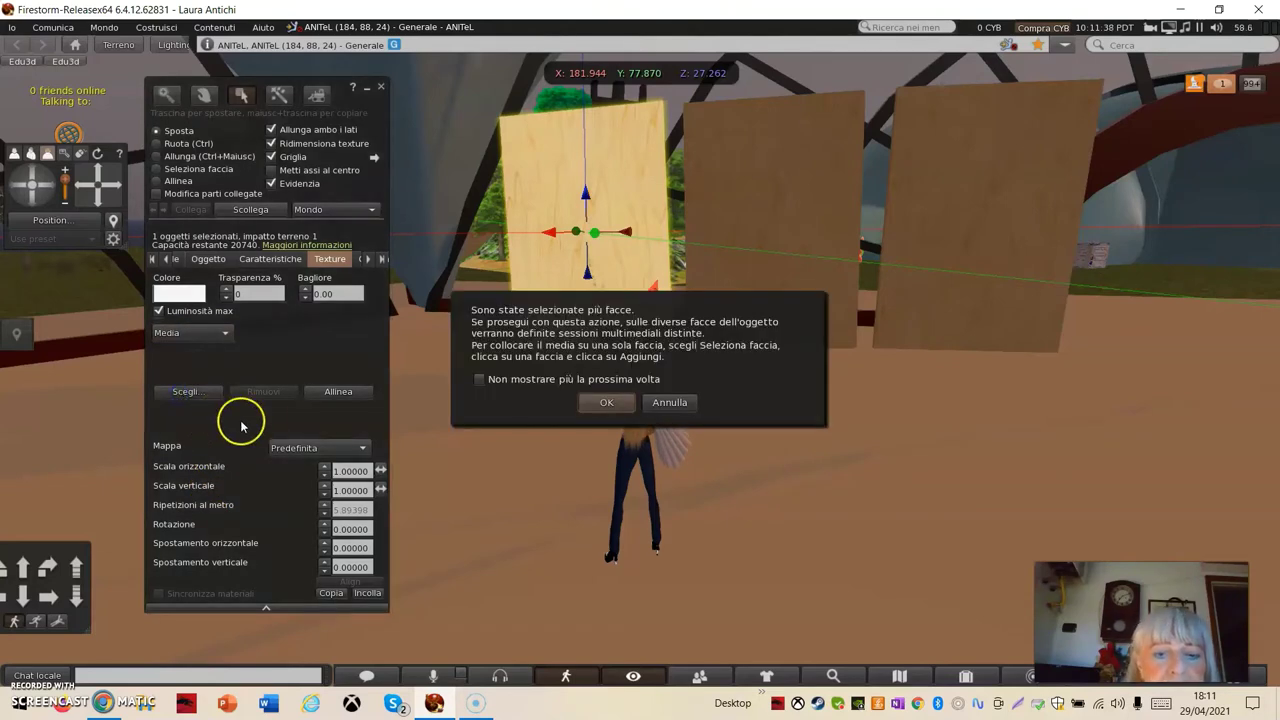
{"action": "left_click", "coordinate": [669, 404]}
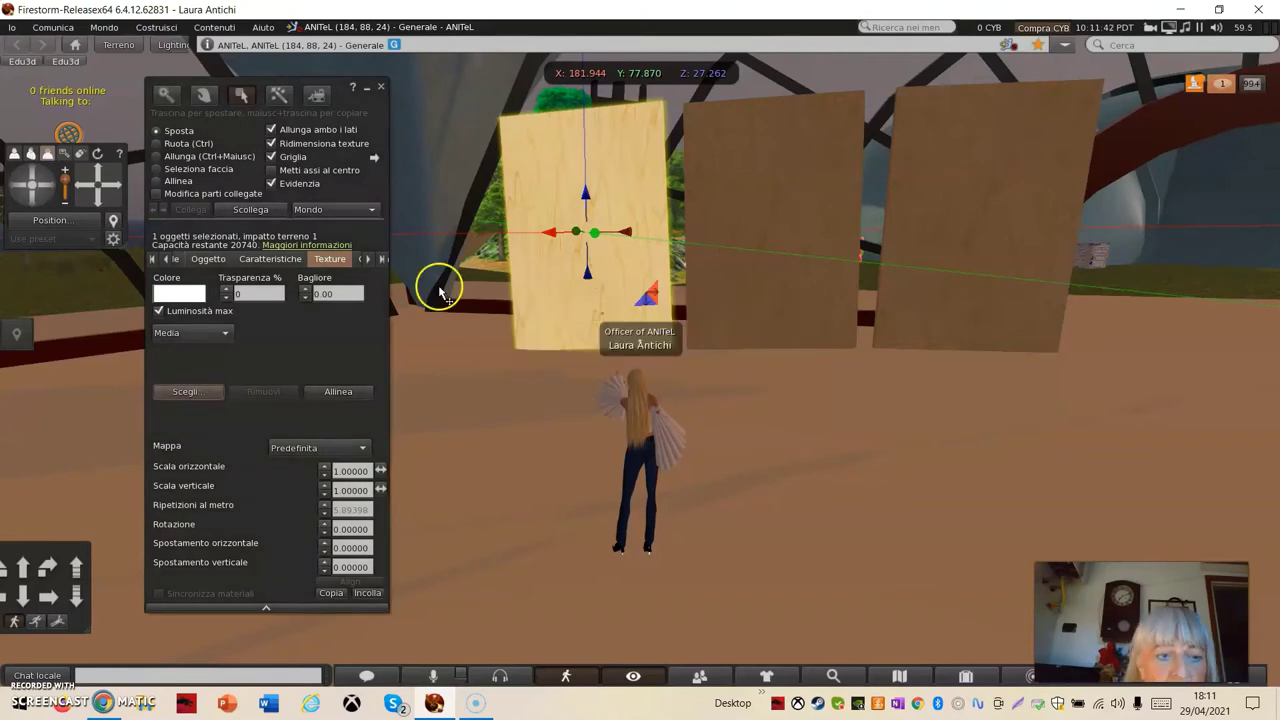
{"action": "left_click", "coordinate": [155, 172]}
{"action": "left_click", "coordinate": [578, 246]}
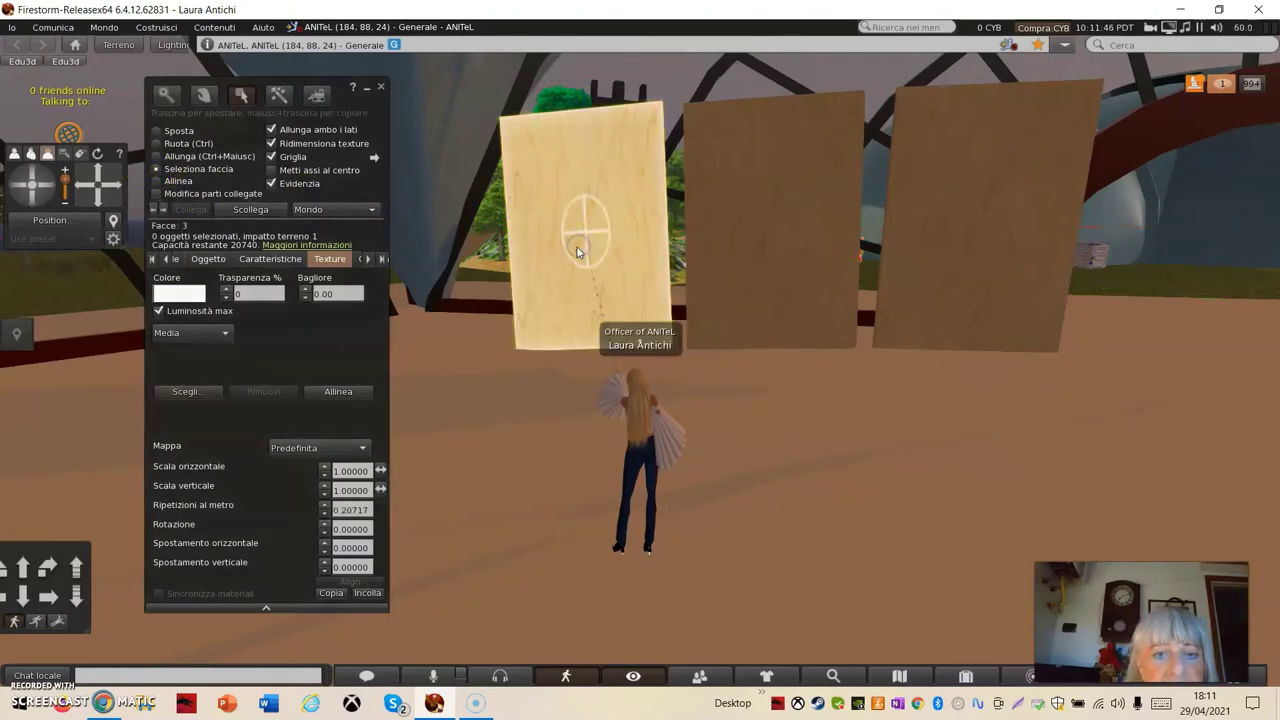
{"action": "left_click", "coordinate": [197, 392]}
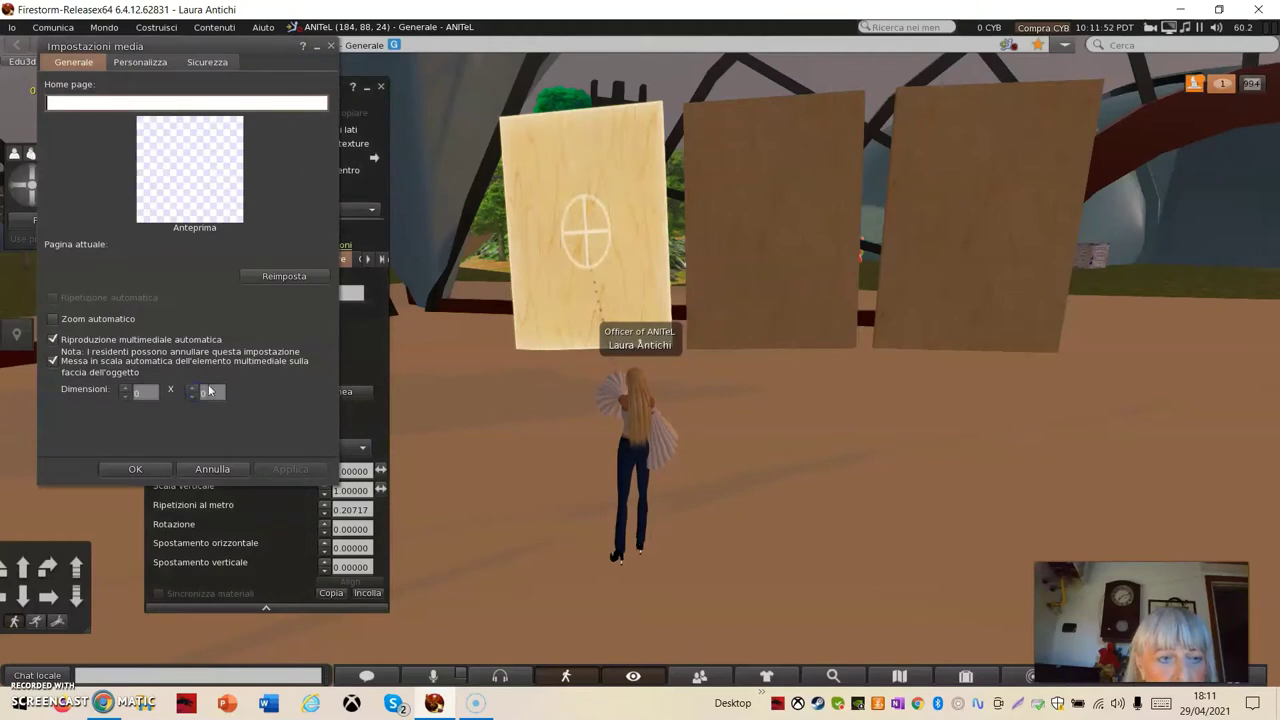
{"action": "right_click", "coordinate": [67, 104]}
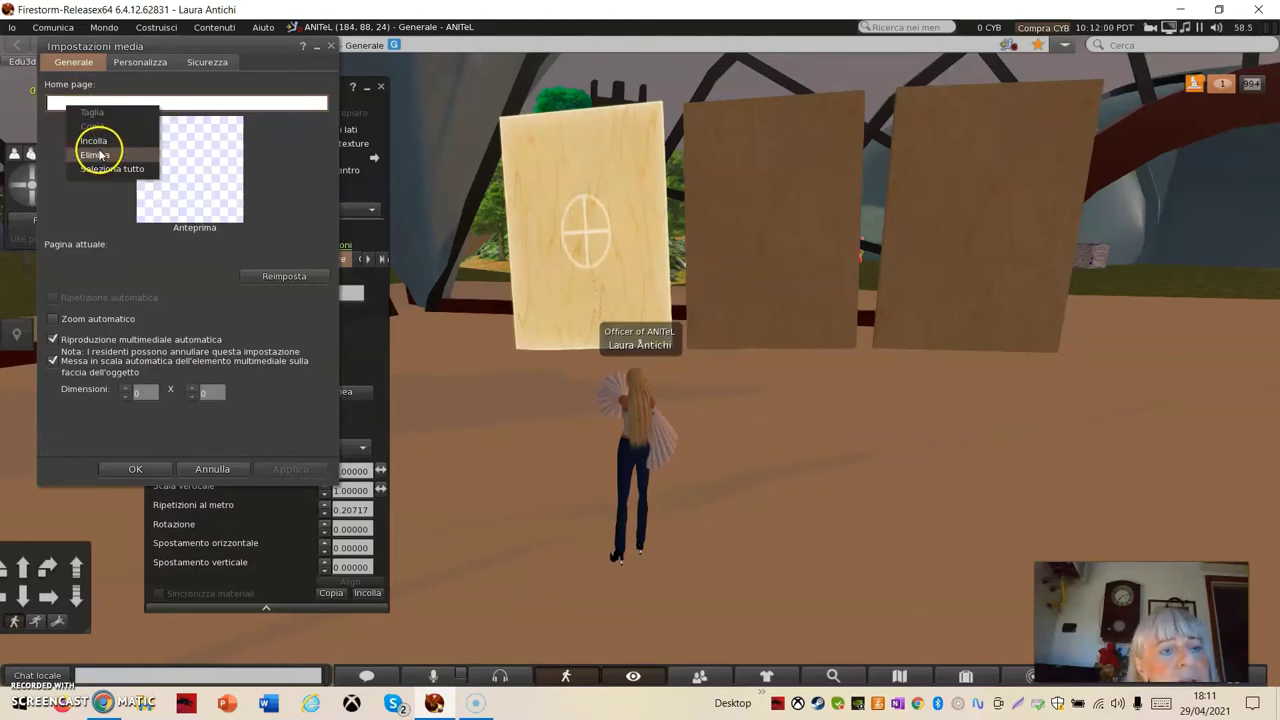
{"action": "left_click", "coordinate": [94, 142]}
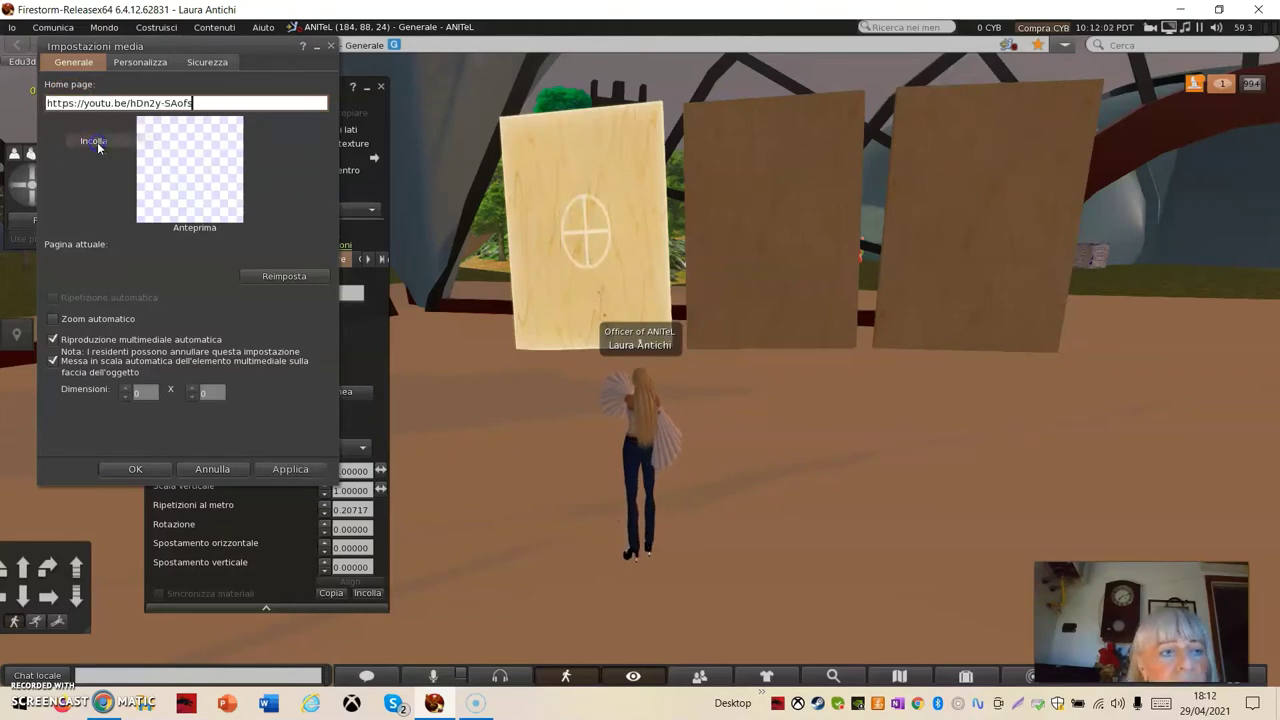
Enable automatic zoom and access only to specified URL patterns for the face's media, and apply the settings.
{"action": "left_click", "coordinate": [54, 320]}
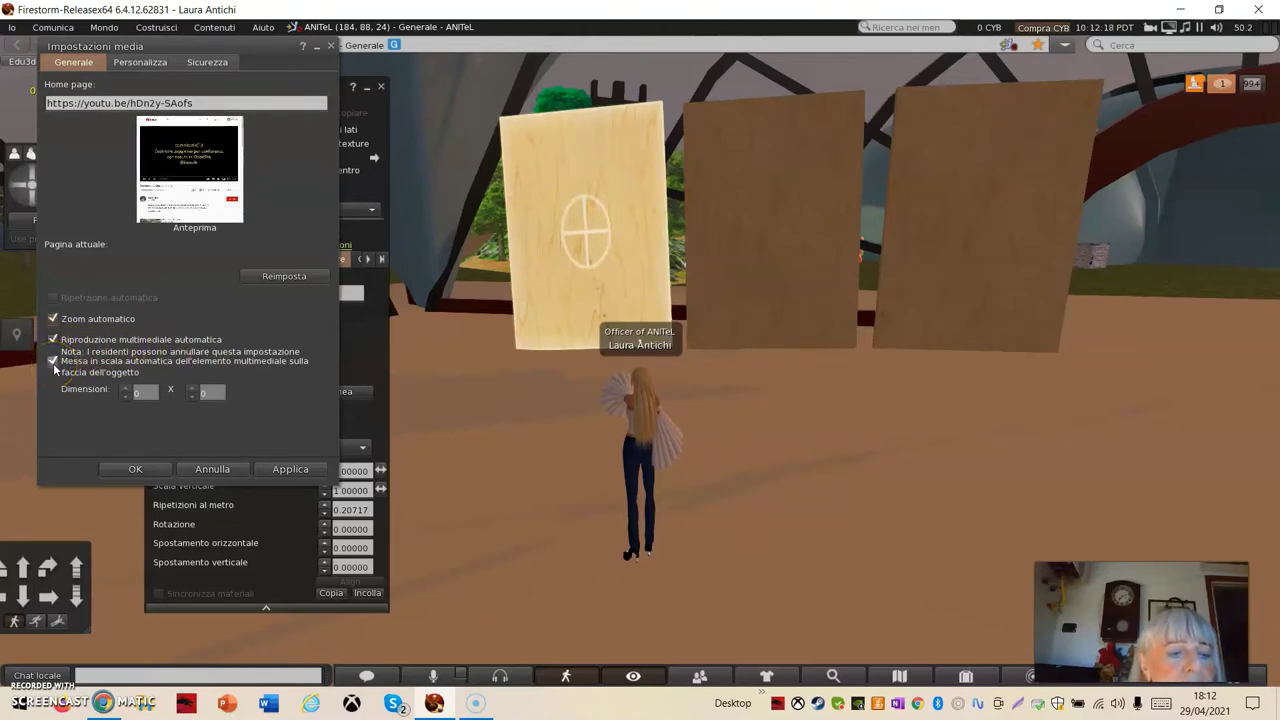
{"action": "left_click_drag", "start_coordinate": [56, 368], "coordinate": [208, 371]}
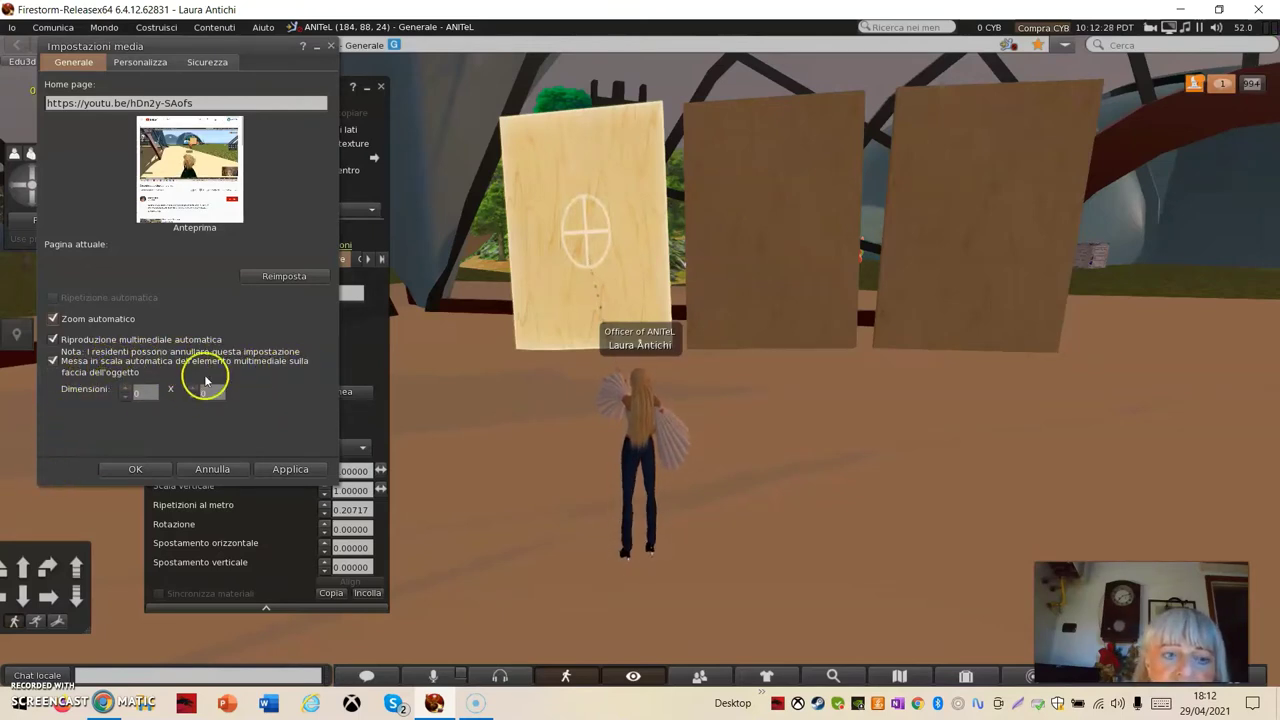
{"action": "left_click", "coordinate": [146, 63]}
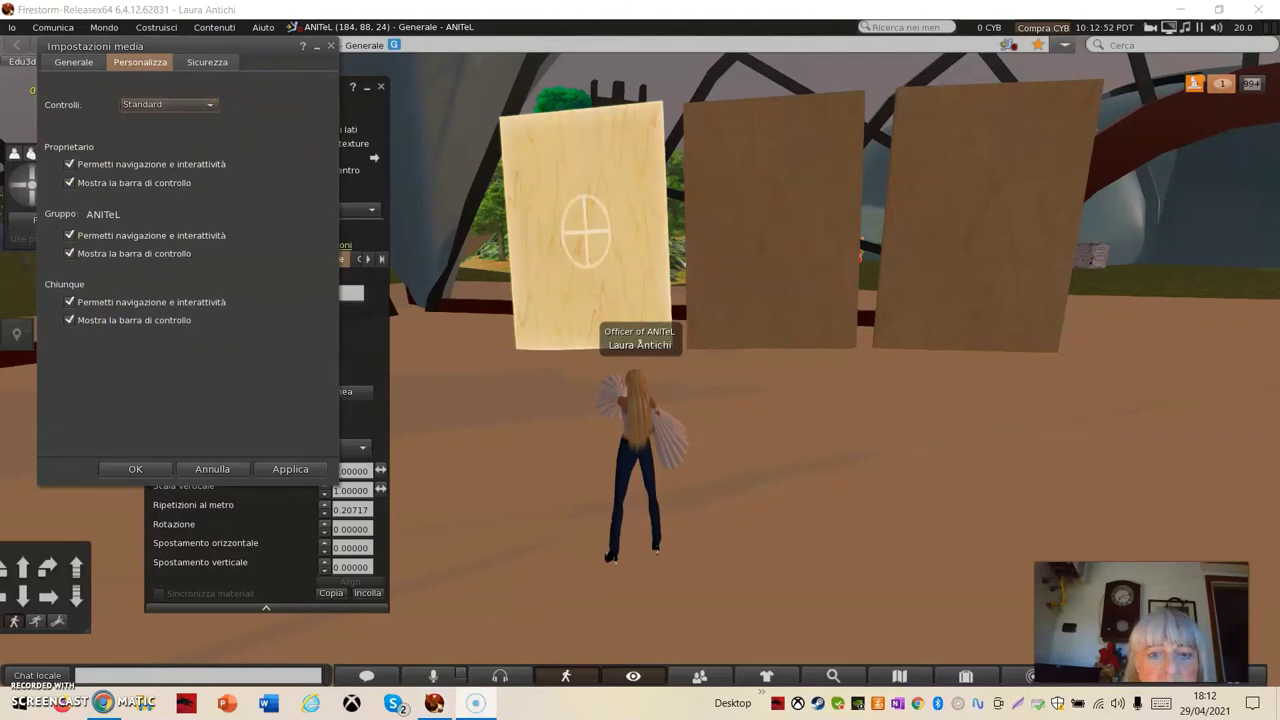
{"action": "left_click", "coordinate": [210, 63]}
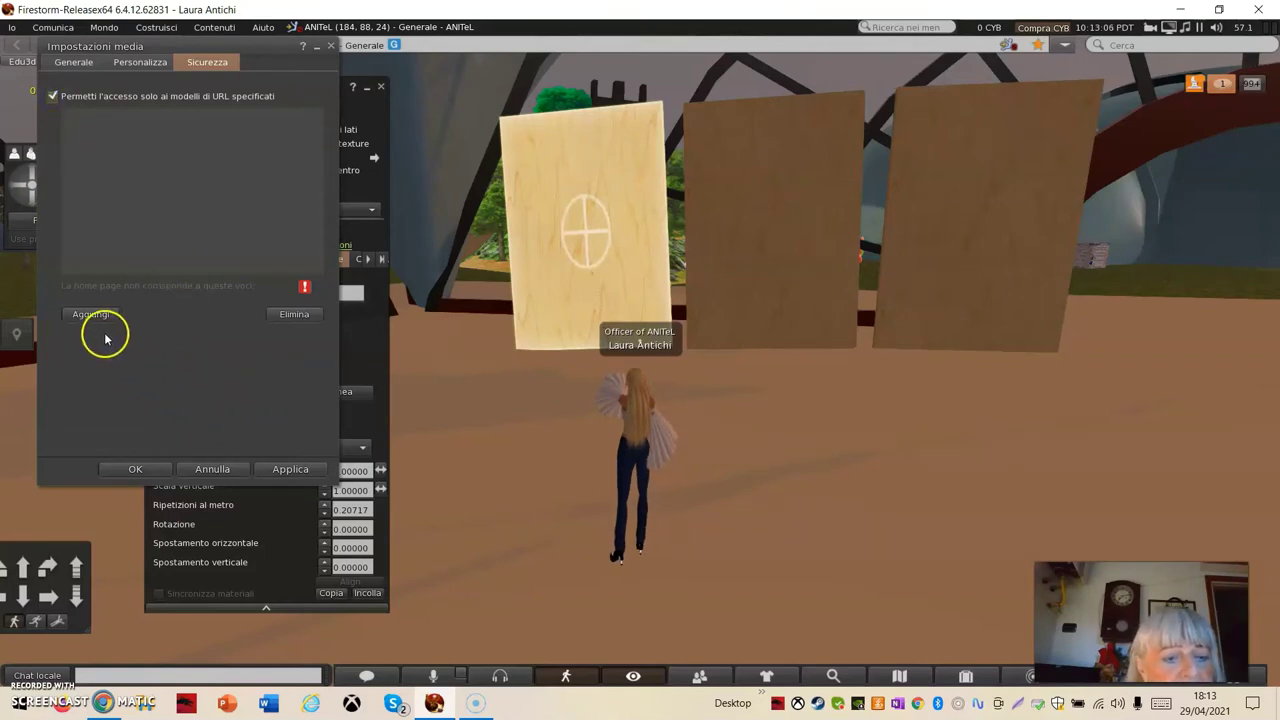
{"action": "left_click", "coordinate": [291, 470]}
{"action": "left_click", "coordinate": [135, 471]}
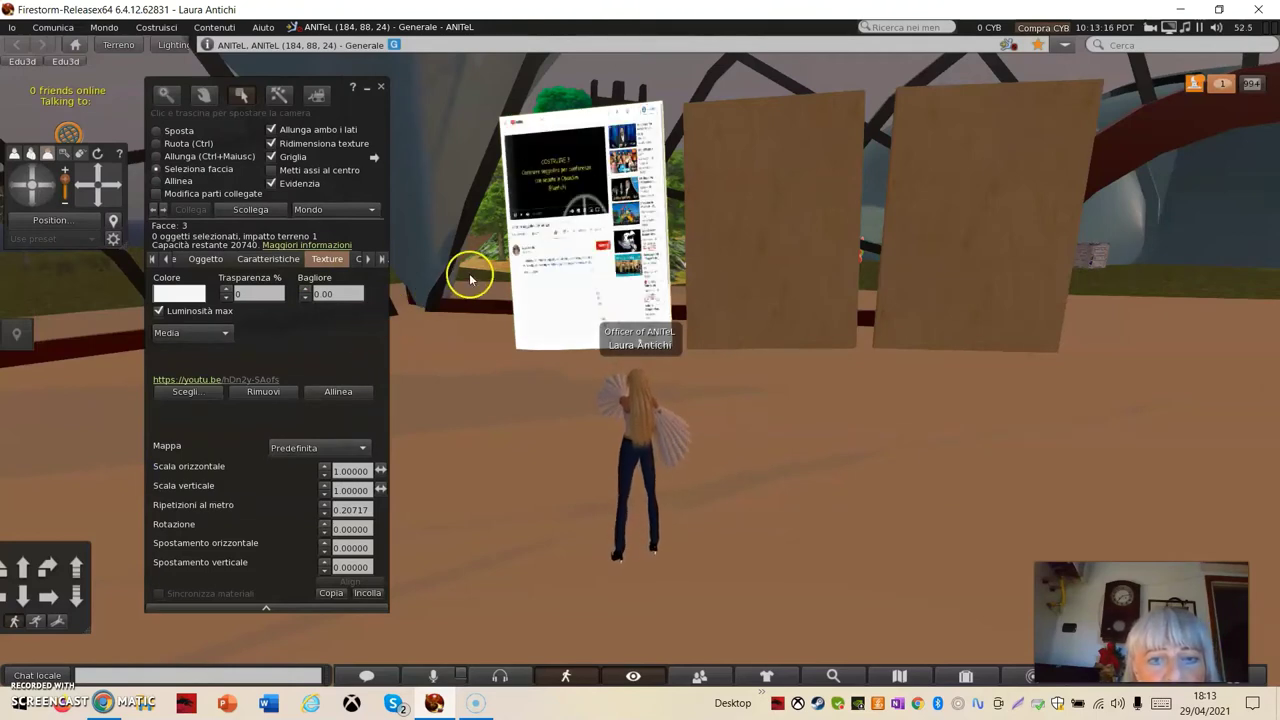
Close the build window and zoom the camera in on the panel's YouTube page.
{"action": "left_click", "coordinate": [536, 237]}
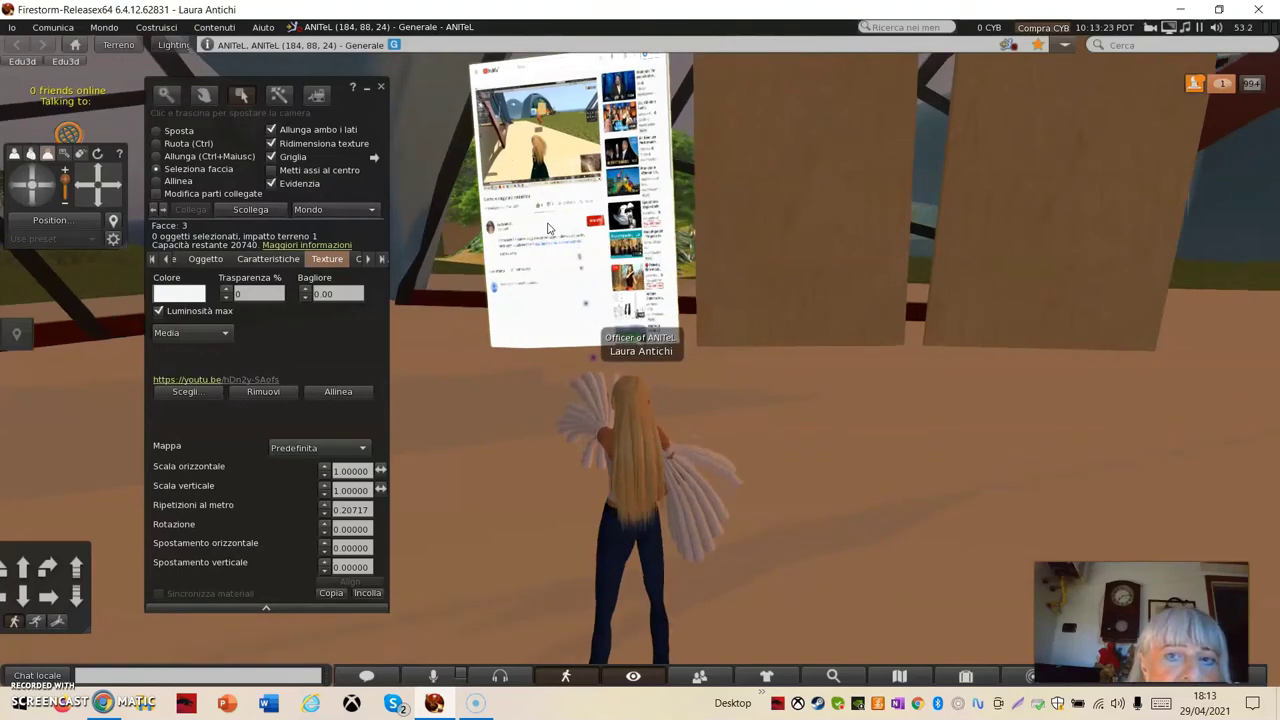
{"action": "left_click", "coordinate": [546, 222]}
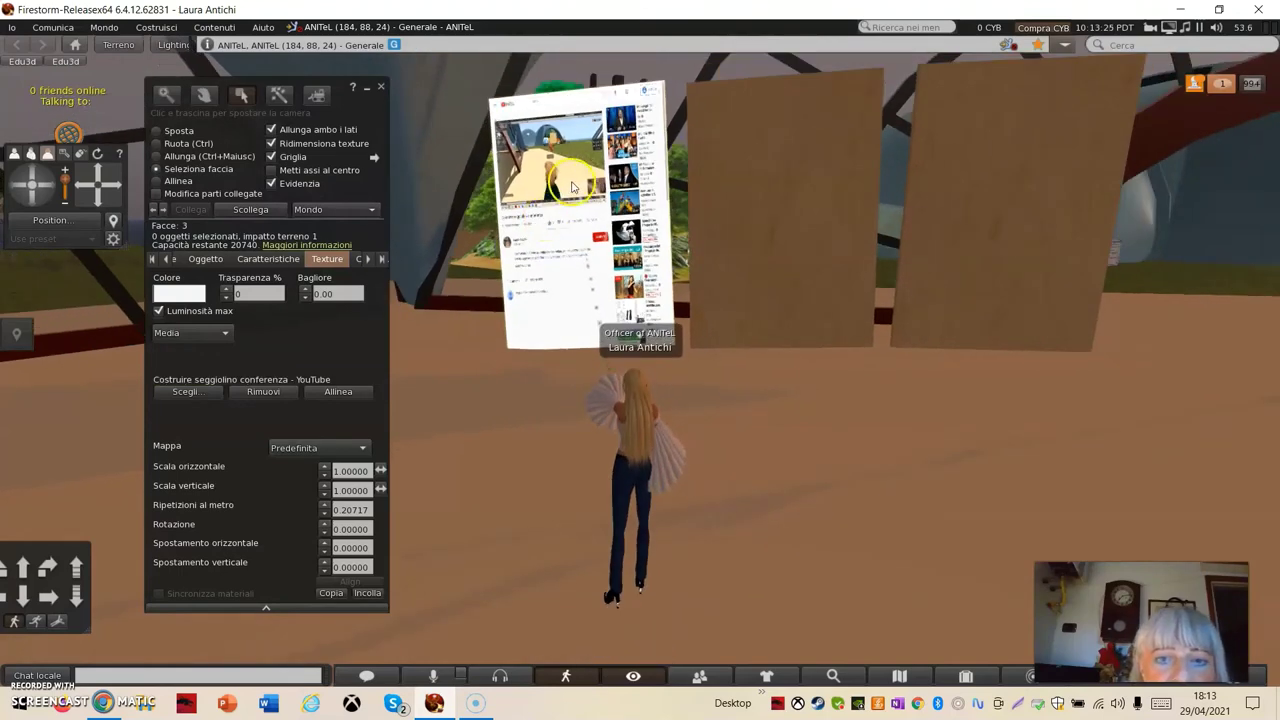
{"action": "left_click", "coordinate": [563, 197]}
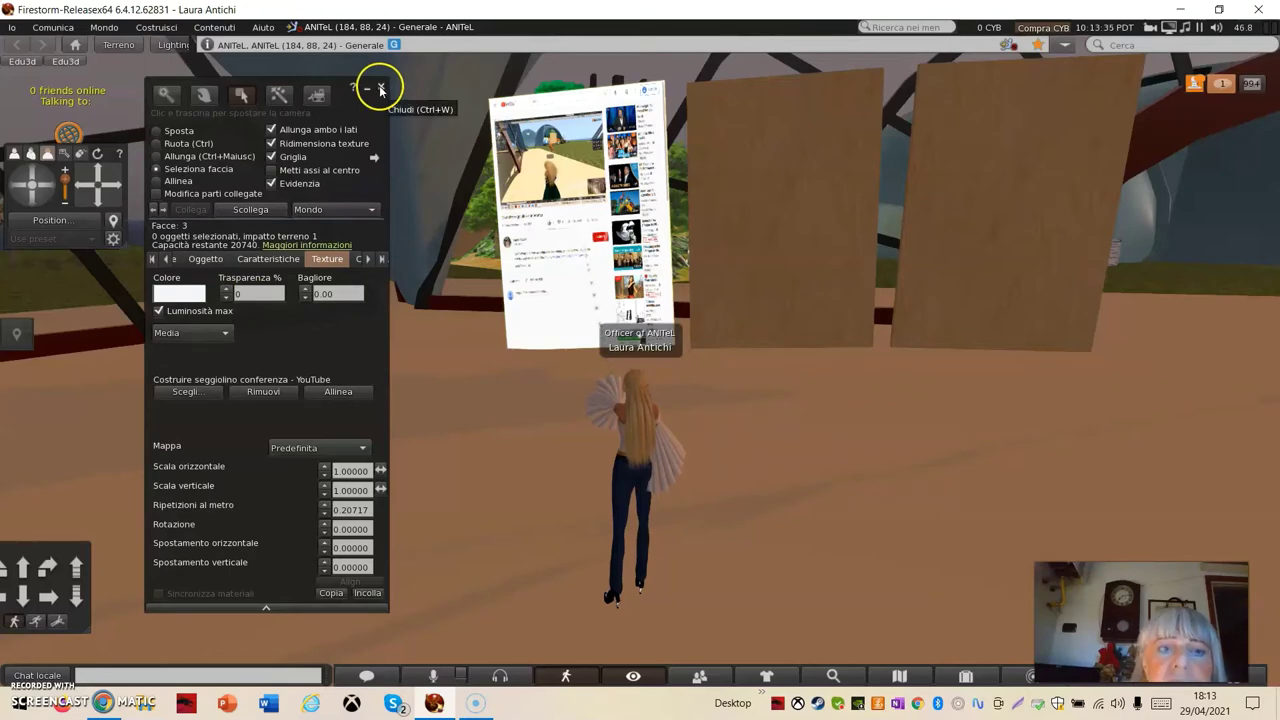
{"action": "left_click", "coordinate": [381, 90]}
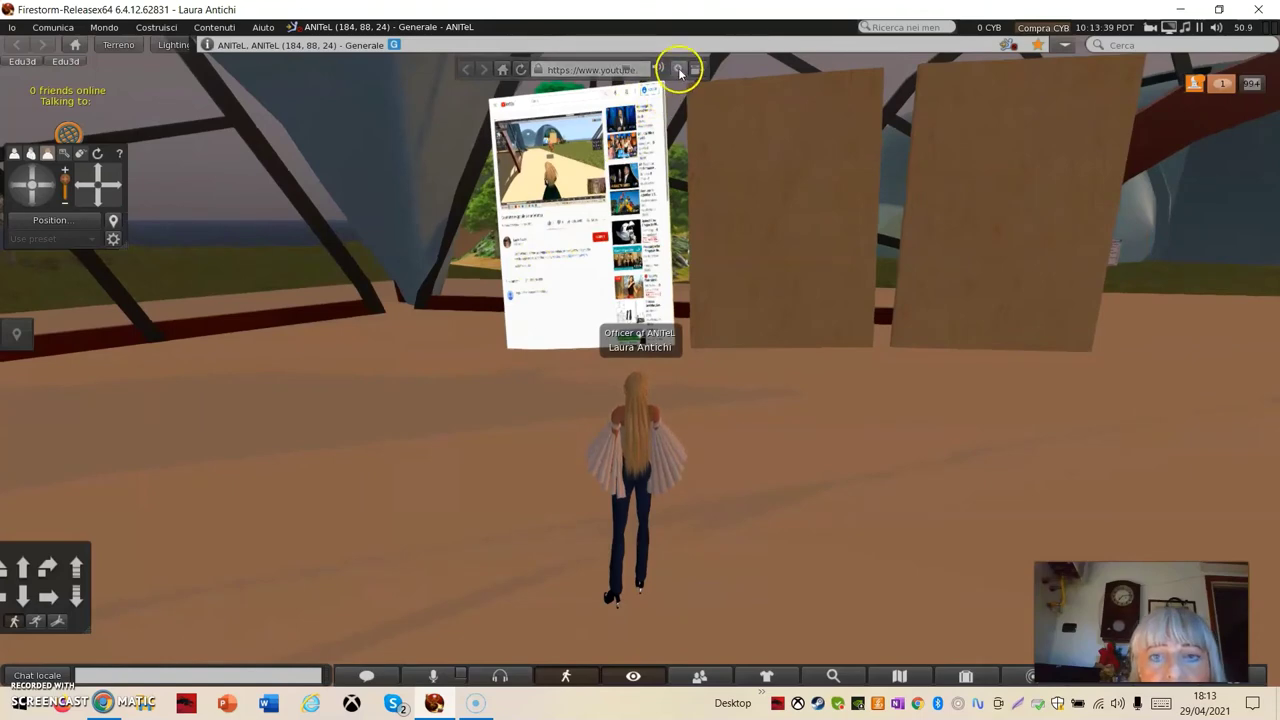
{"action": "left_click", "coordinate": [679, 72]}
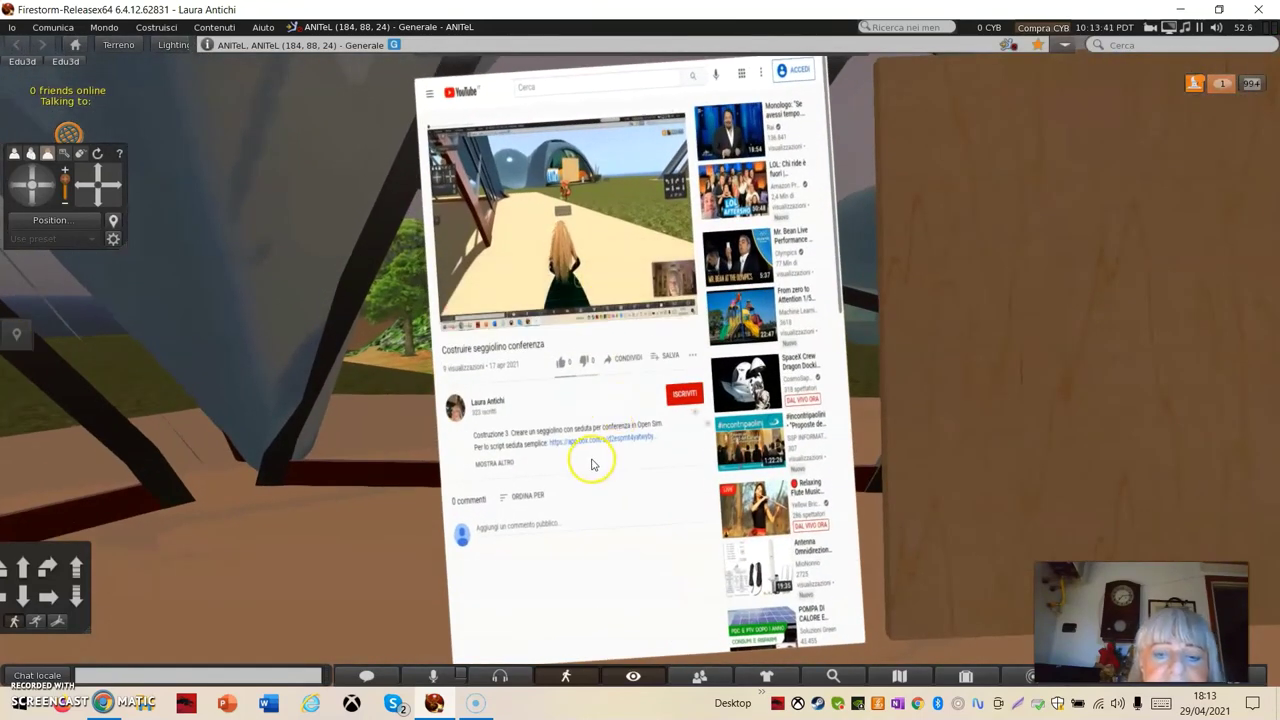
Switch the YouTube video playing on the panel to full screen.
{"action": "mouse_move", "coordinate": [683, 305]}
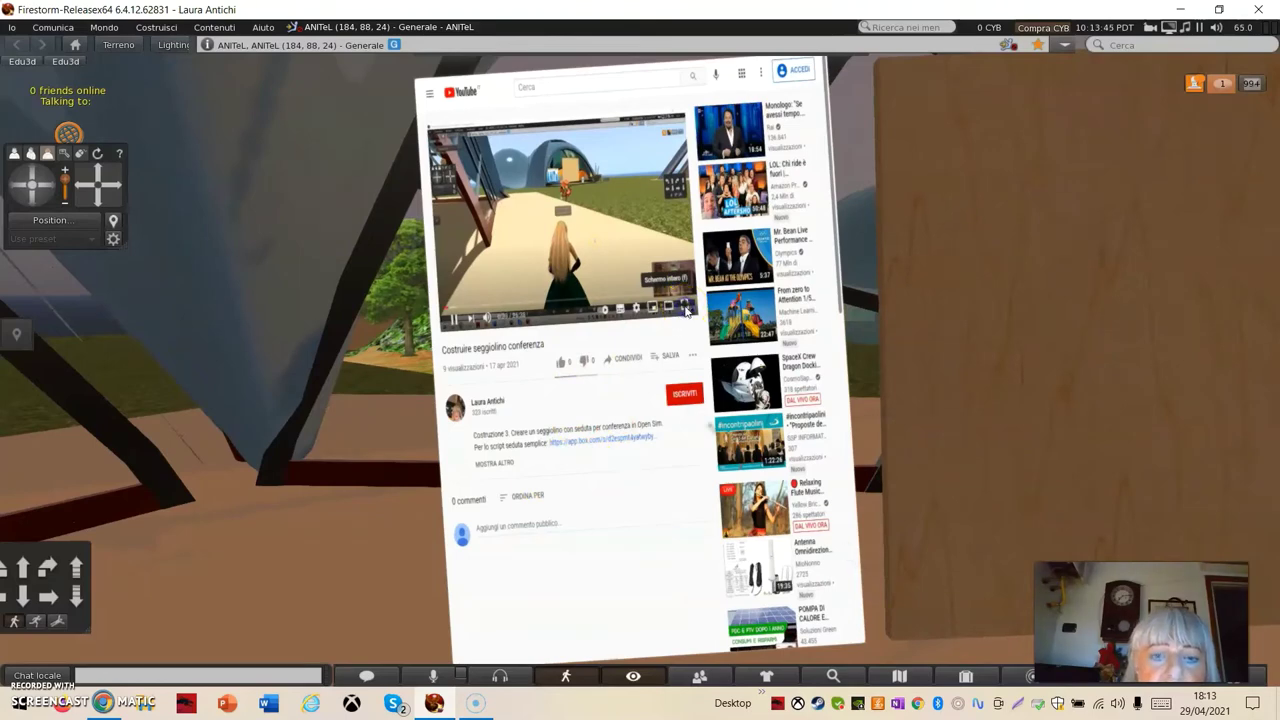
{"action": "left_click", "coordinate": [685, 308]}
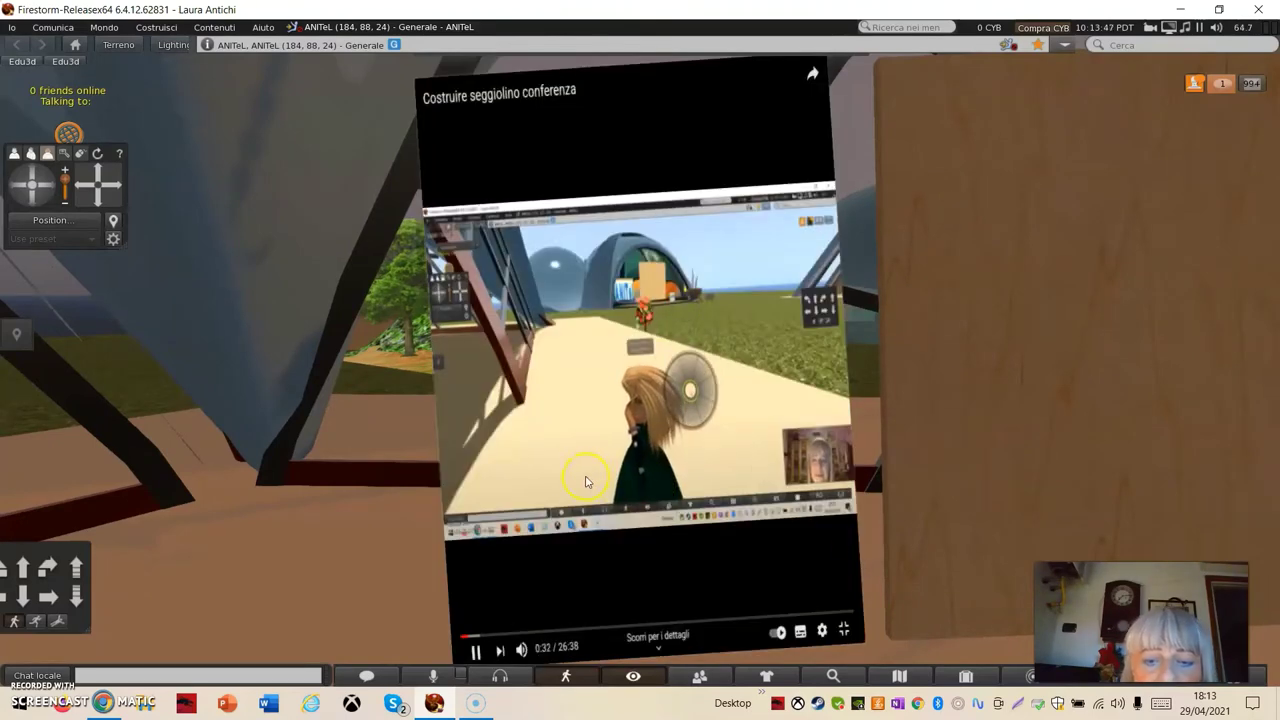
{"action": "scroll", "coordinate": [580, 490], "scroll_direction": "down", "scroll_amount": 1}
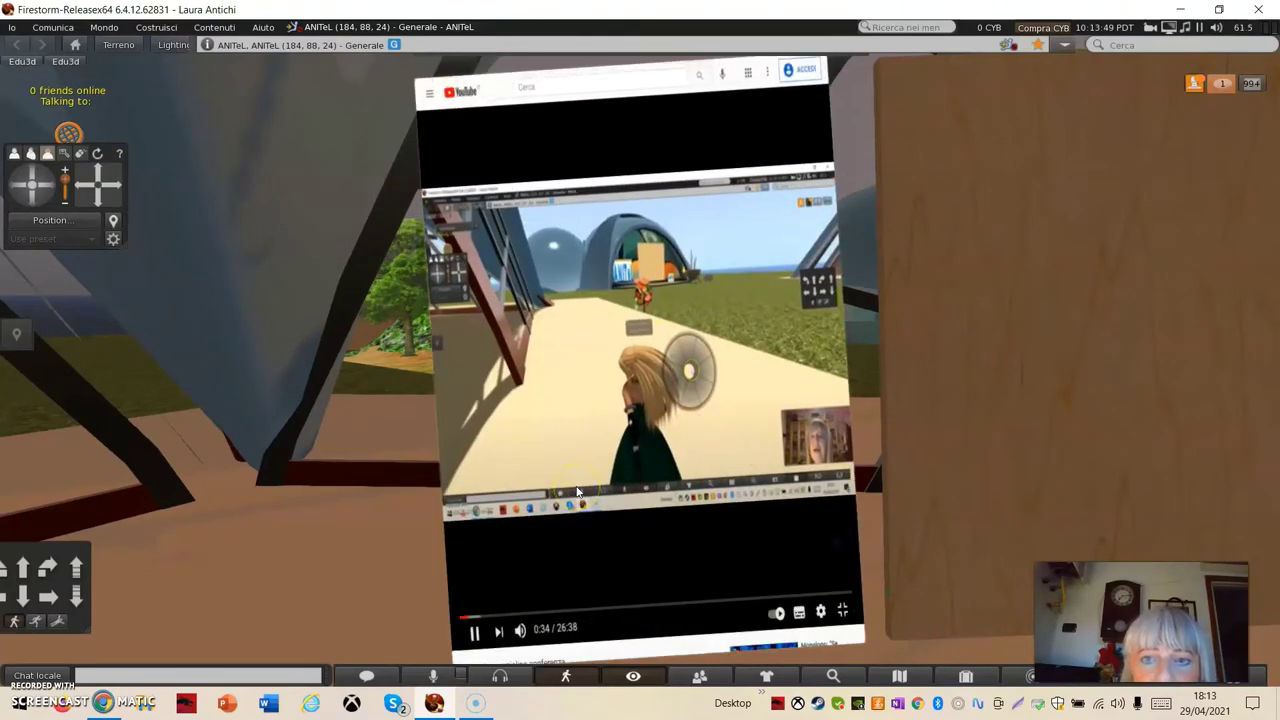
{"action": "scroll", "coordinate": [577, 488], "scroll_direction": "down", "scroll_amount": 1}
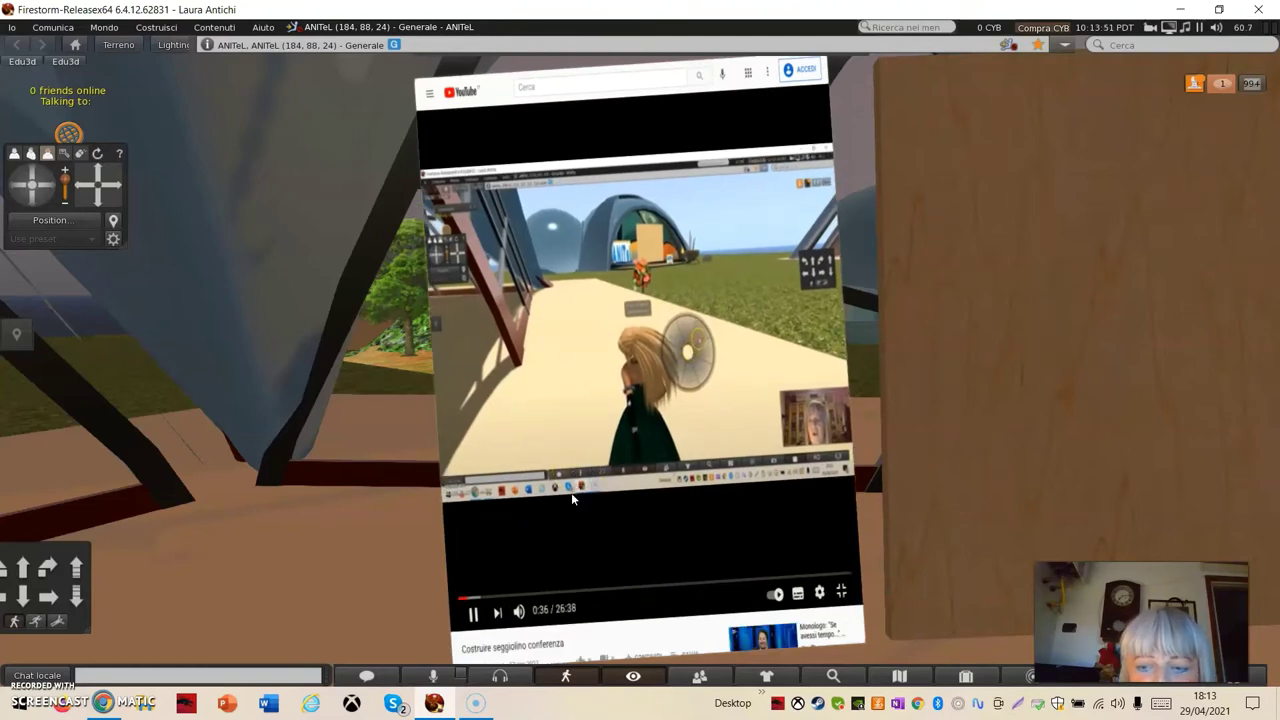
Scroll the YouTube page on the first panel through the video description and suggested videos, and return to the player.
{"action": "scroll", "coordinate": [572, 496], "scroll_direction": "down", "scroll_amount": 1}
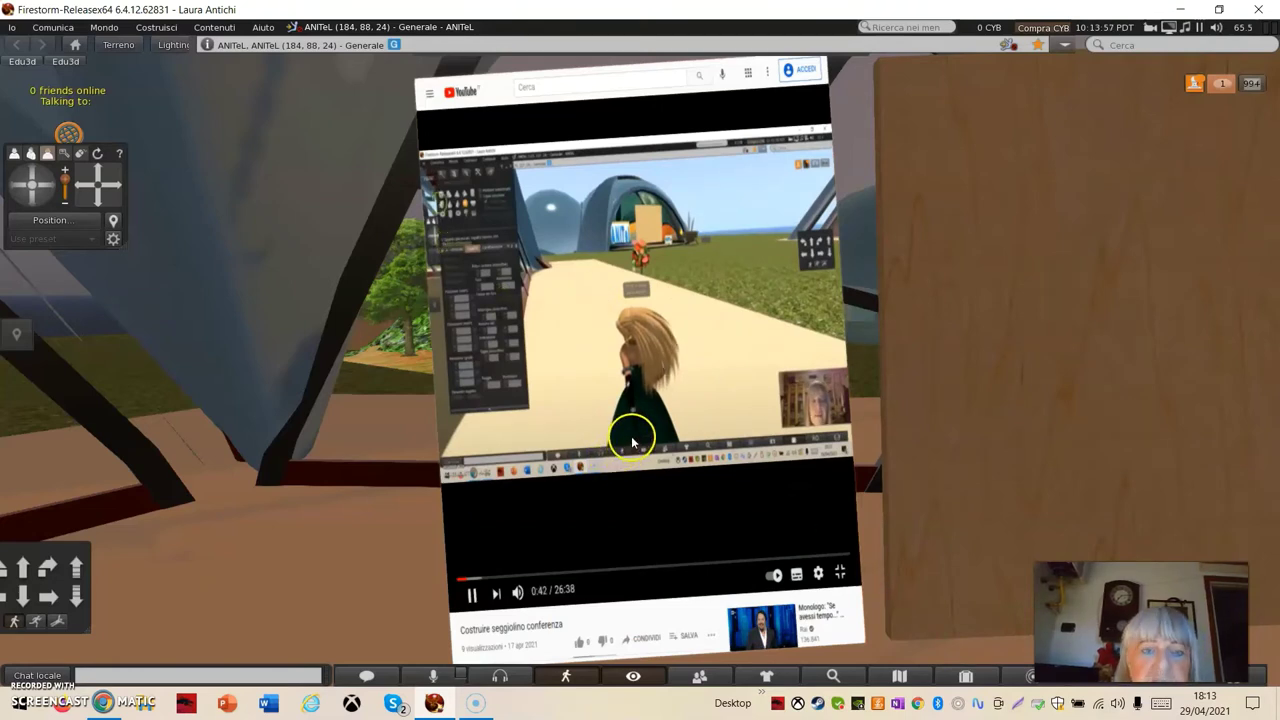
{"action": "scroll", "coordinate": [580, 520], "scroll_direction": "down", "scroll_amount": 1}
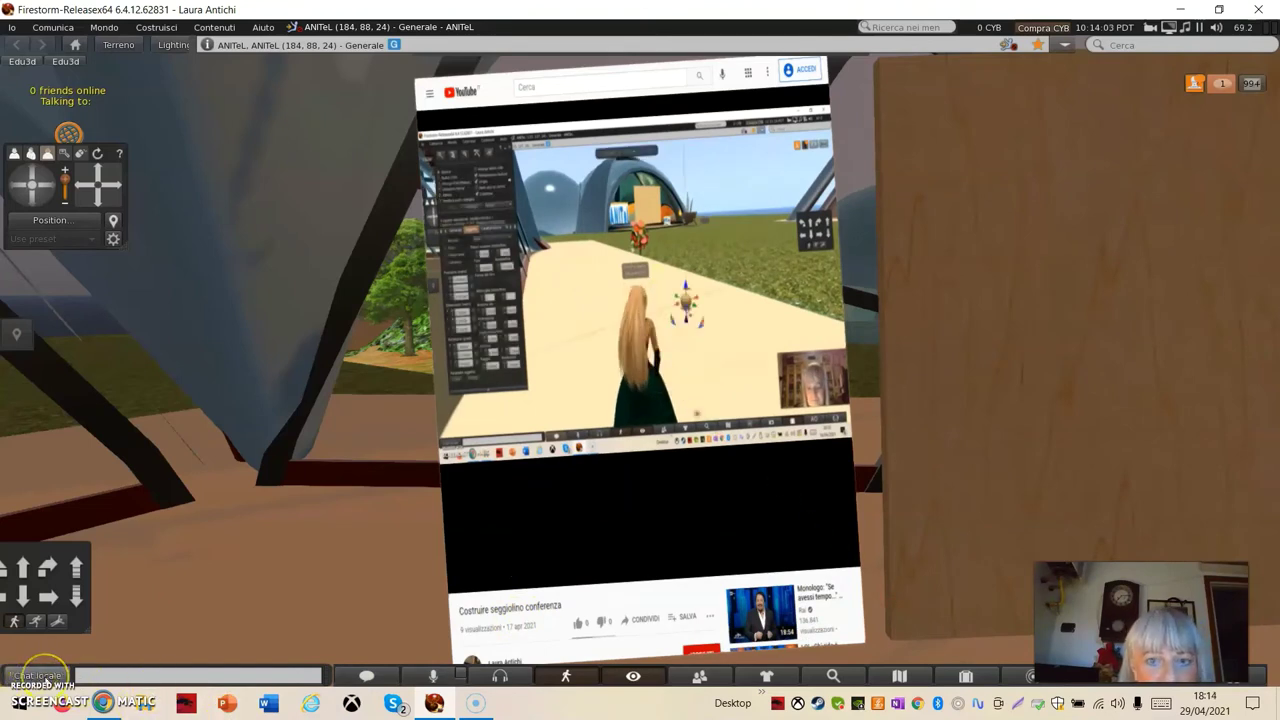
{"action": "scroll", "coordinate": [840, 430], "scroll_direction": "down", "scroll_amount": 4}
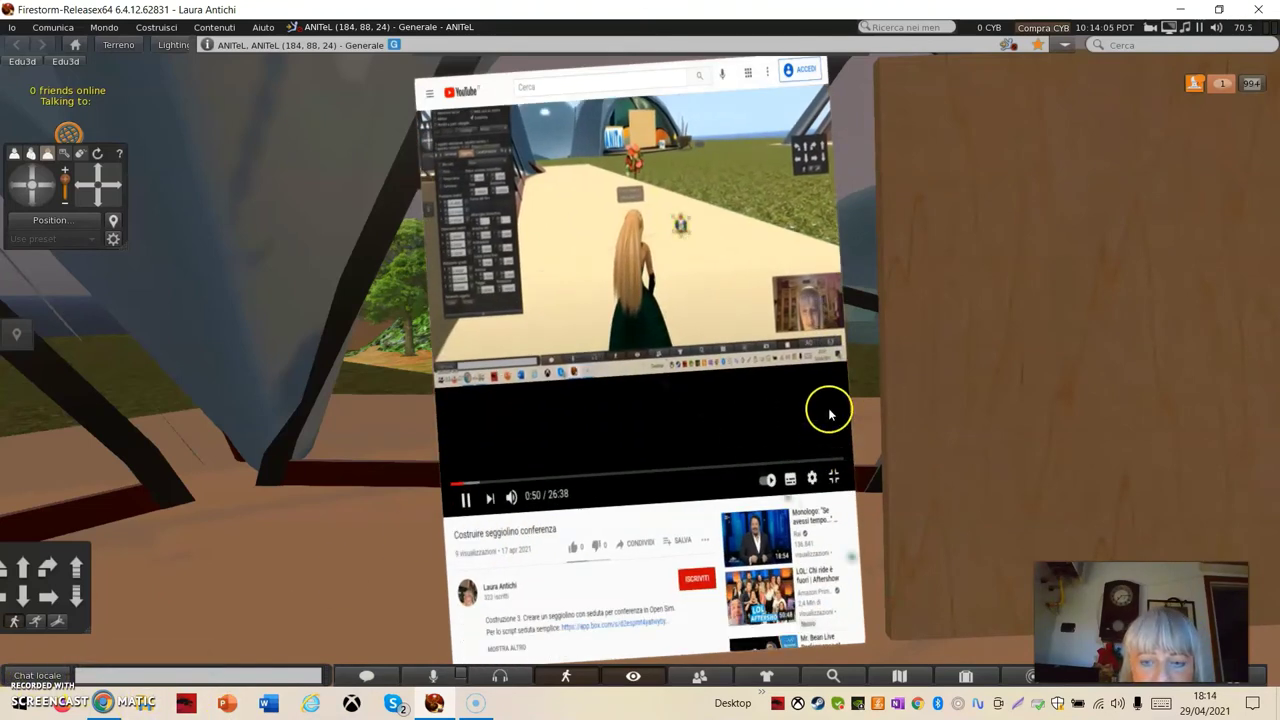
{"action": "scroll", "coordinate": [830, 416], "scroll_direction": "down", "scroll_amount": 5}
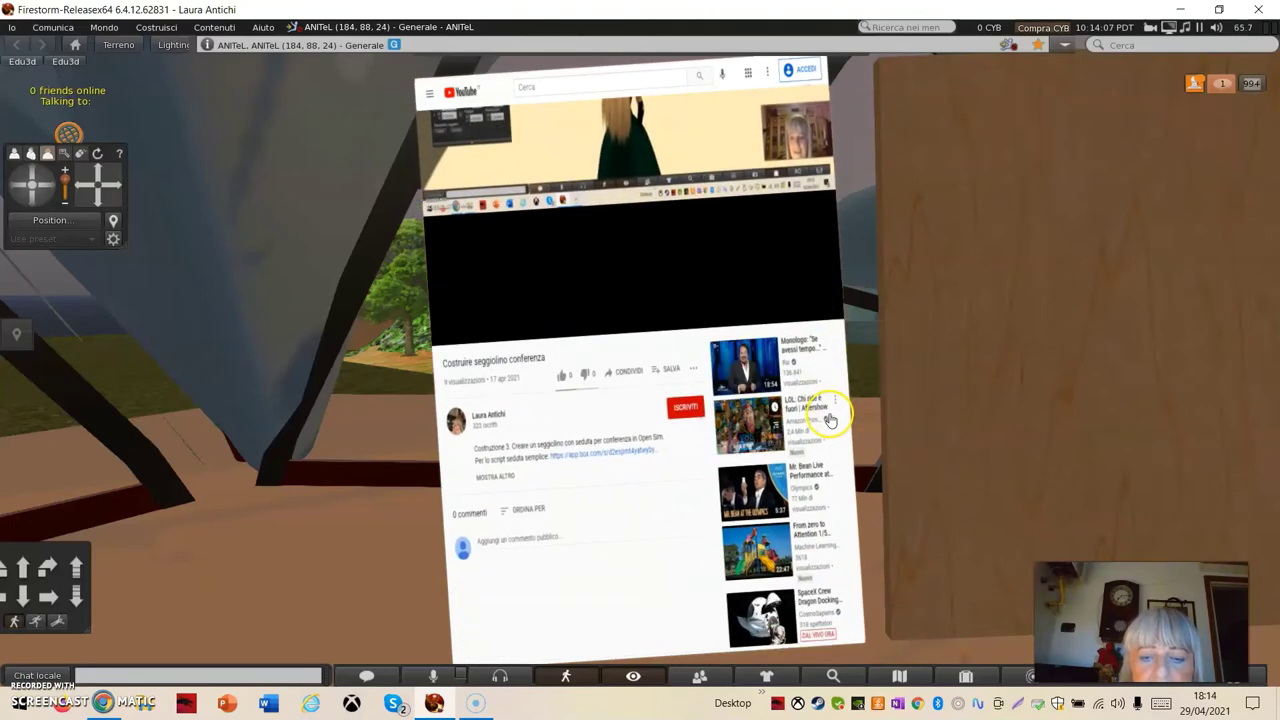
{"action": "scroll", "coordinate": [836, 410], "scroll_direction": "up", "scroll_amount": 8}
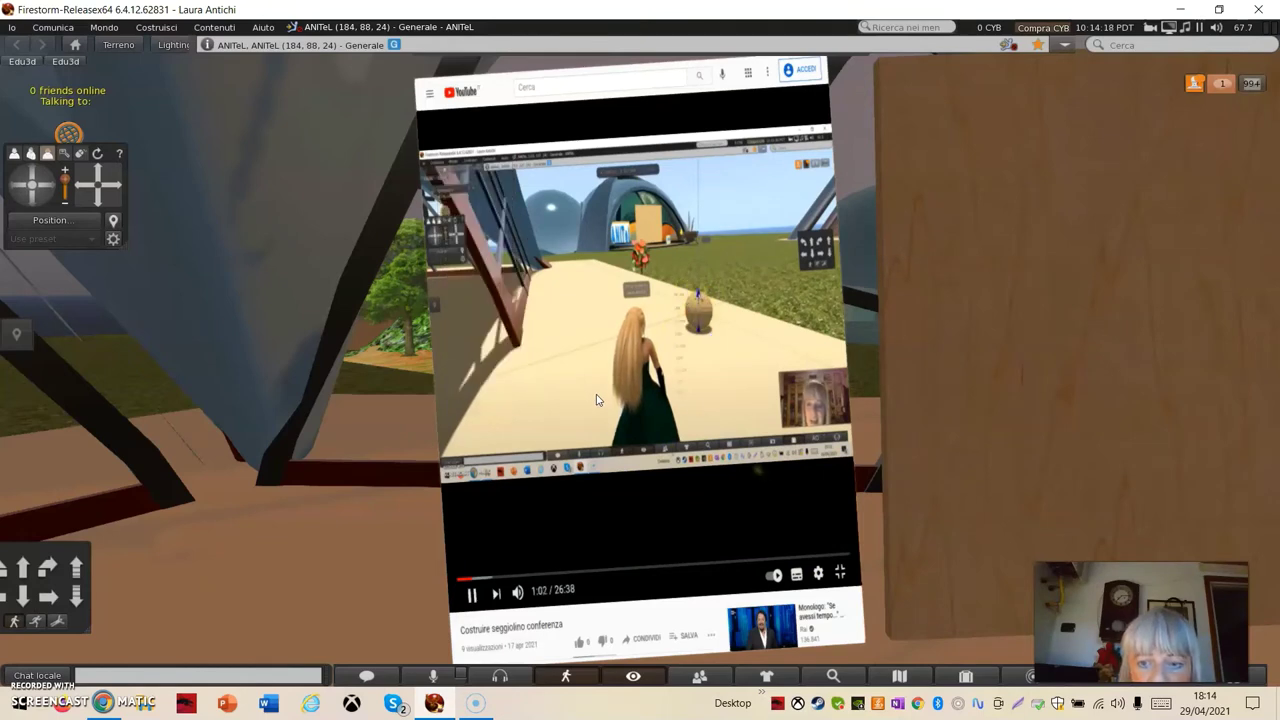
{"action": "left_click", "coordinate": [563, 432]}
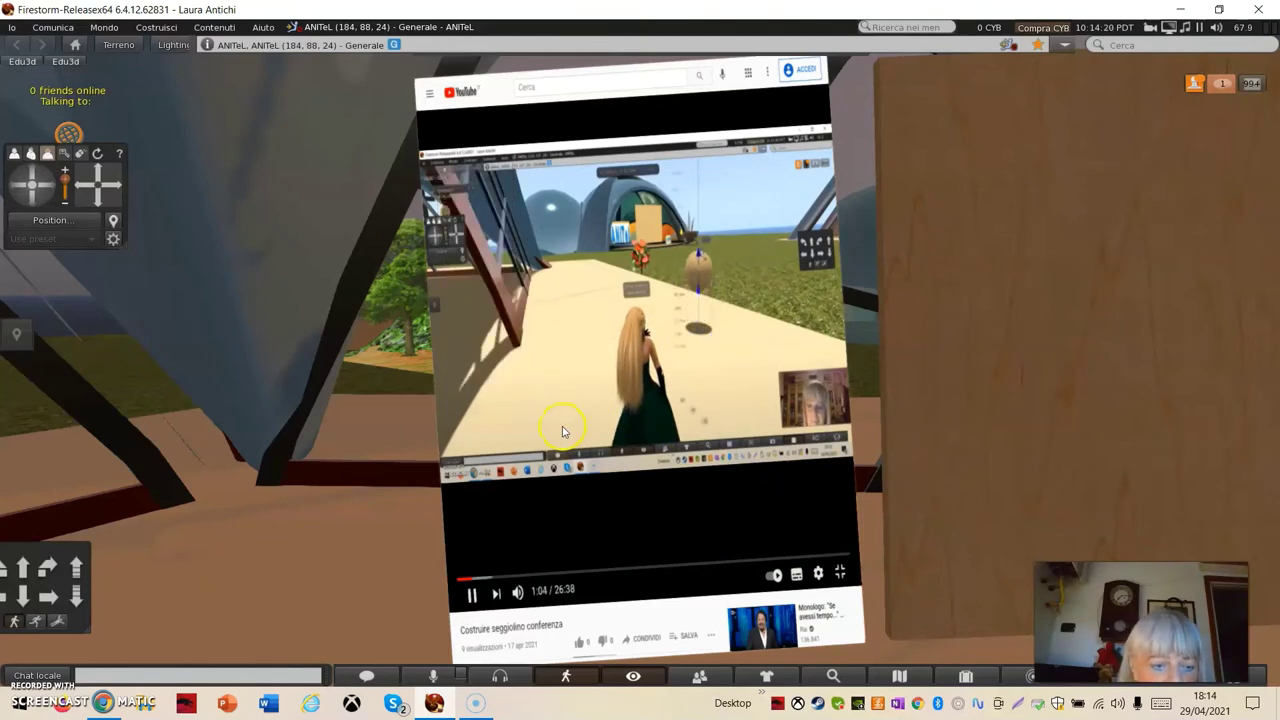
{"action": "left_click", "coordinate": [608, 457]}
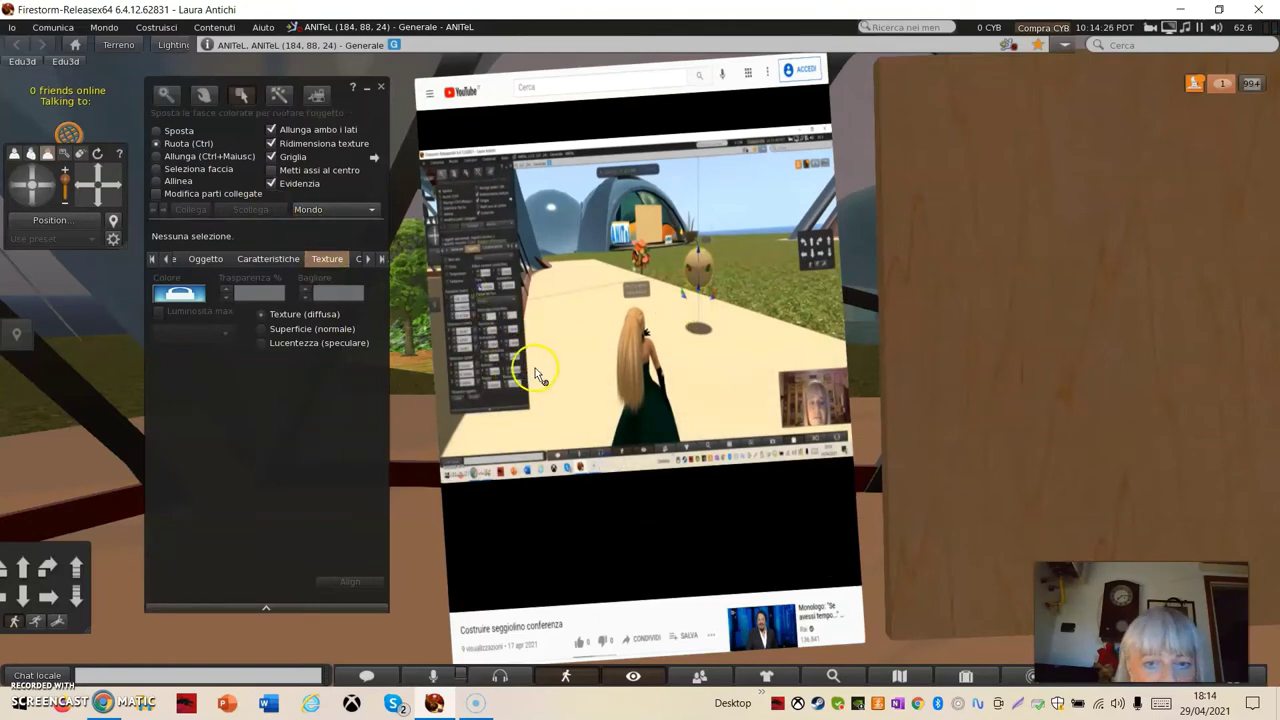
{"action": "left_click", "coordinate": [380, 87]}
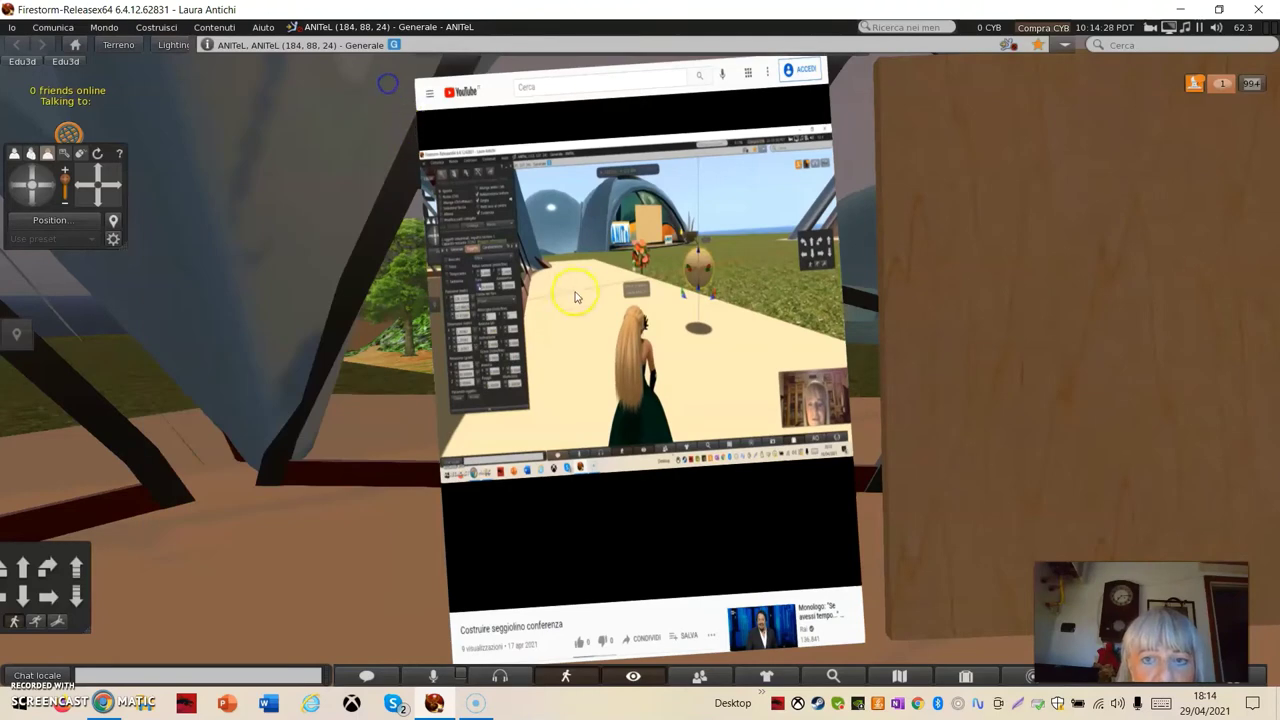
Open the YouTube panel for editing and rotate it to straighten its tilt.
{"action": "left_click", "coordinate": [866, 487]}
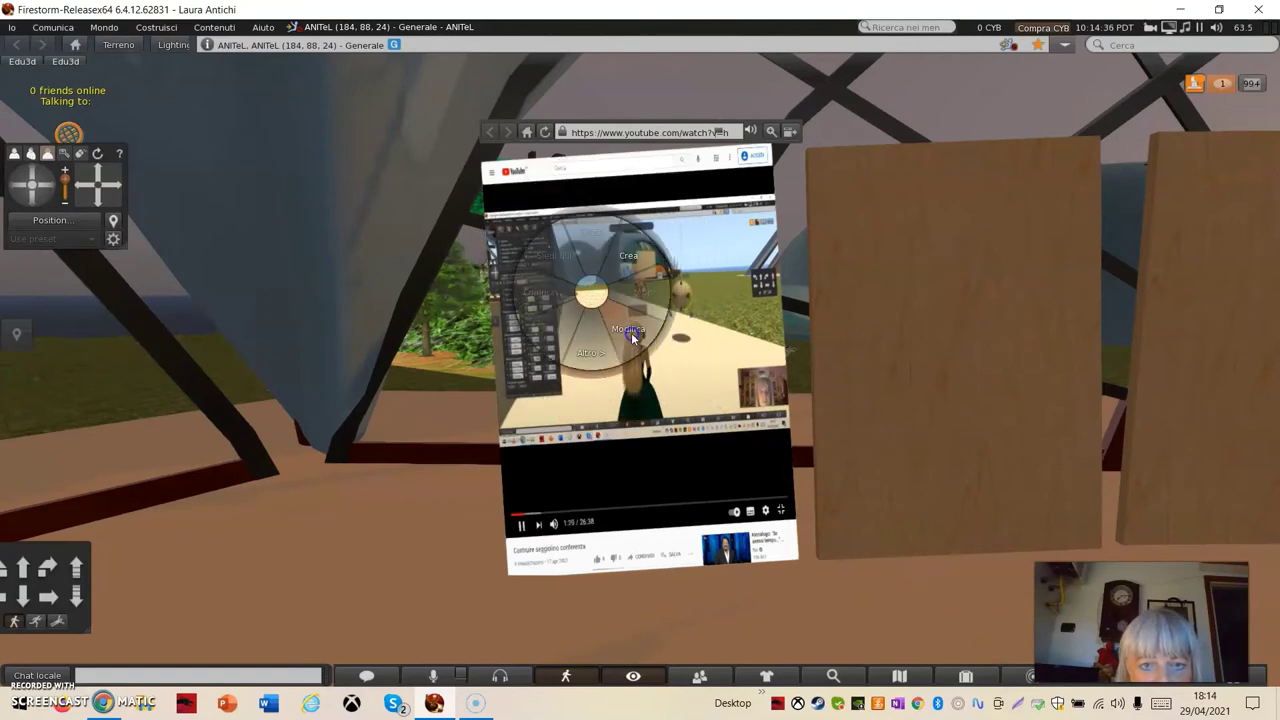
{"action": "key", "text": "ctrl+3"}
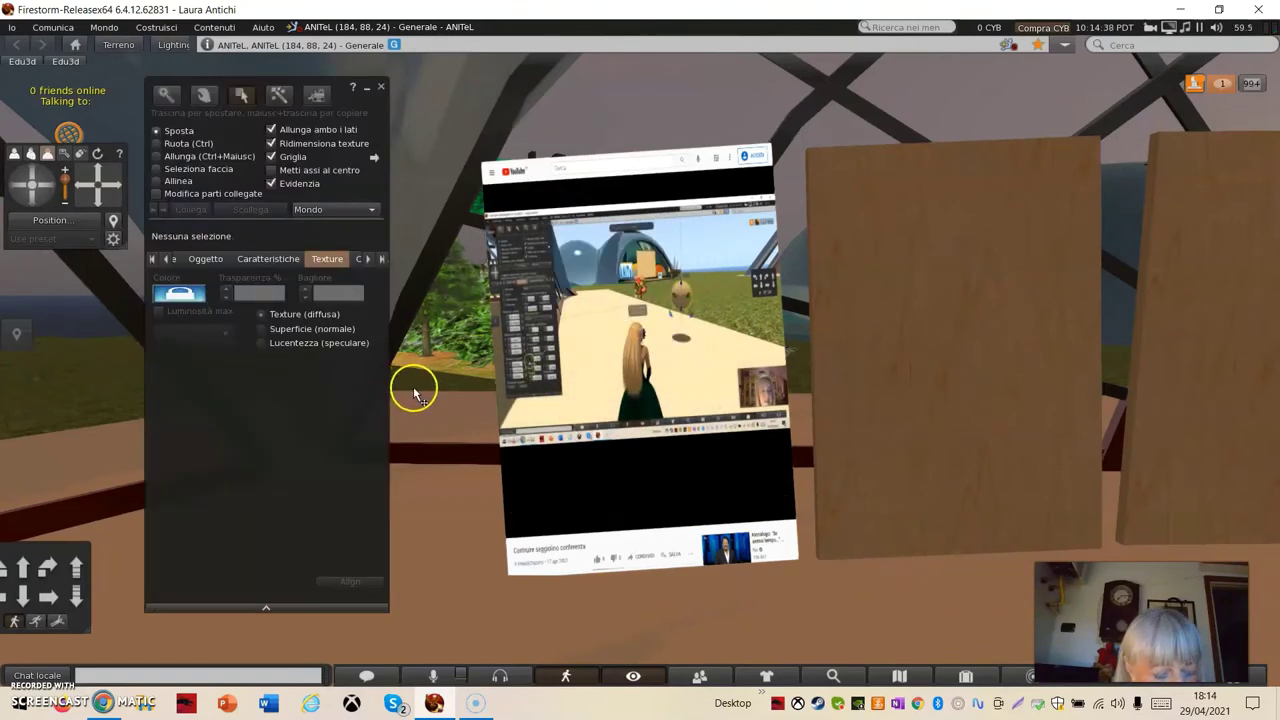
{"action": "left_click", "coordinate": [579, 373], "text": "ctrl"}
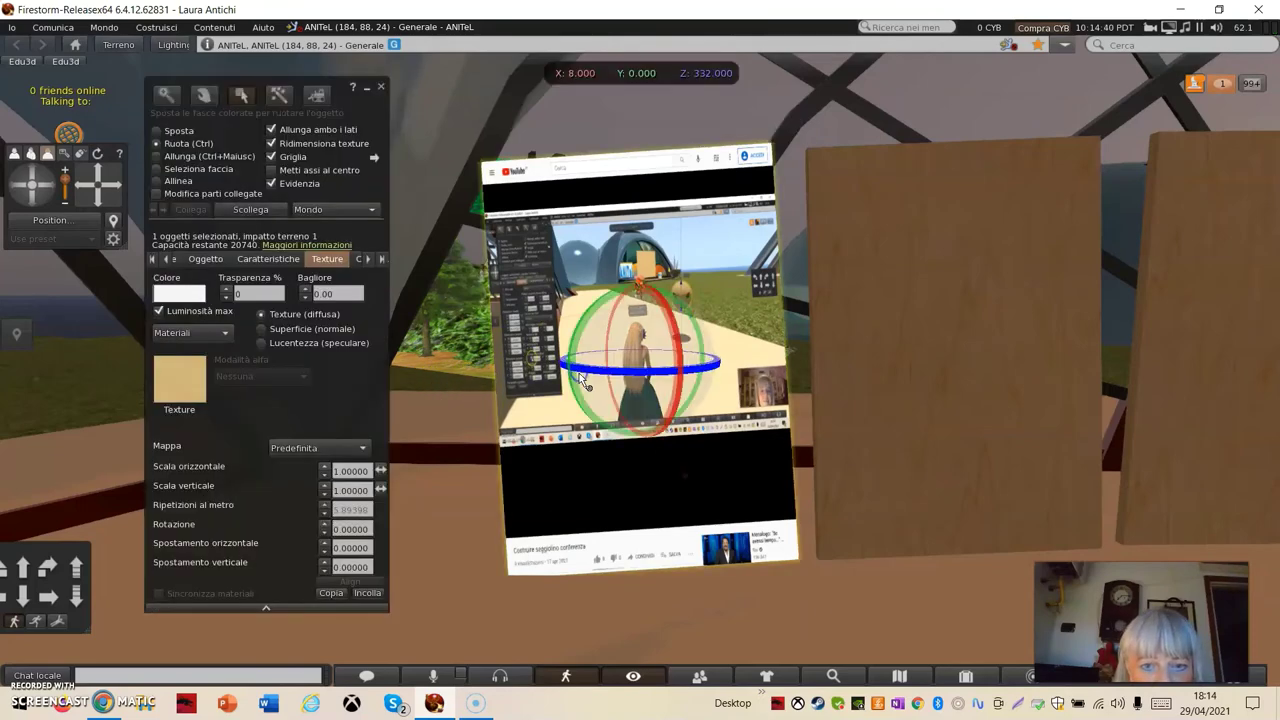
{"action": "left_click_drag", "start_coordinate": [572, 374], "coordinate": [587, 330]}
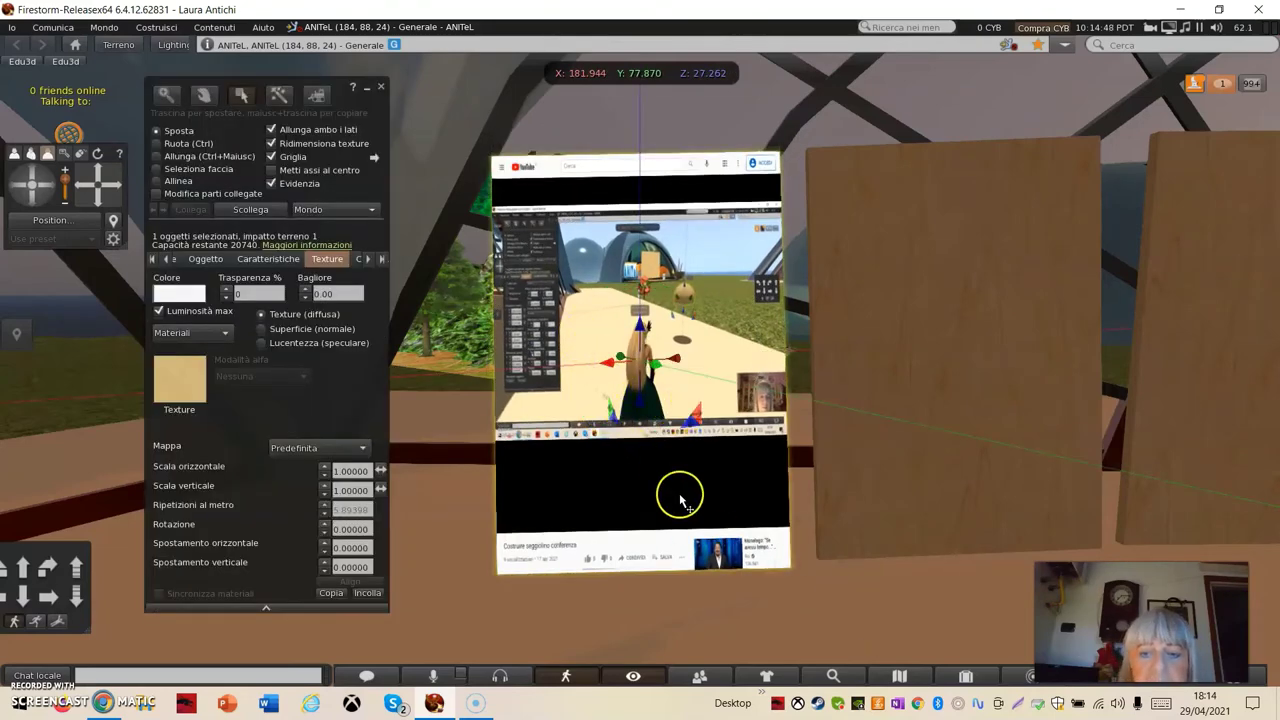
{"action": "left_click", "coordinate": [711, 621]}
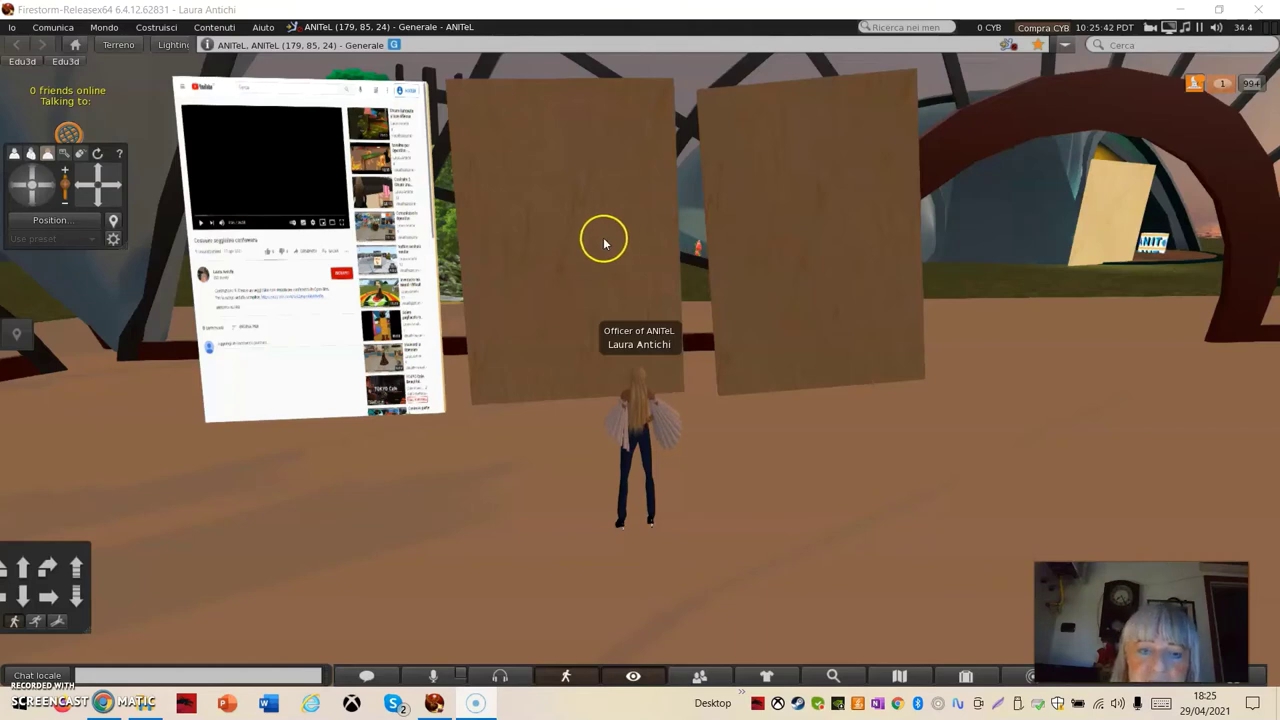
Open the second panel for editing and select only its front face.
{"action": "right_click", "coordinate": [562, 225]}
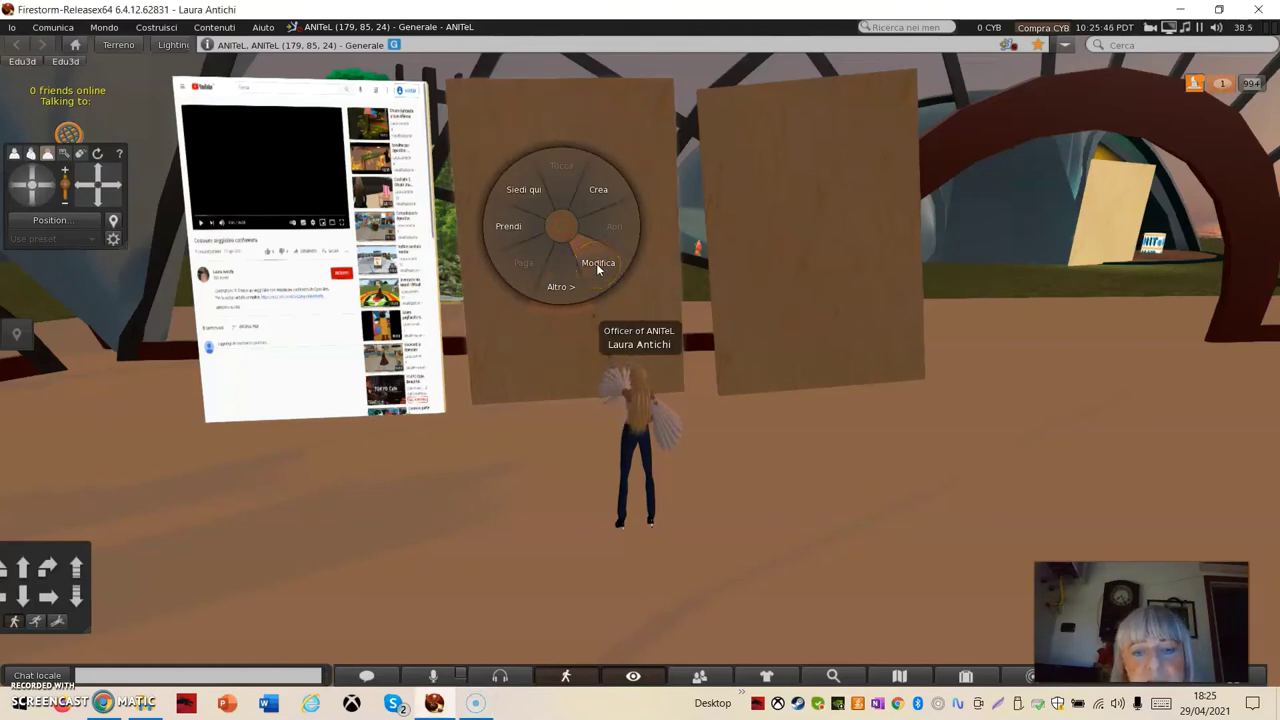
{"action": "left_click", "coordinate": [596, 263]}
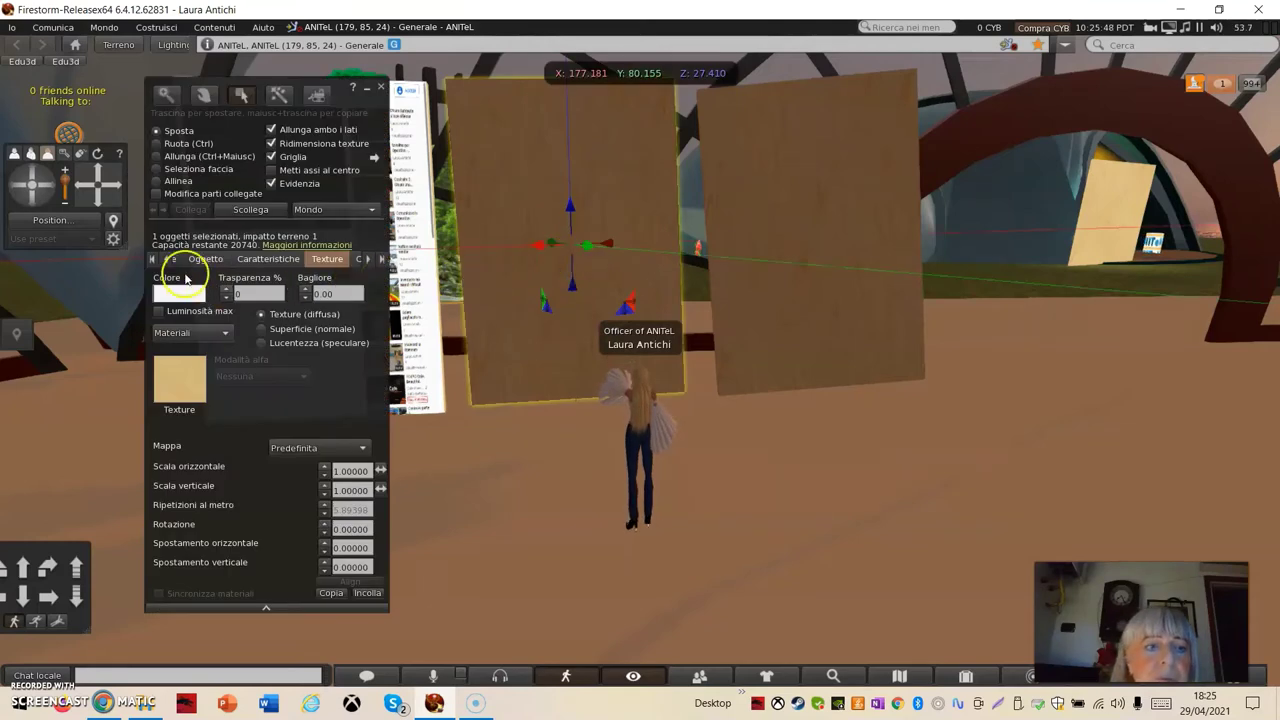
{"action": "left_click", "coordinate": [156, 169]}
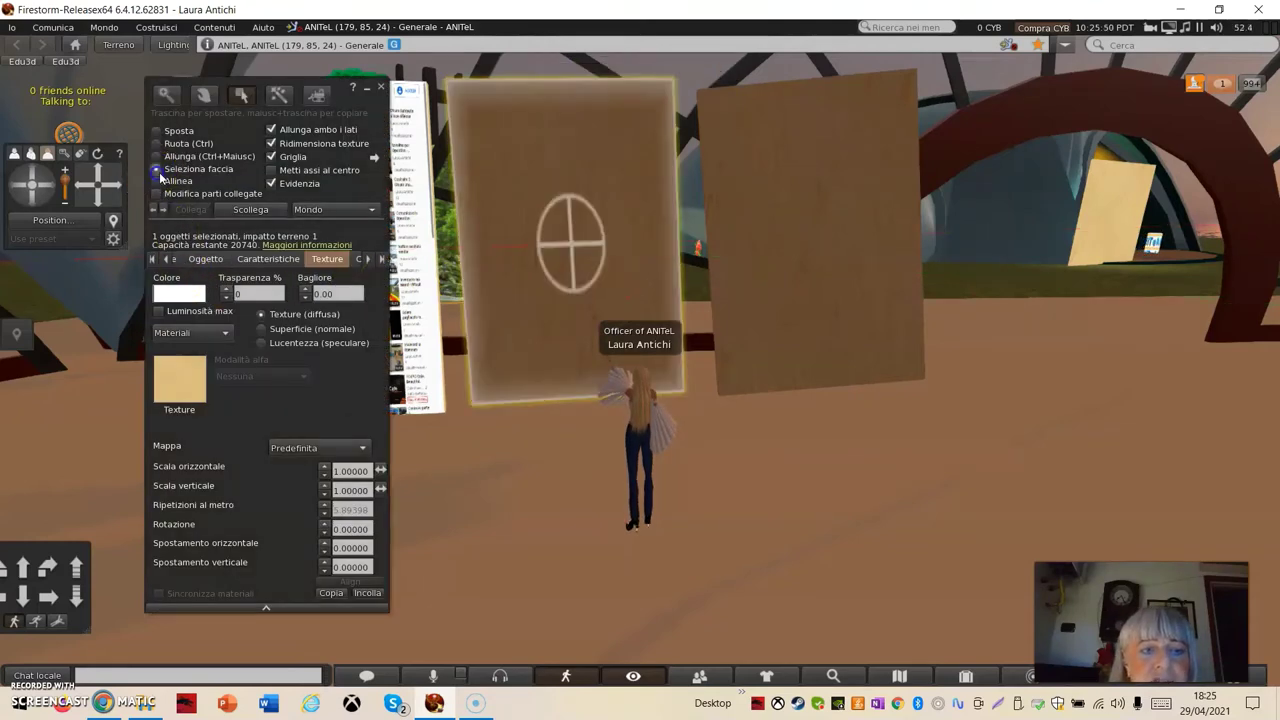
{"action": "left_click", "coordinate": [589, 242]}
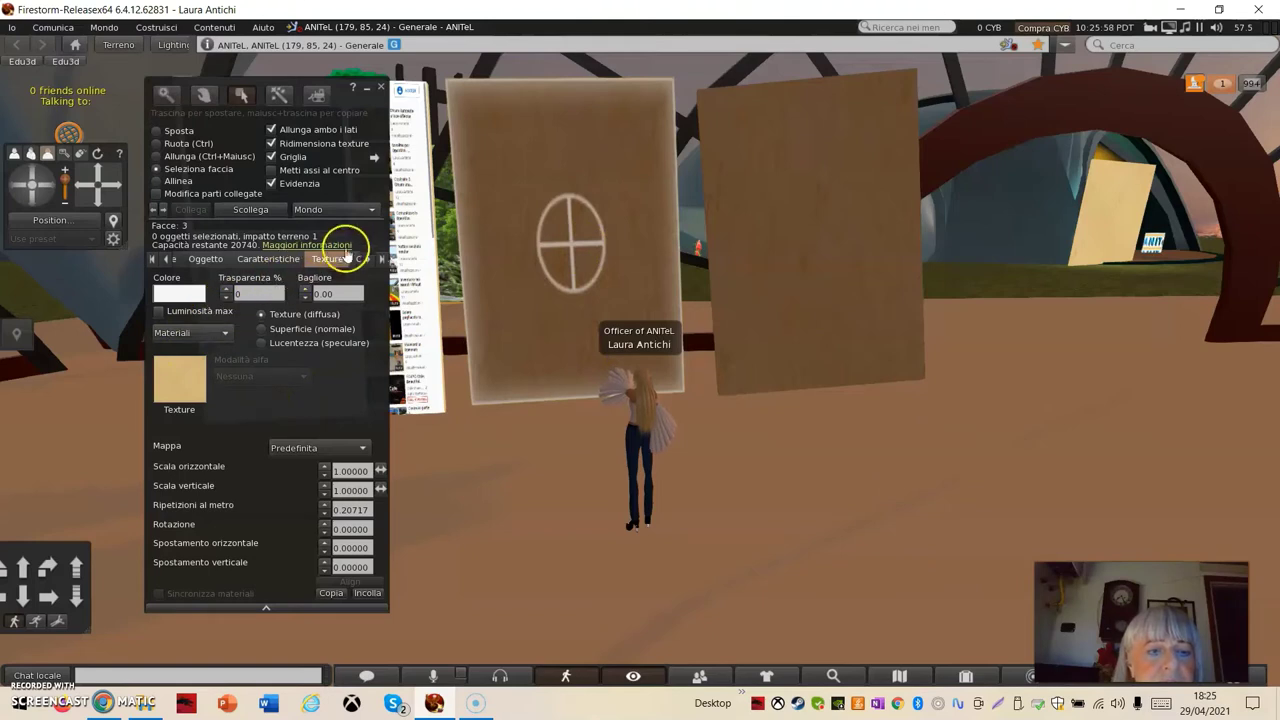
Enable maximum brightness on the second panel's front face and switch its texture type from materials to Media.
{"action": "left_click", "coordinate": [227, 334]}
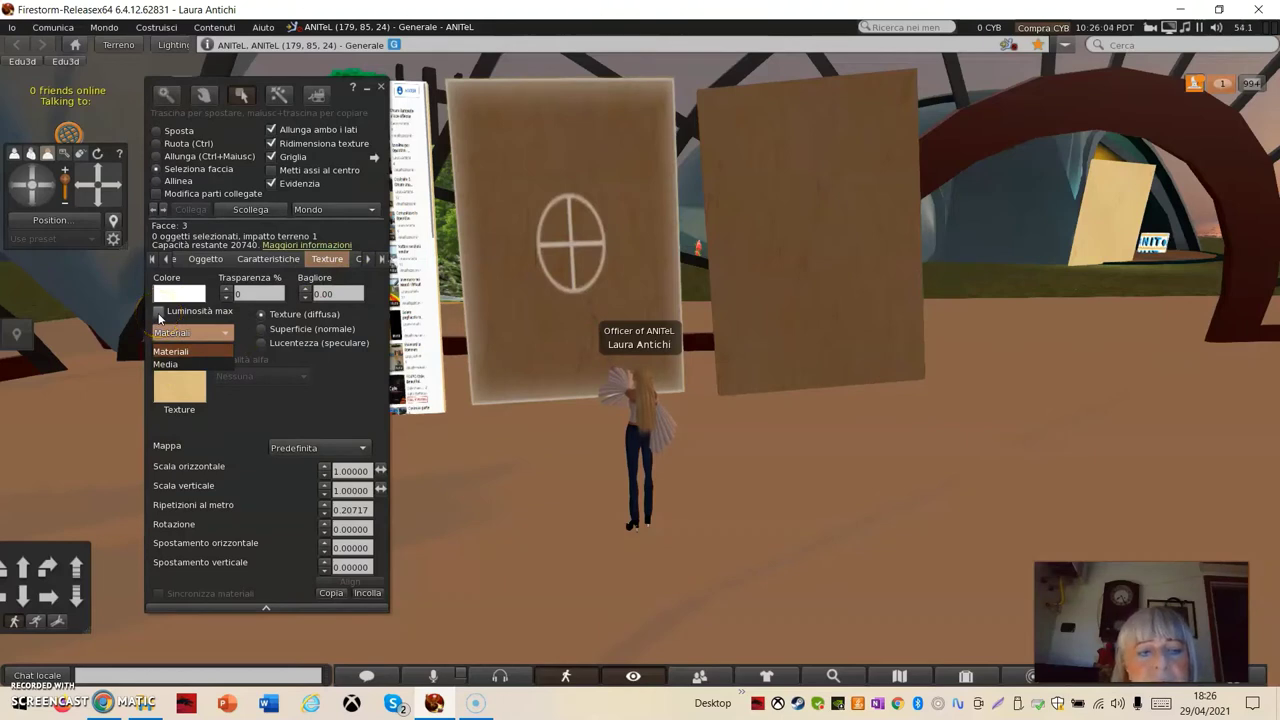
{"action": "left_click", "coordinate": [159, 312]}
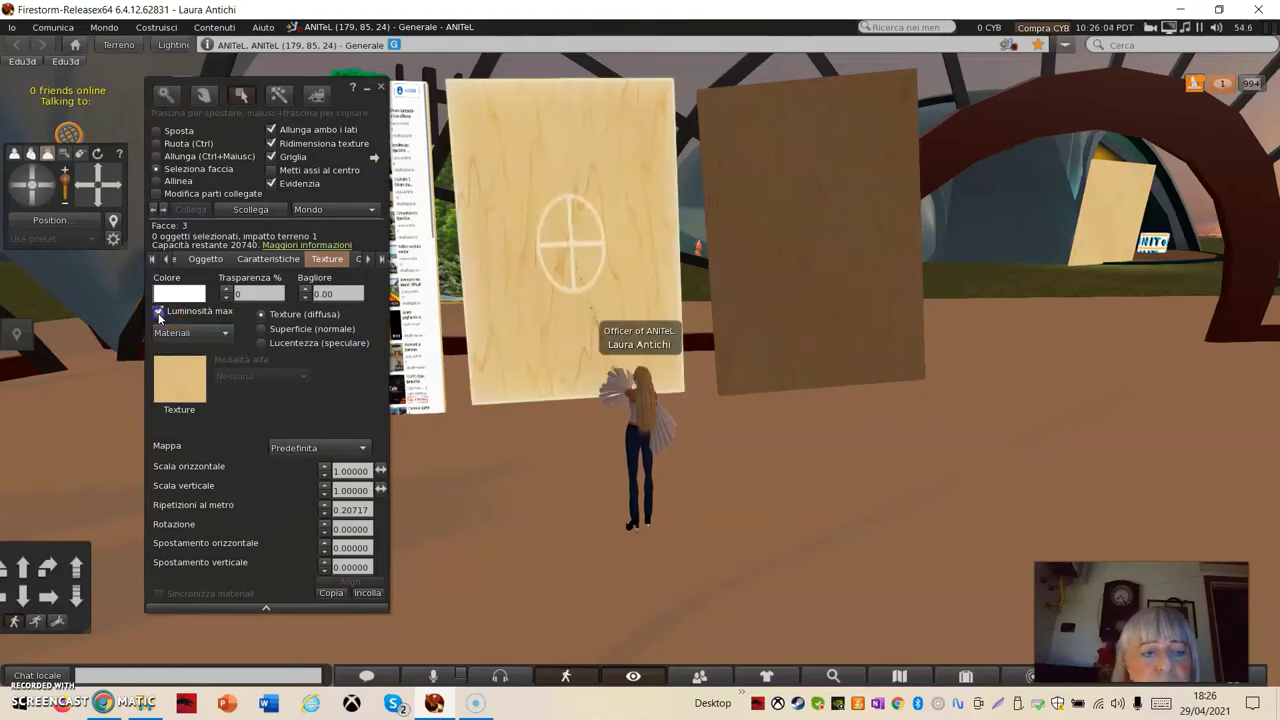
{"action": "left_click", "coordinate": [227, 334]}
{"action": "left_click", "coordinate": [170, 364]}
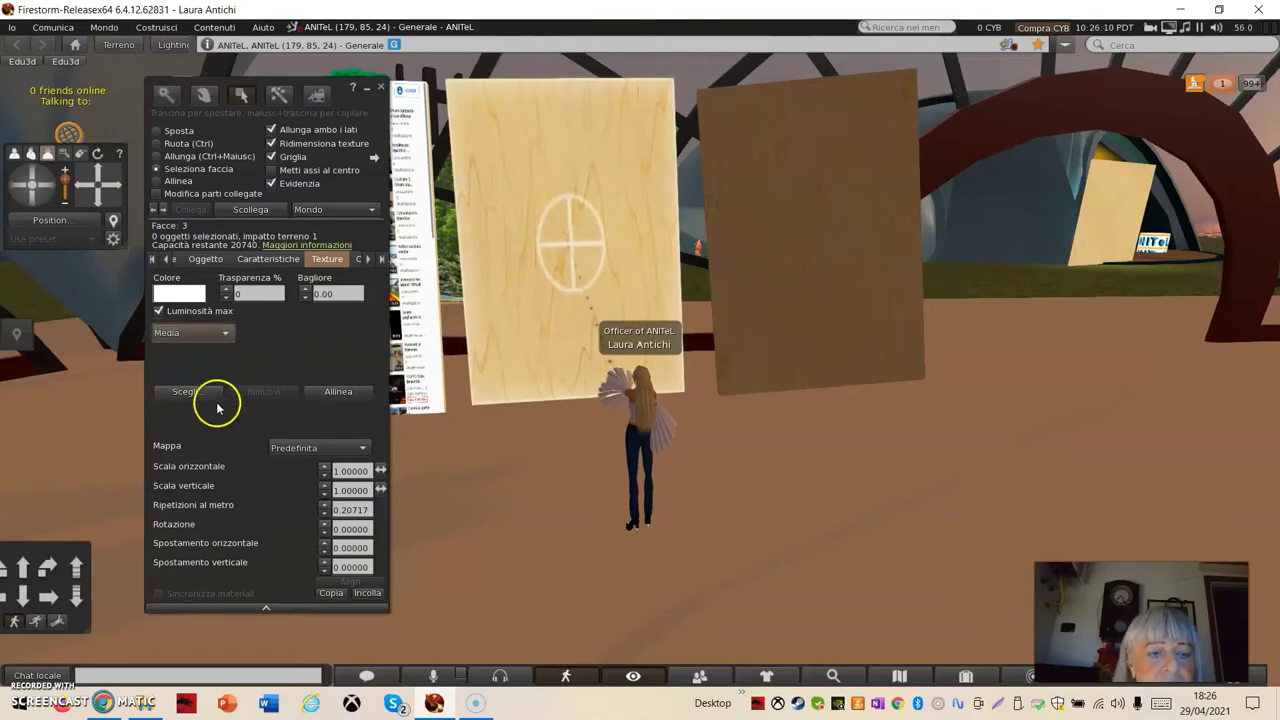
{"action": "left_click", "coordinate": [186, 391]}
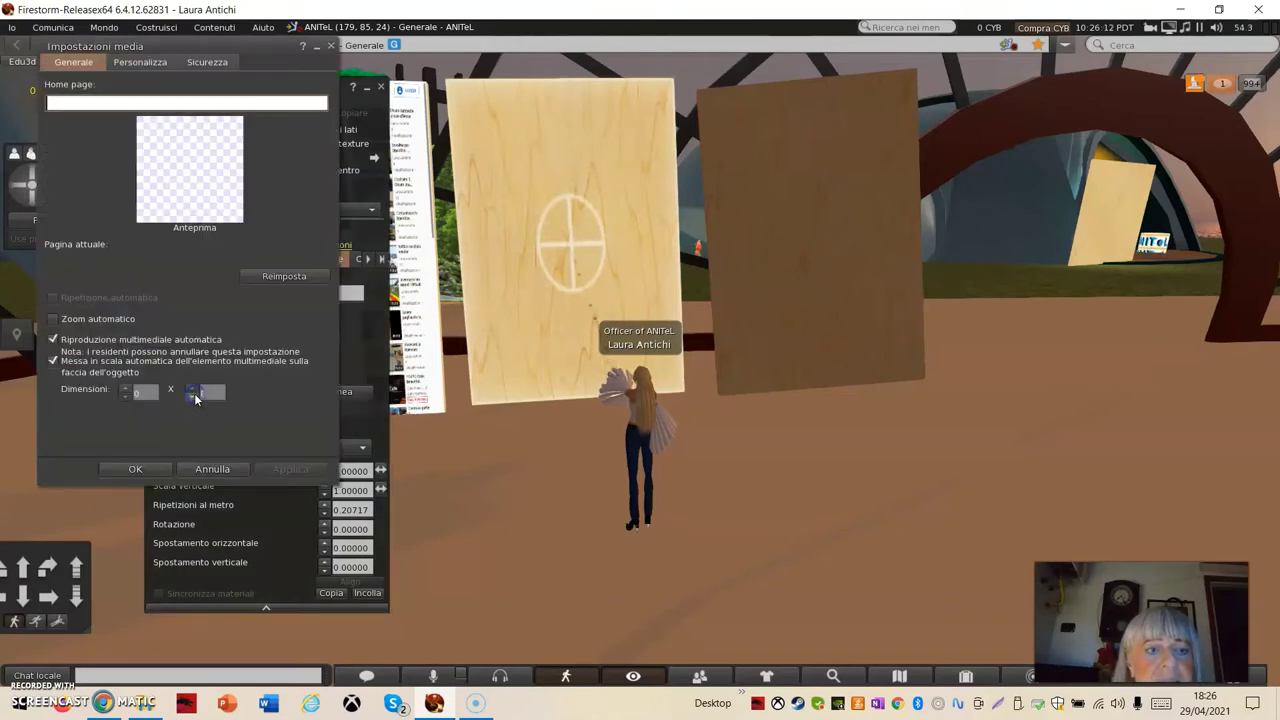
{"action": "left_click", "coordinate": [85, 106]}
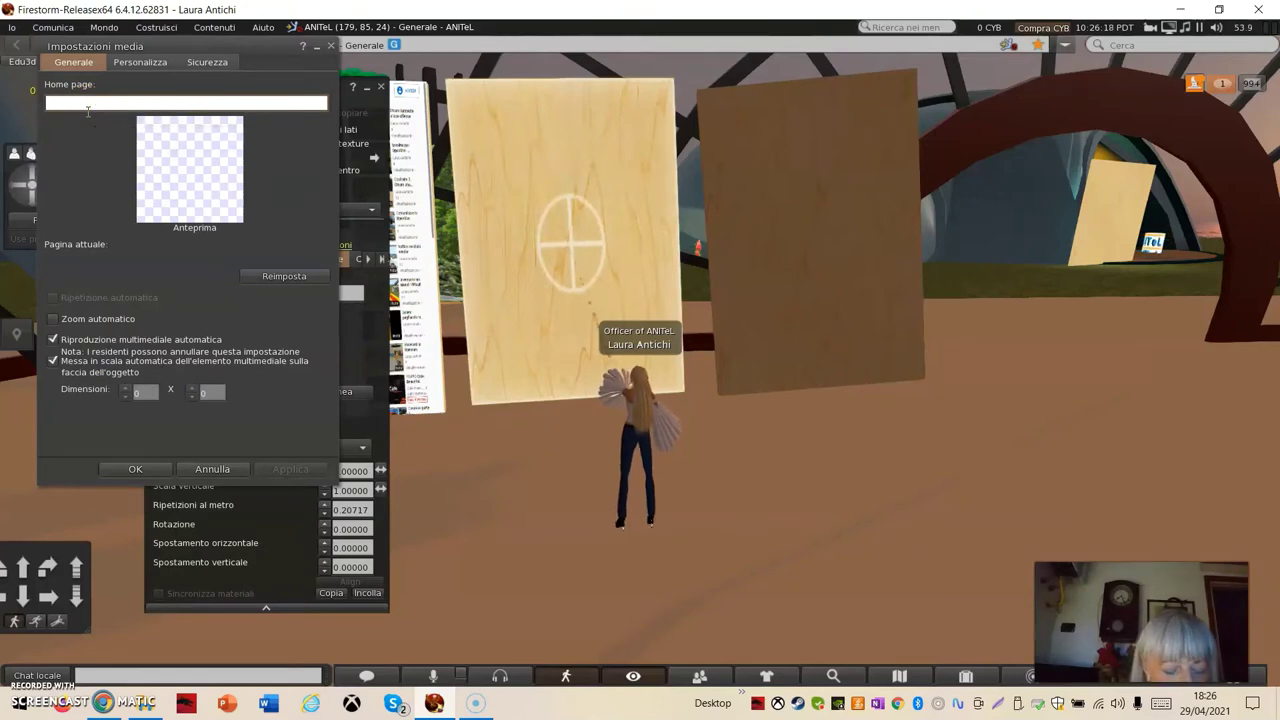
{"action": "type", "text": "http://www.chersi.it/"}
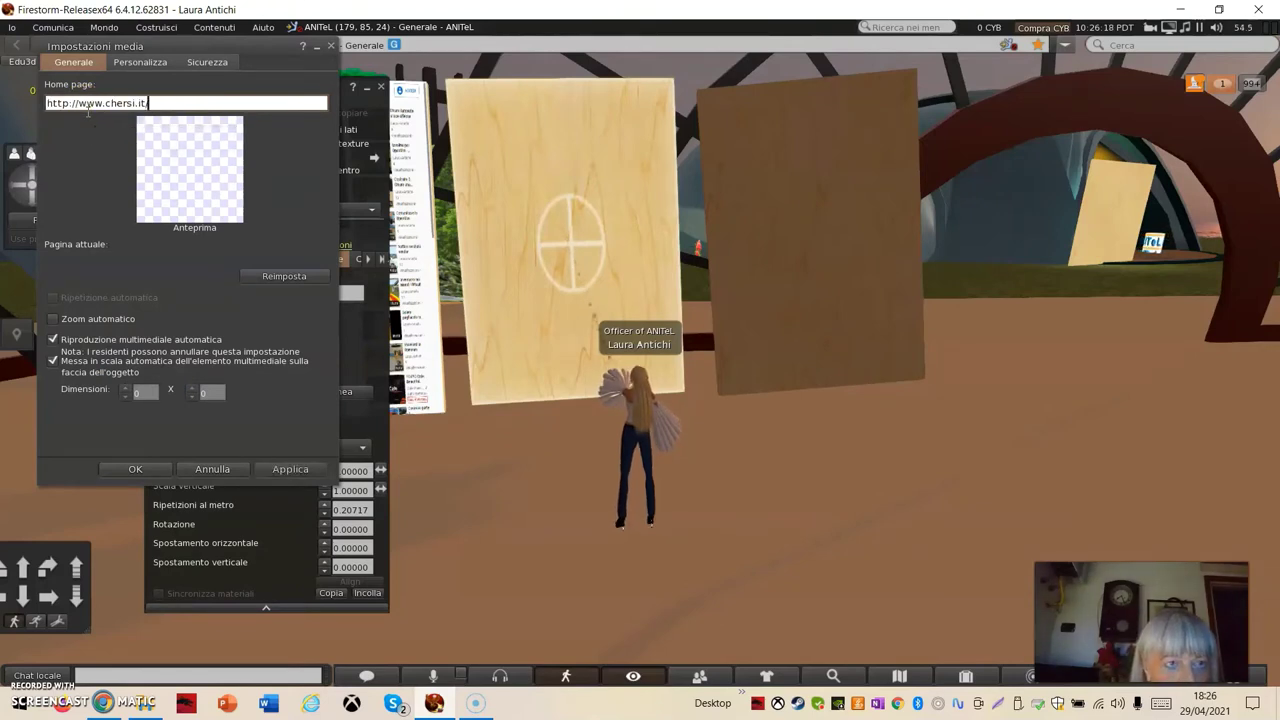
{"action": "left_click", "coordinate": [54, 322]}
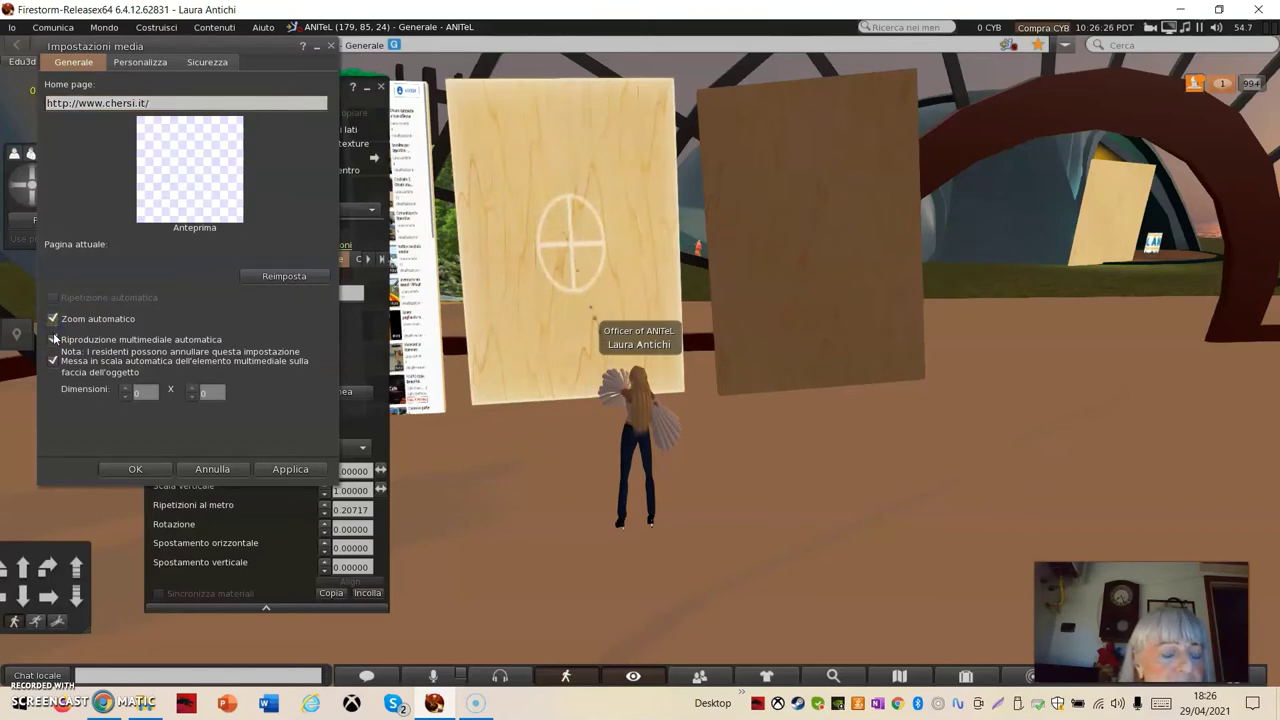
{"action": "left_click", "coordinate": [54, 340]}
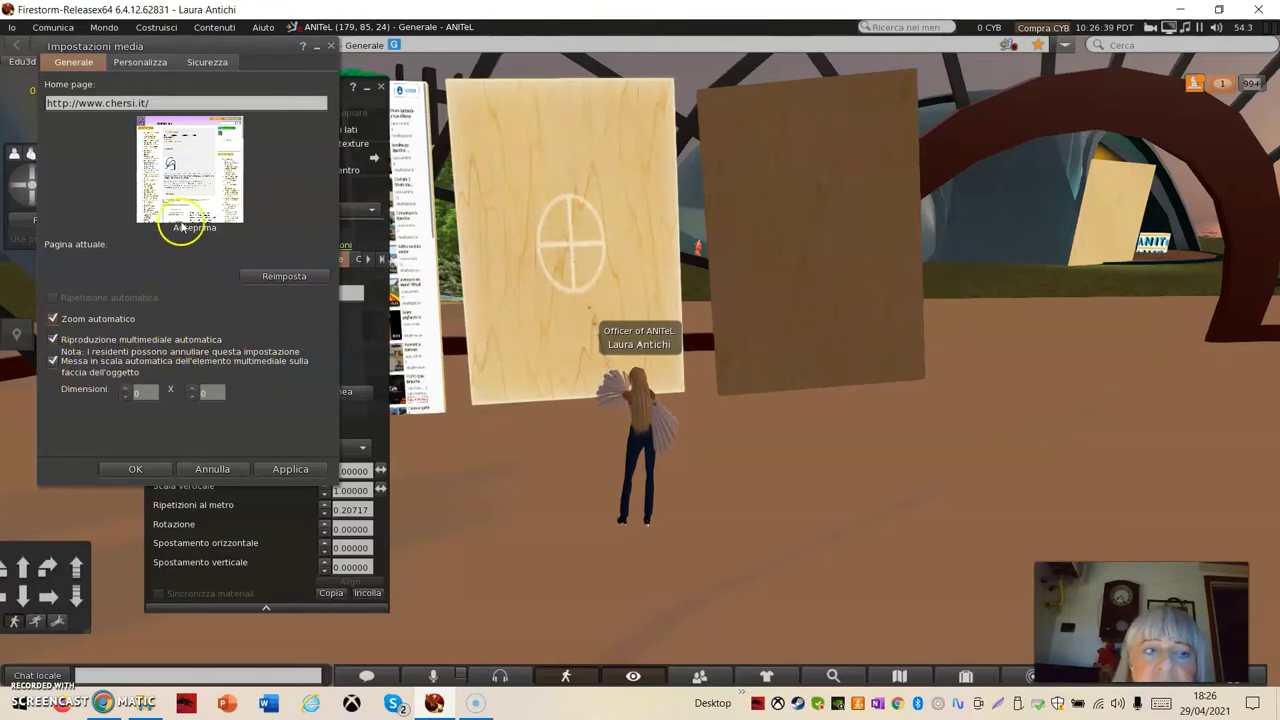
Allow the face's media access only to specified URL patterns, apply the media settings, and close the build window.
{"action": "left_click", "coordinate": [140, 62]}
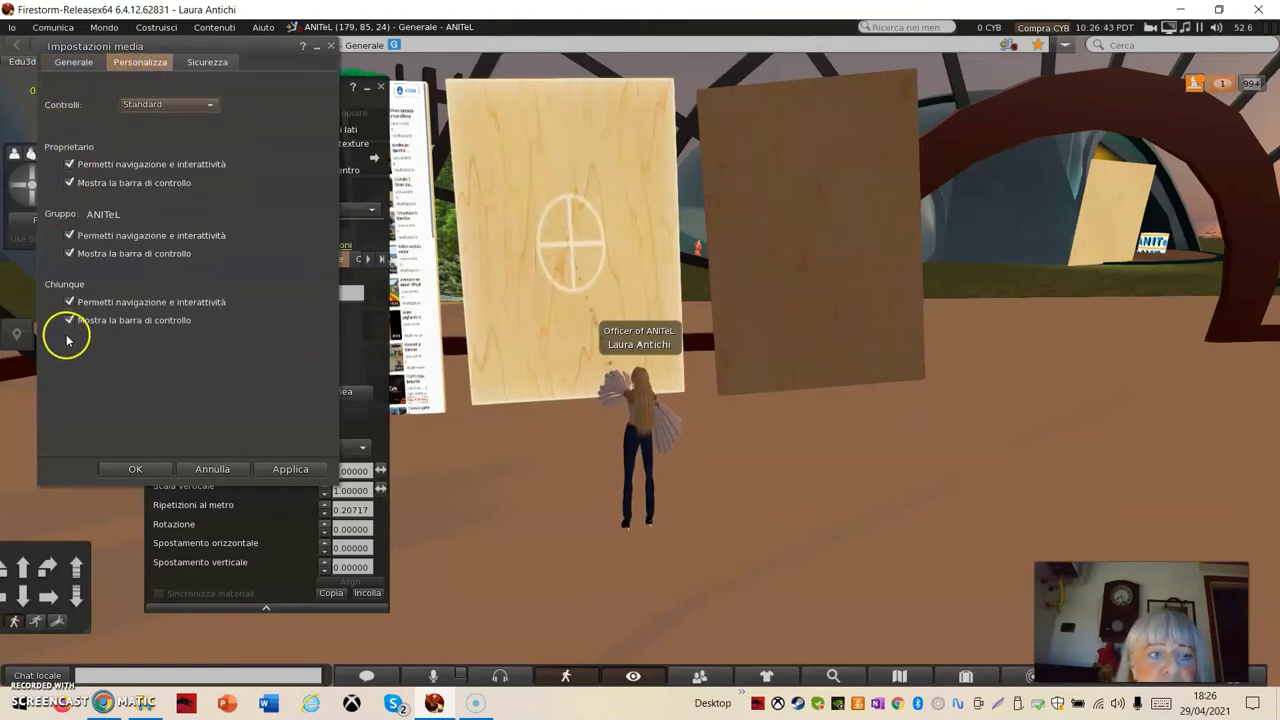
{"action": "left_click", "coordinate": [210, 62]}
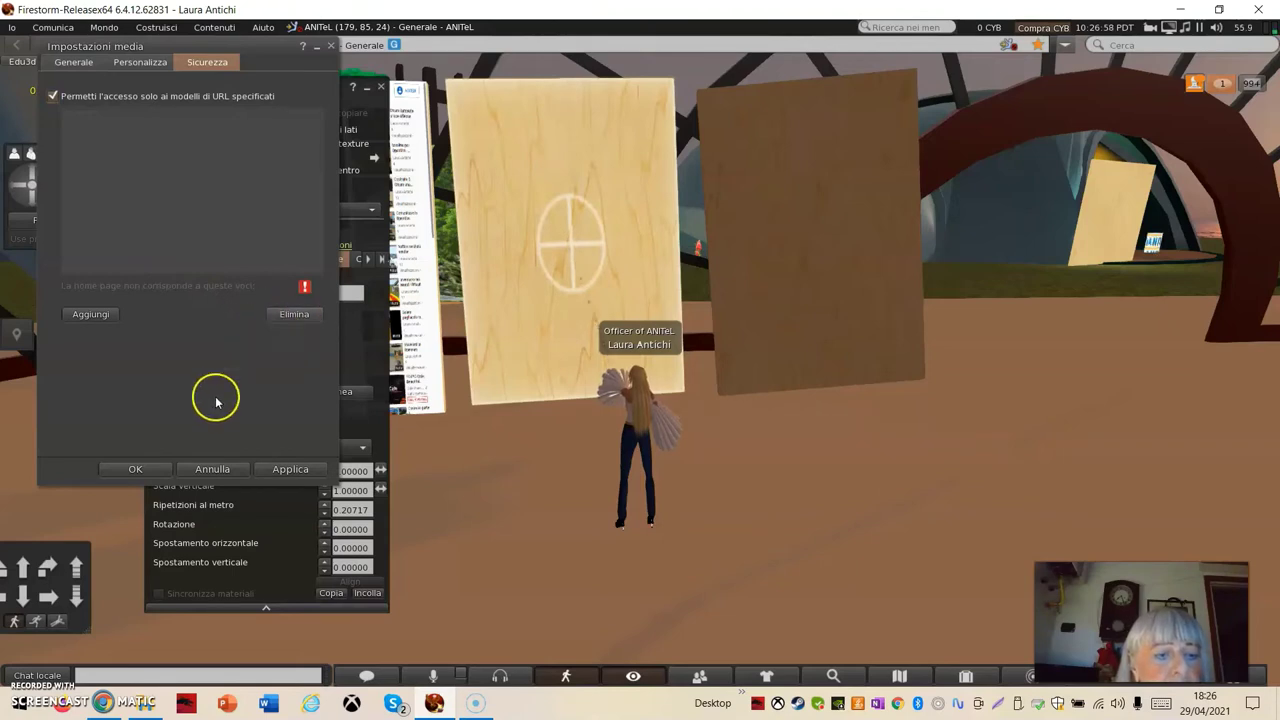
{"action": "left_click", "coordinate": [291, 470]}
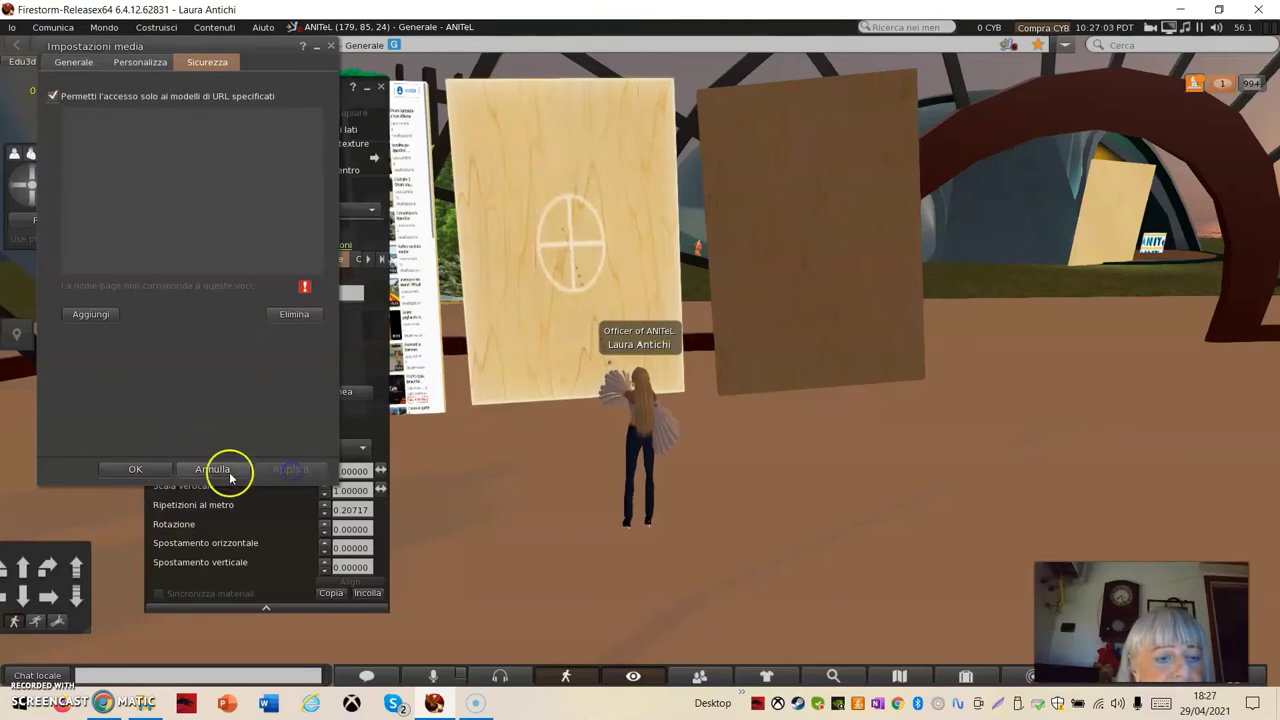
{"action": "left_click", "coordinate": [136, 470]}
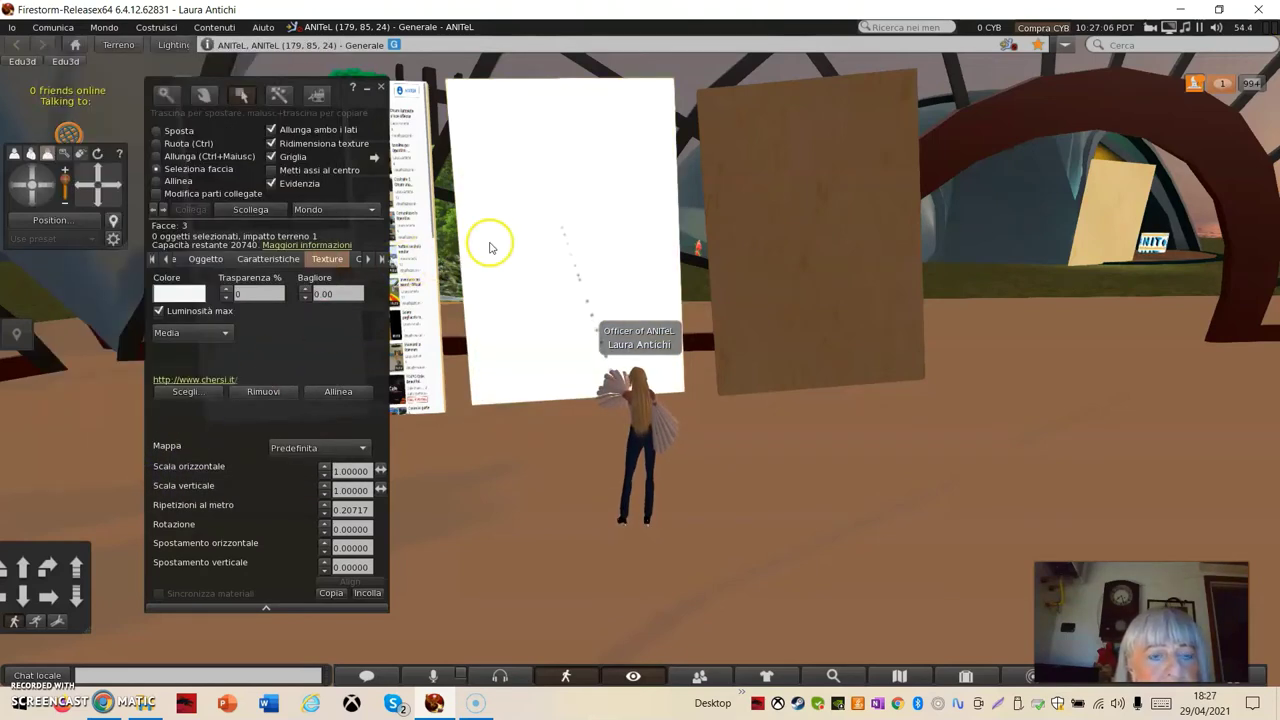
{"action": "left_click", "coordinate": [383, 88]}
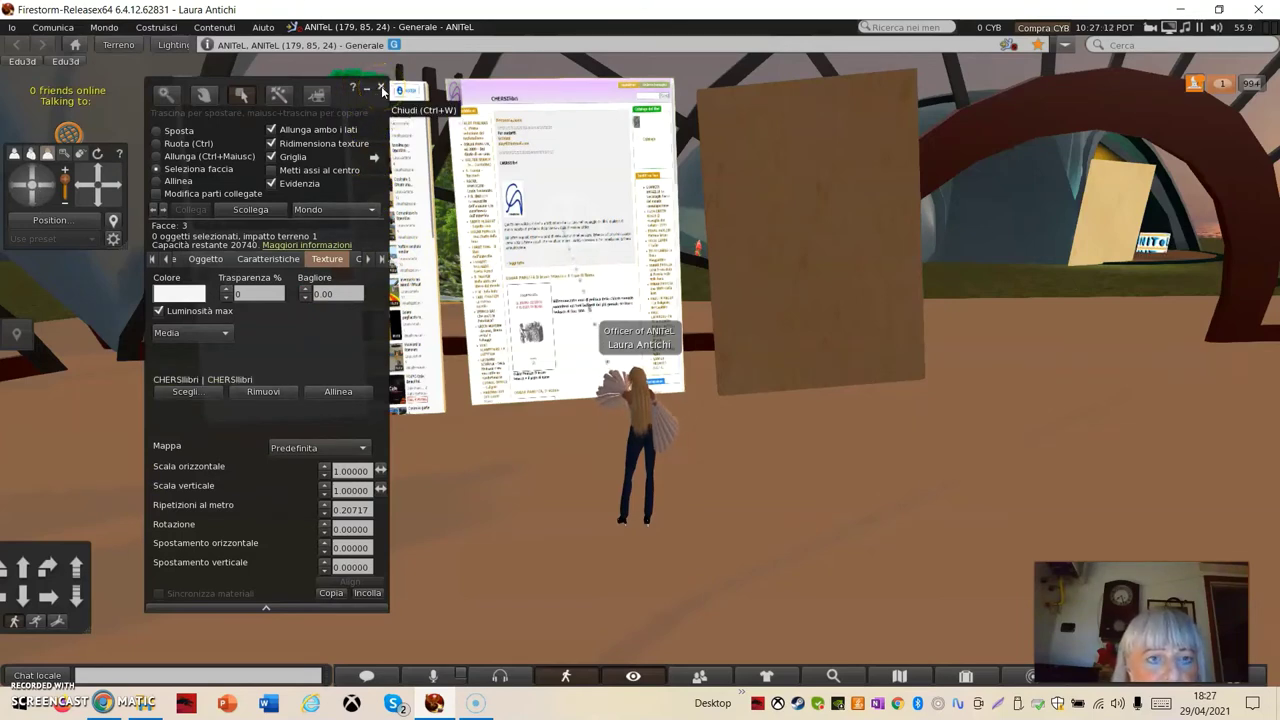
Zoom in on the second panel's web page and view the Fredy Perlman and P.B. Shelley book pages.
{"action": "left_click", "coordinate": [565, 254]}
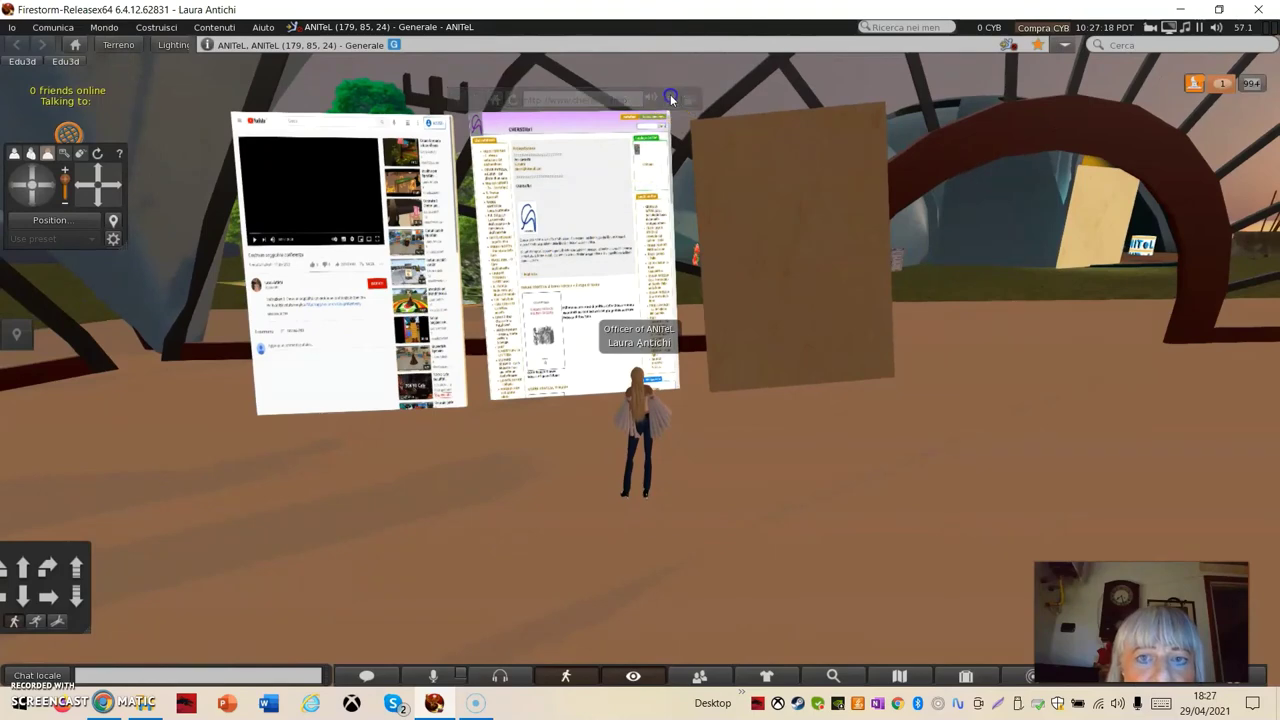
{"action": "left_click", "coordinate": [665, 118]}
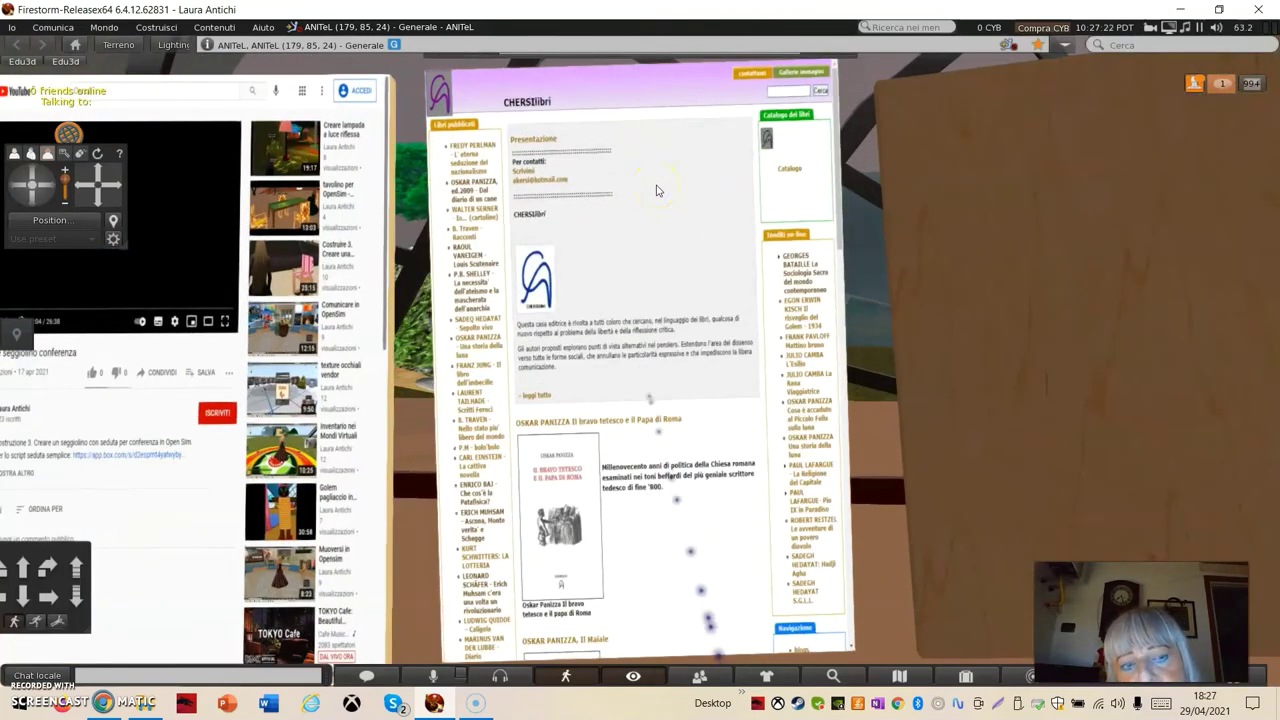
{"action": "left_click", "coordinate": [471, 165]}
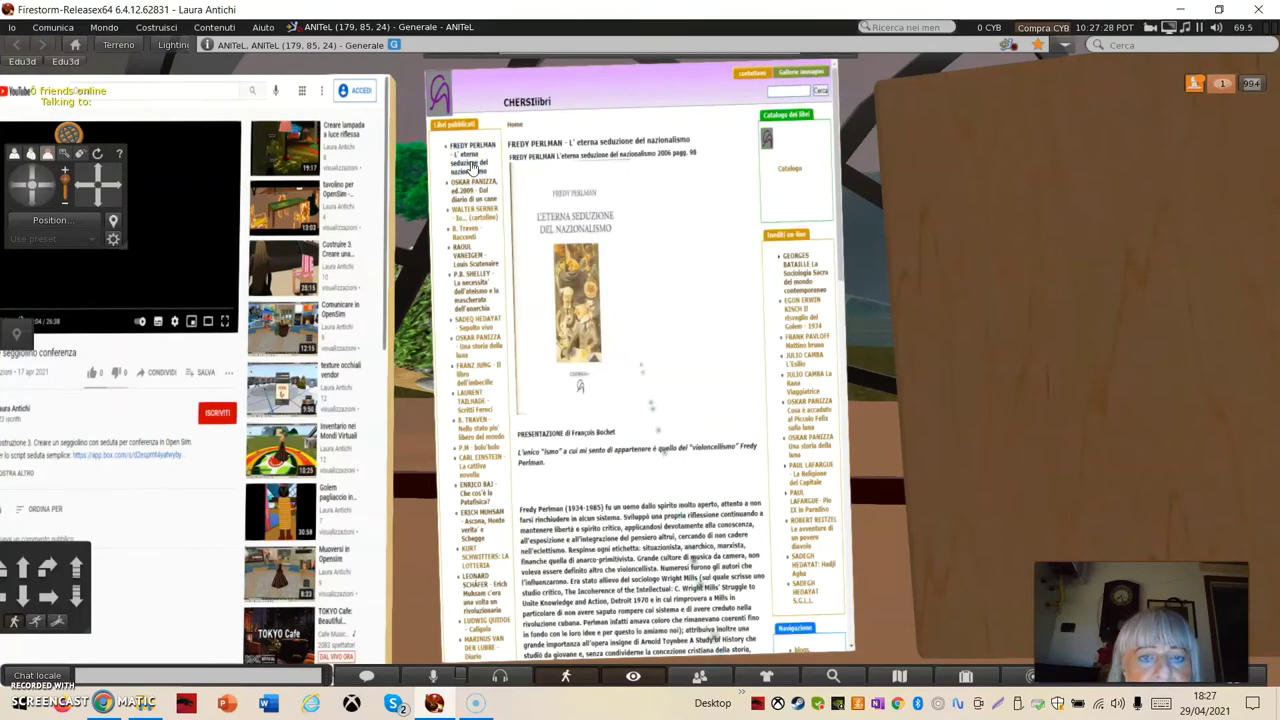
{"action": "left_click", "coordinate": [471, 297]}
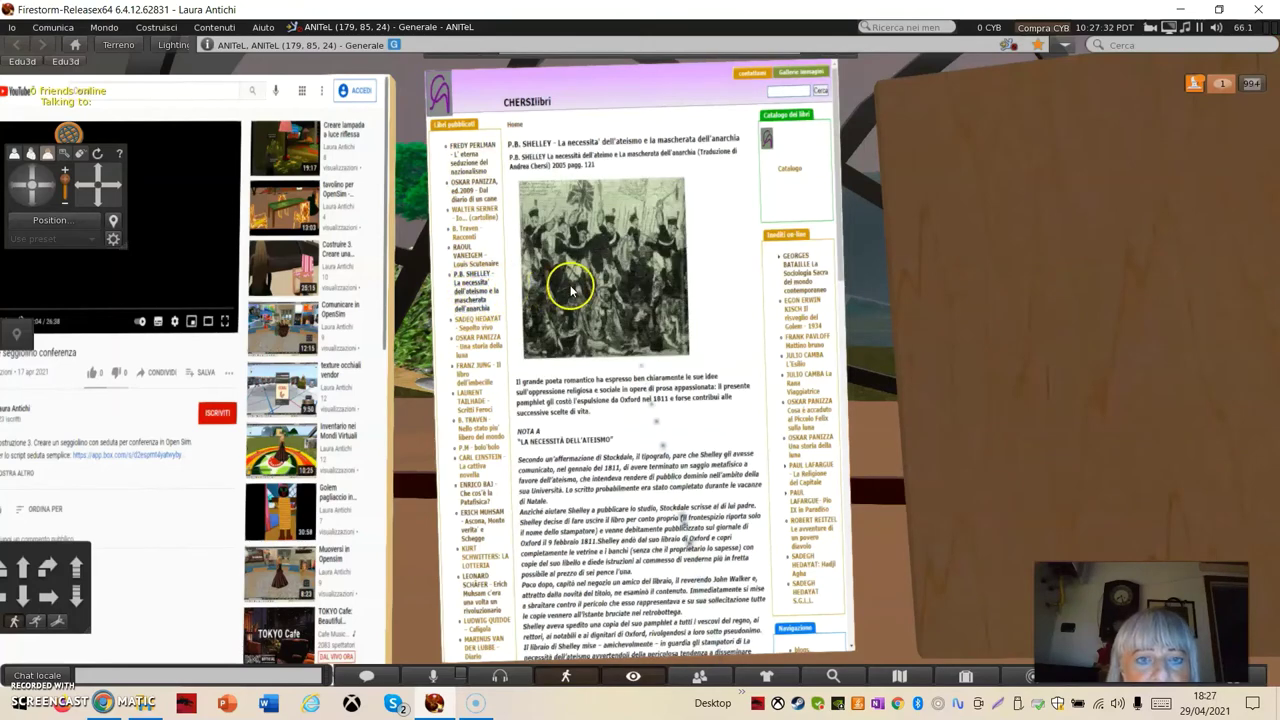
{"action": "left_click", "coordinate": [857, 337]}
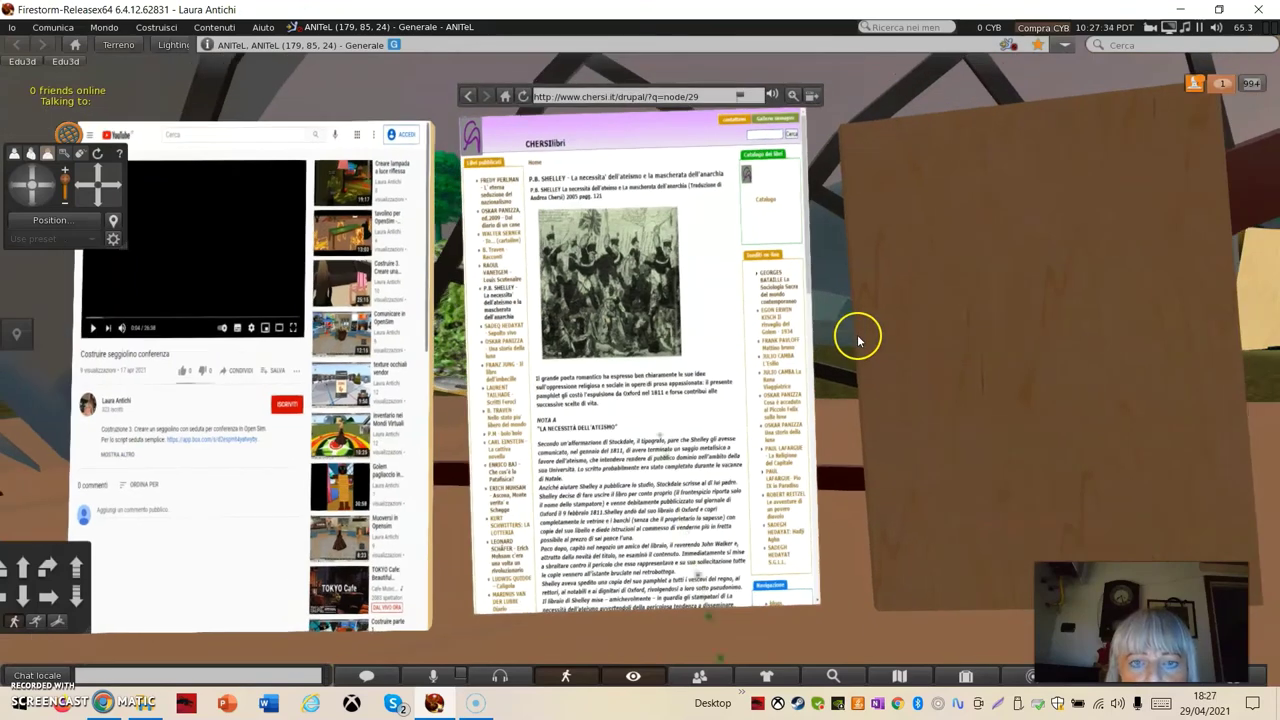
View the Georges Bataille page on the second panel's website and return to the site's home page.
{"action": "left_click", "coordinate": [773, 290]}
{"action": "left_click", "coordinate": [499, 229]}
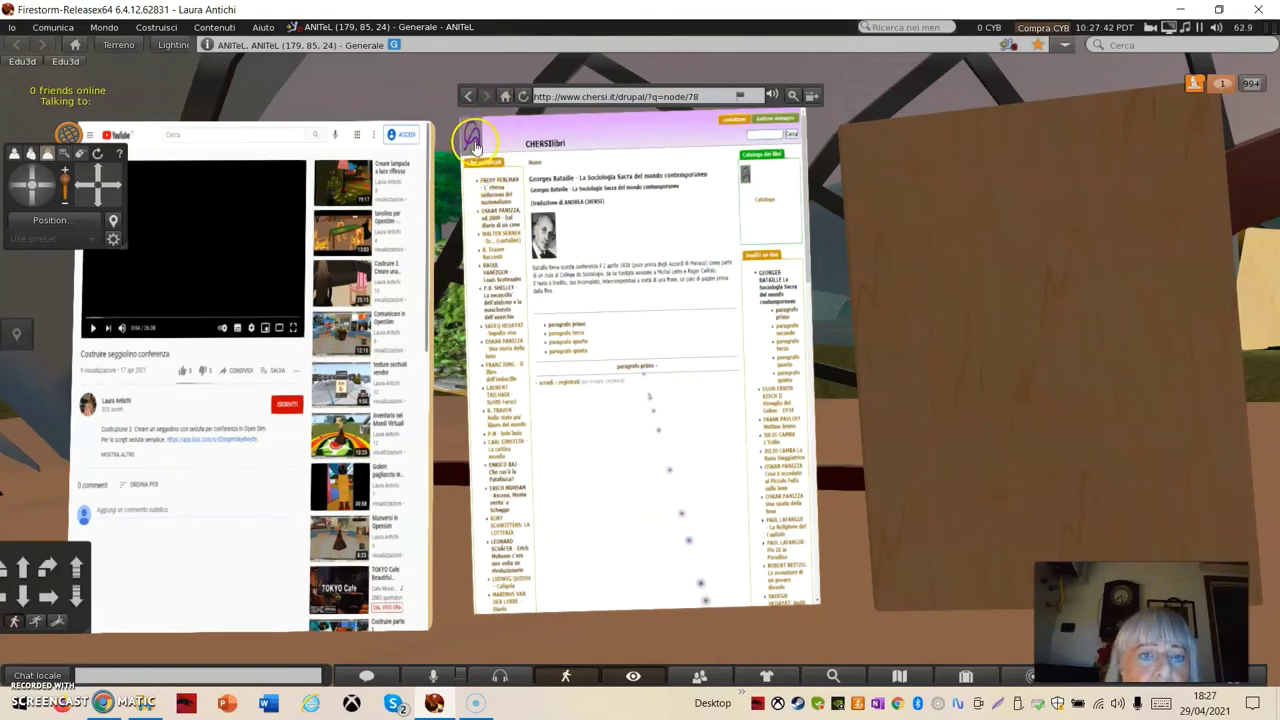
{"action": "left_click", "coordinate": [474, 138]}
{"action": "left_click", "coordinate": [505, 96]}
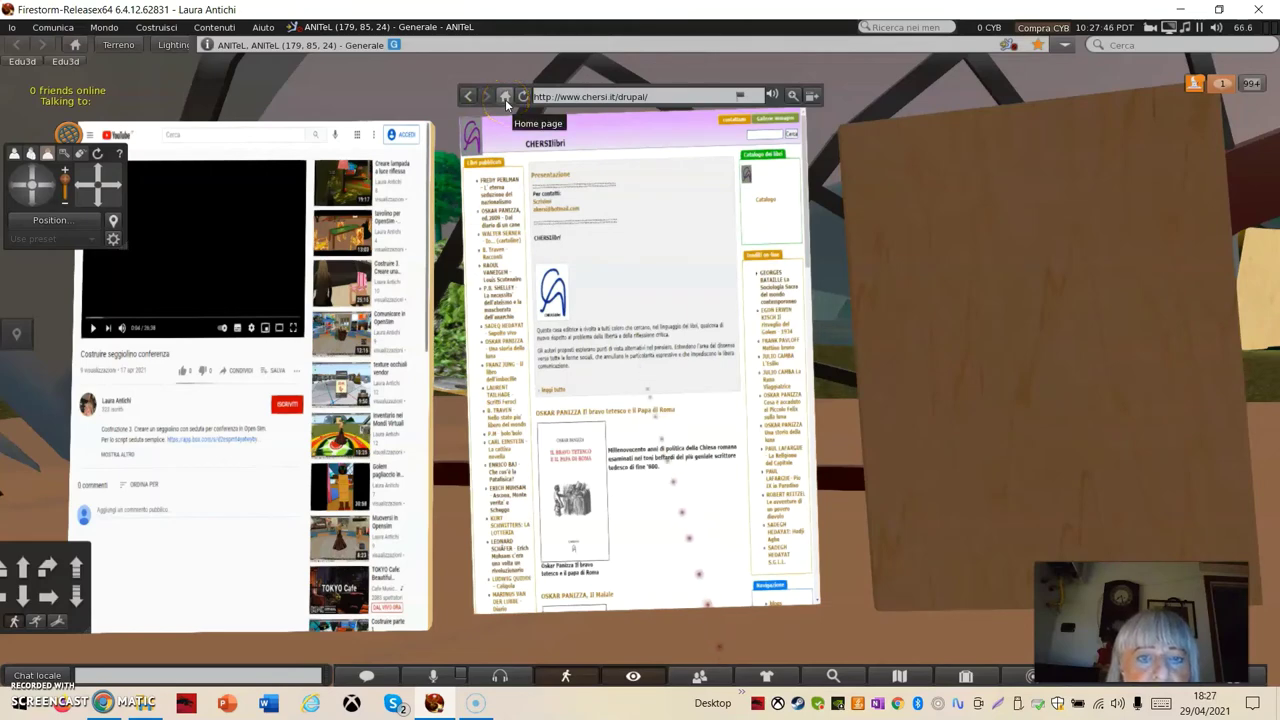
{"action": "left_click", "coordinate": [537, 131]}
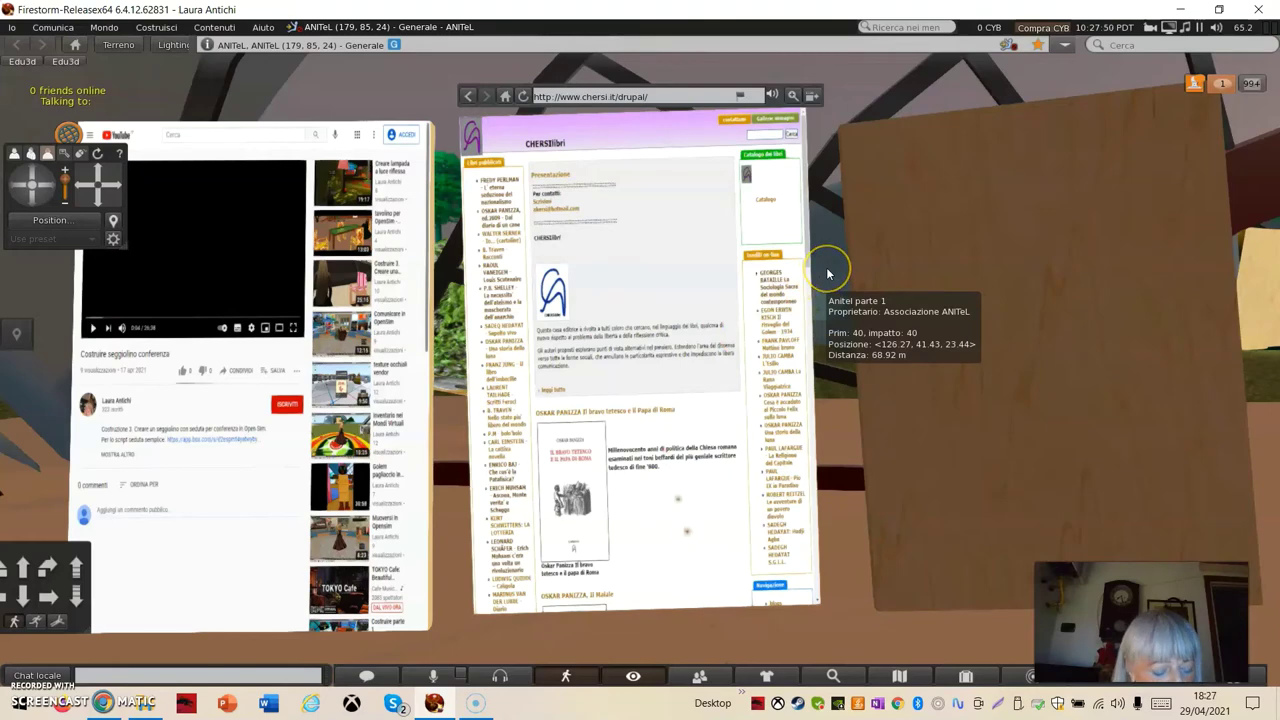
{"action": "left_click", "coordinate": [760, 230]}
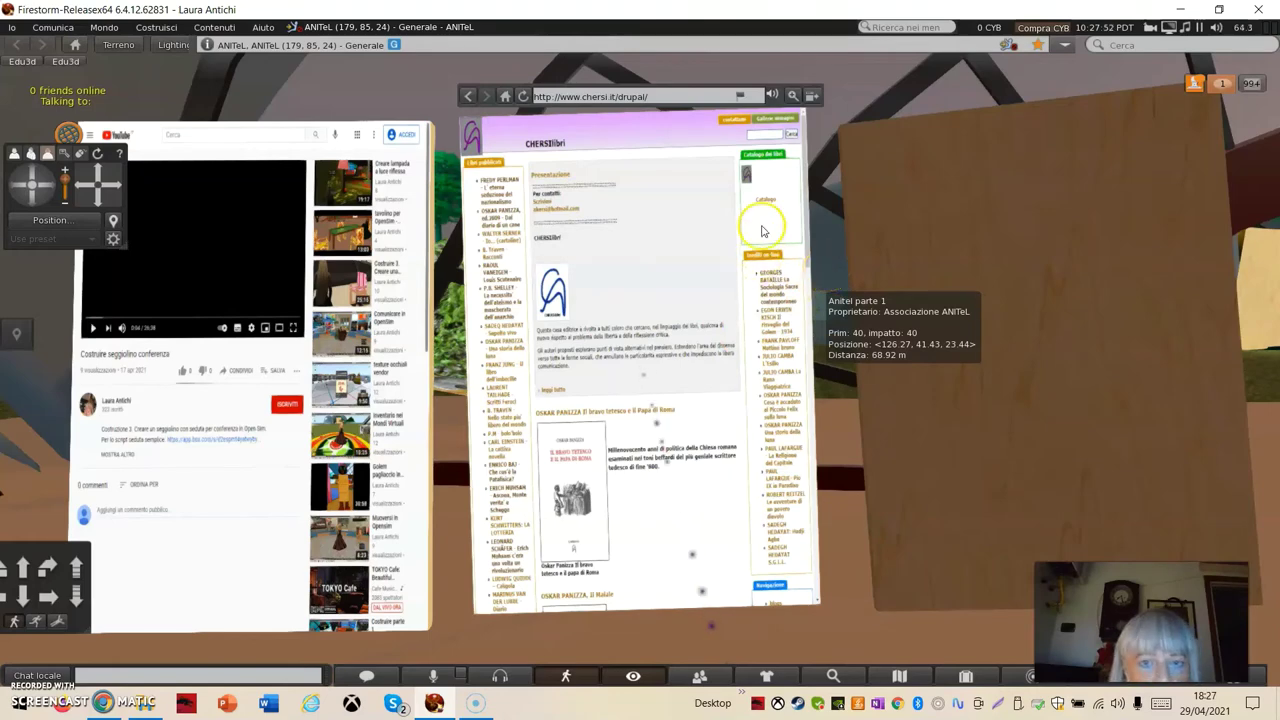
{"action": "left_click", "coordinate": [702, 86]}
Rotate the second panel to straighten its tilted orientation and close the build window.
{"action": "right_click", "coordinate": [621, 235]}
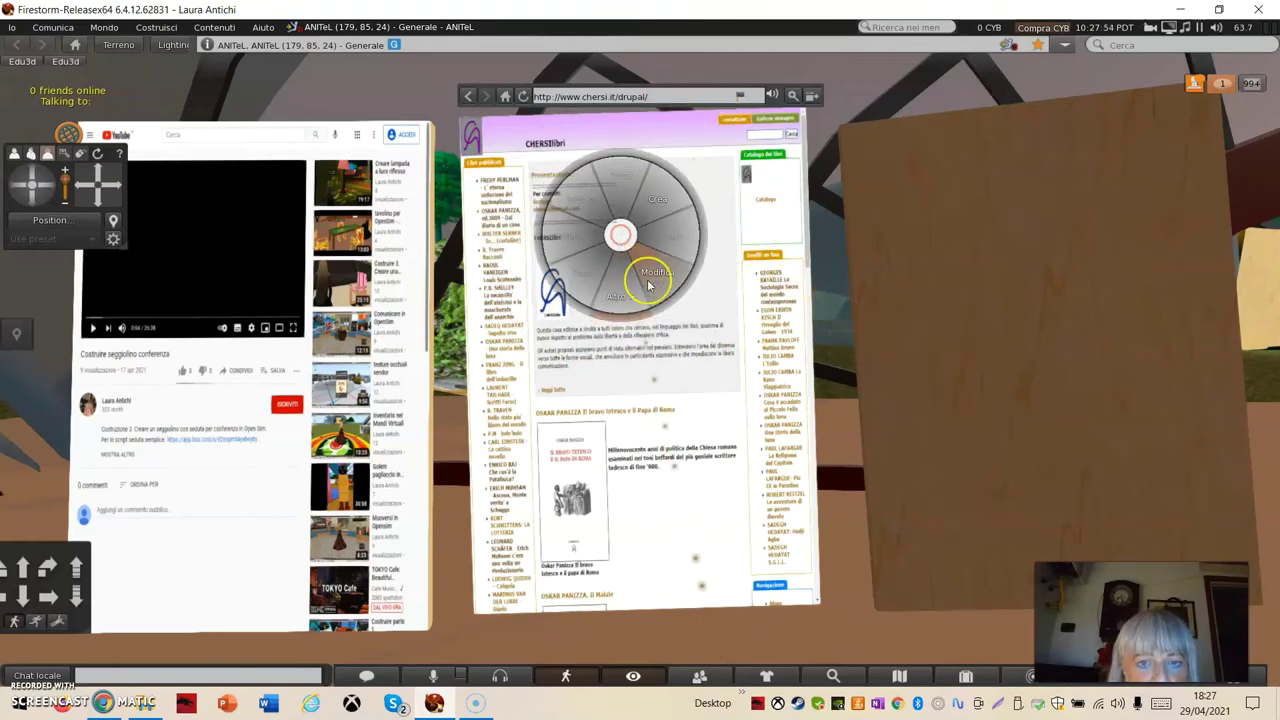
{"action": "left_click", "coordinate": [668, 273]}
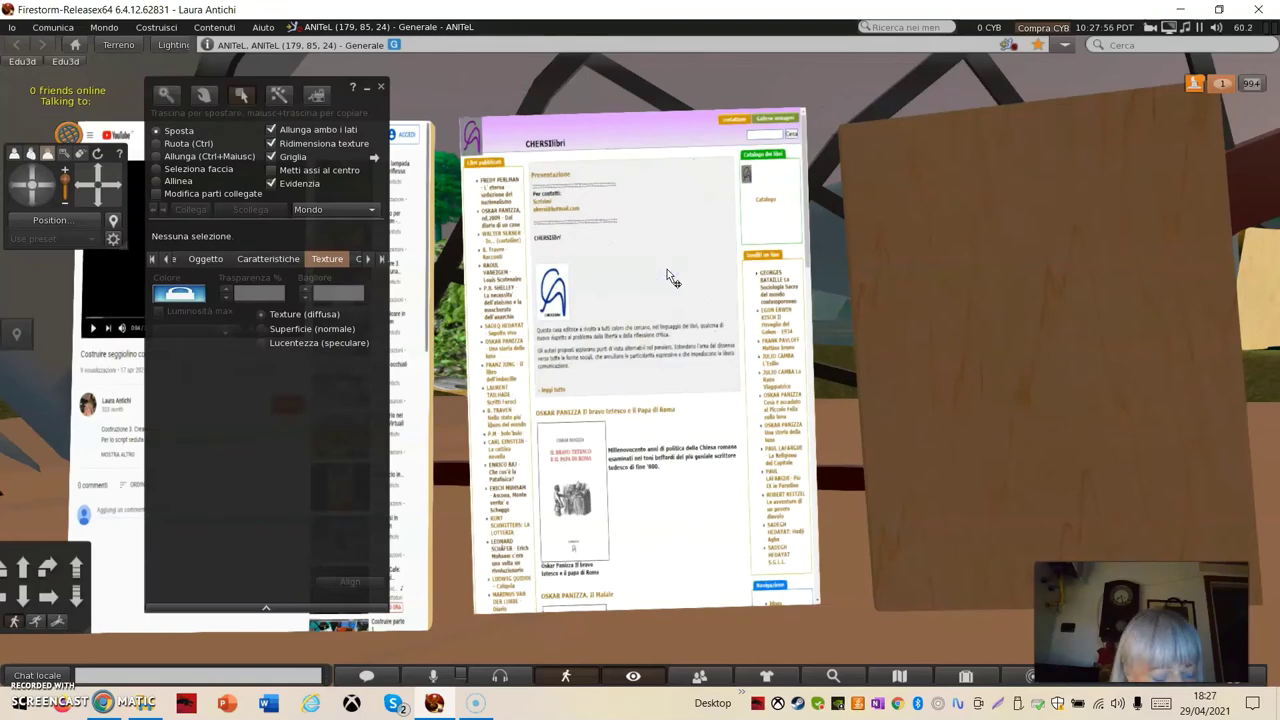
{"action": "left_click", "coordinate": [611, 281]}
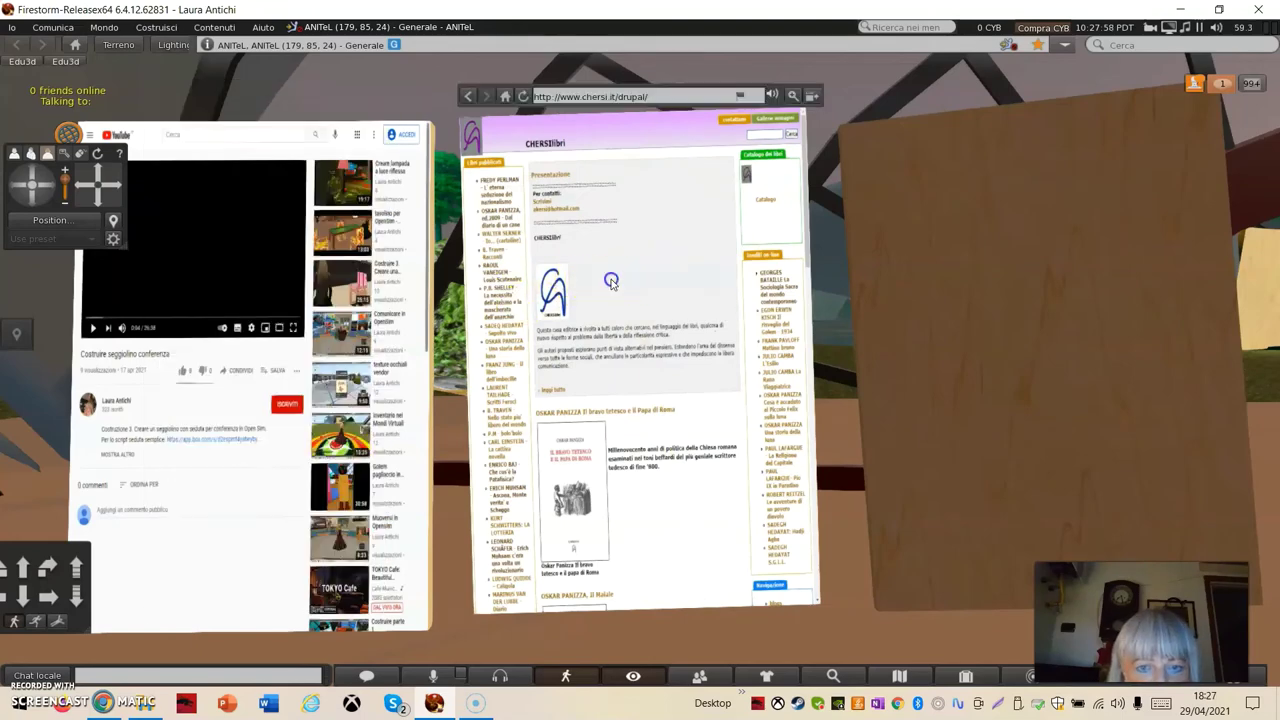
{"action": "key", "text": "ctrl+3"}
{"action": "left_click", "coordinate": [588, 313]}
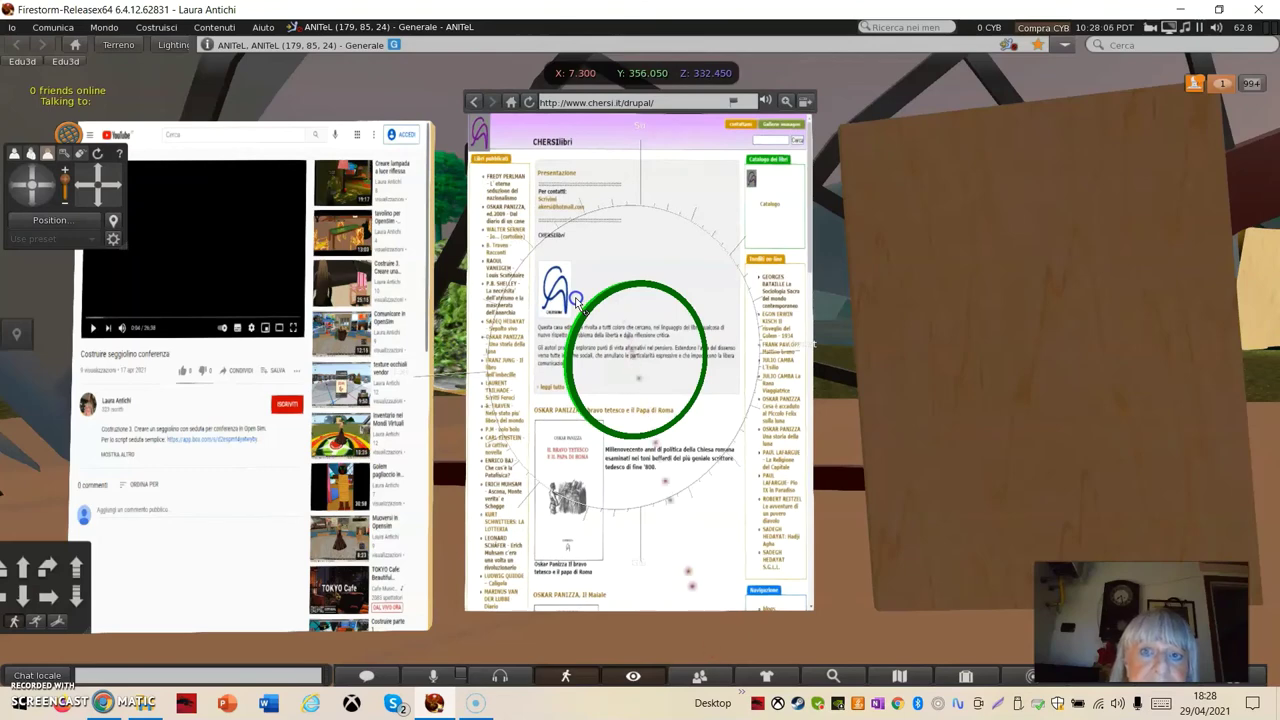
{"action": "left_click", "coordinate": [577, 305]}
{"action": "left_click", "coordinate": [568, 458]}
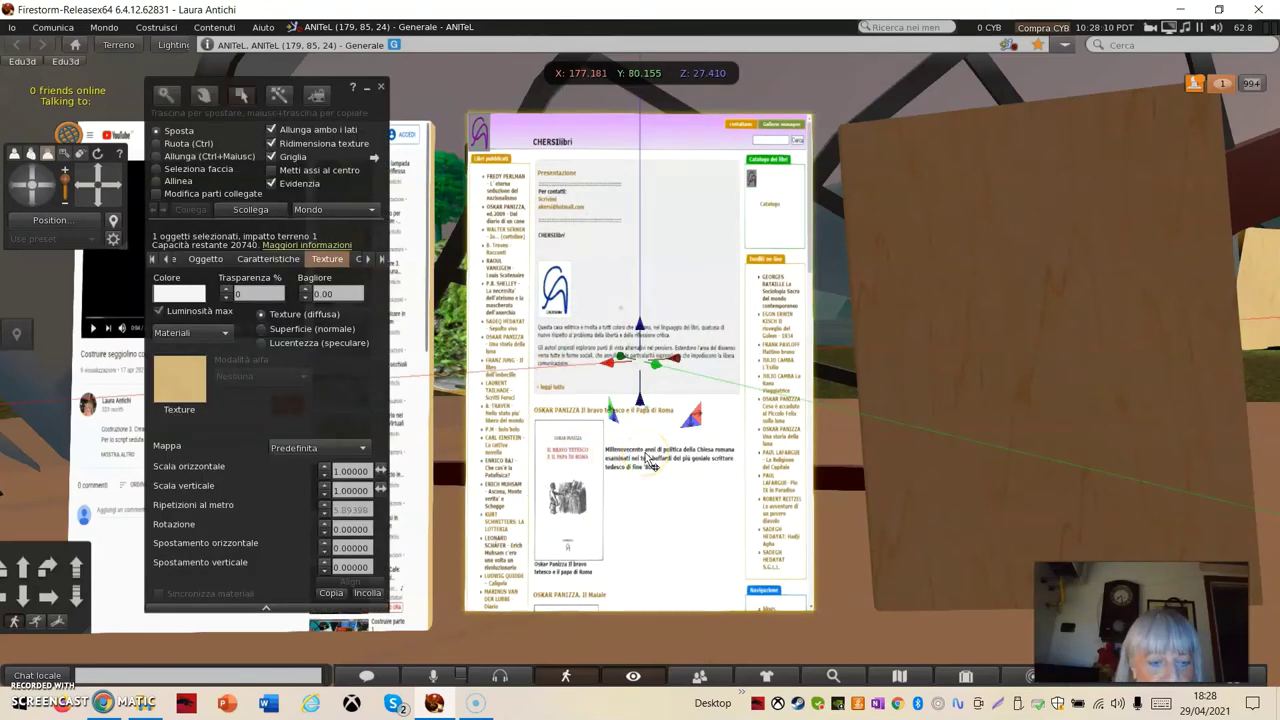
{"action": "left_click", "coordinate": [48, 682]}
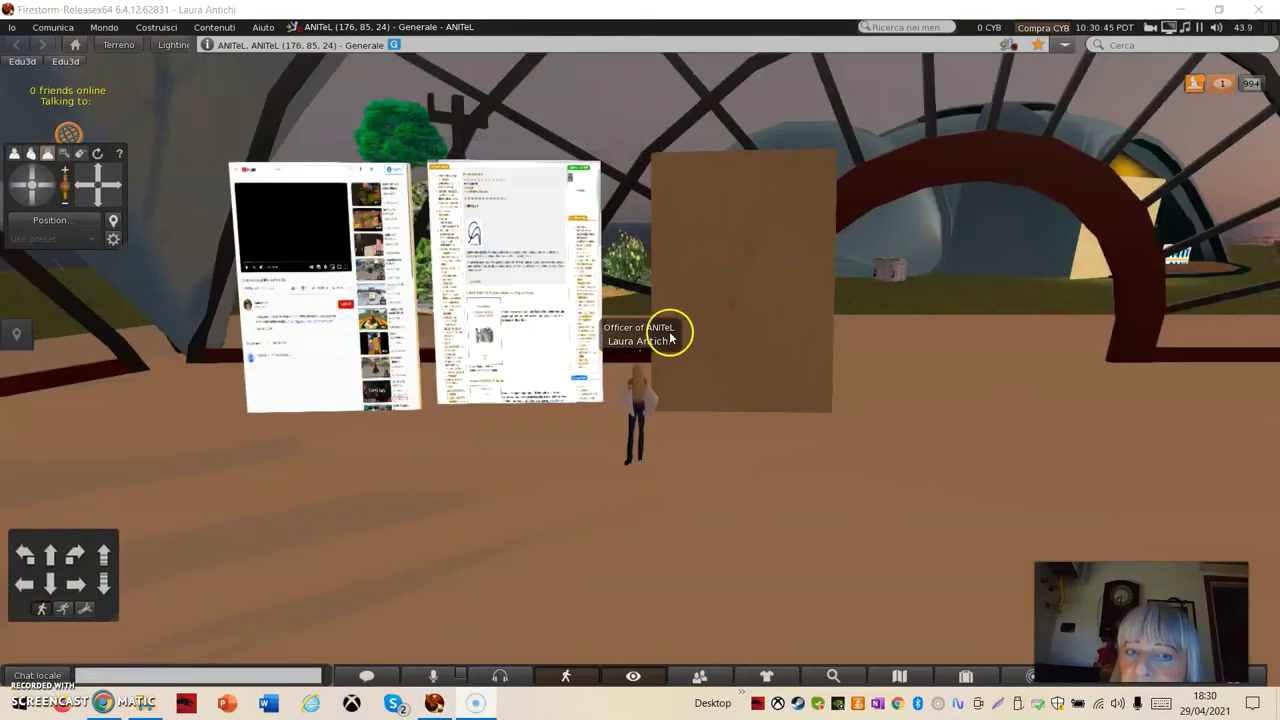
Select the third panel's front face, enable maximum brightness on it, and switch its texture type to Media.
{"action": "left_click", "coordinate": [725, 292]}
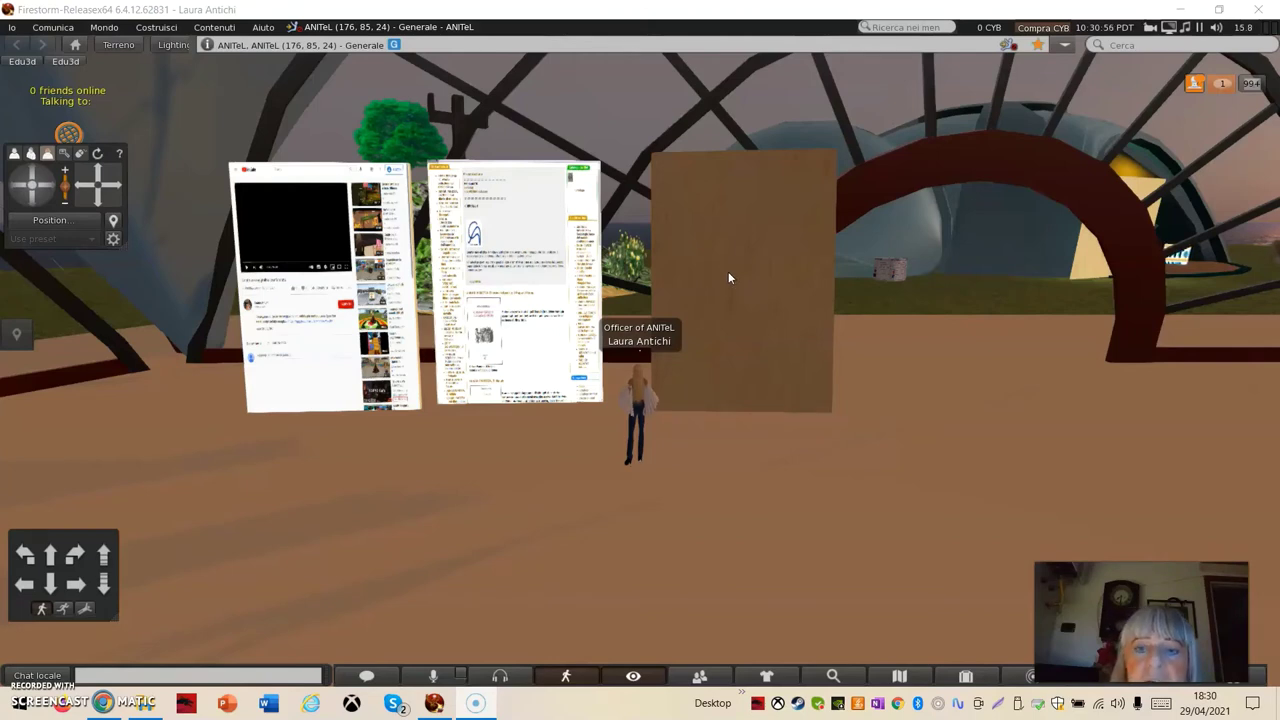
{"action": "right_click", "coordinate": [731, 278]}
{"action": "left_click", "coordinate": [762, 312]}
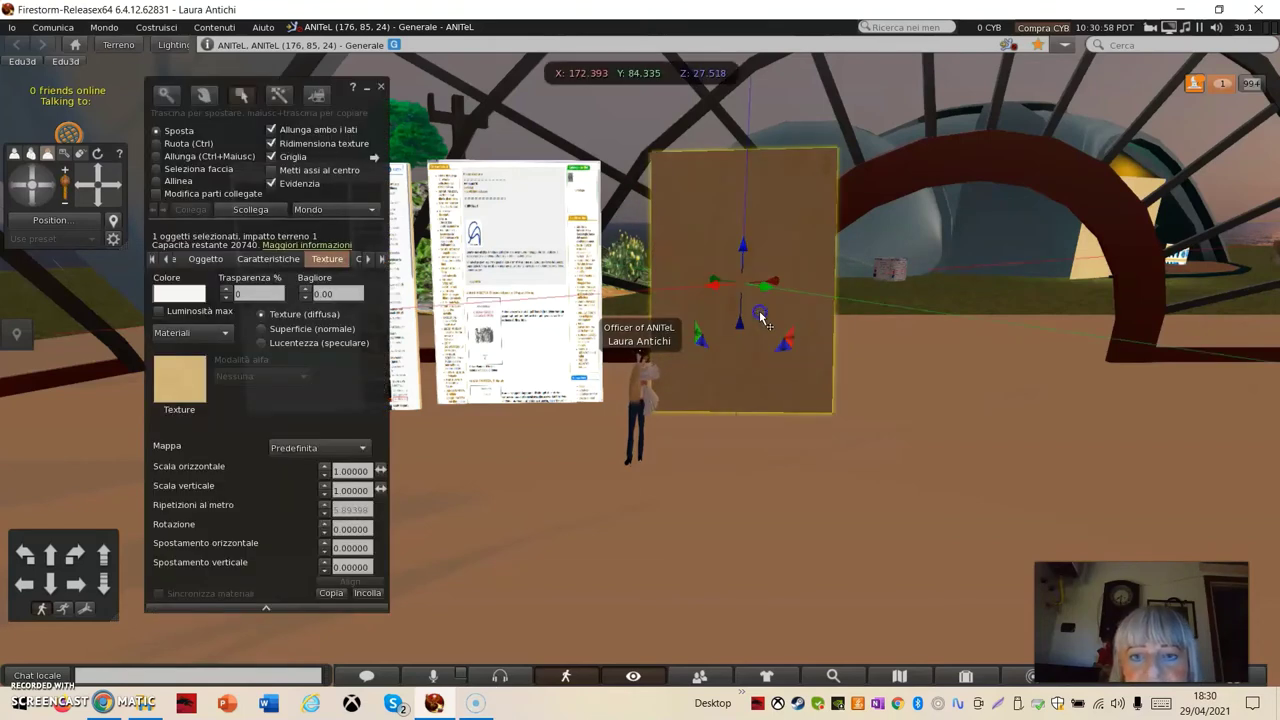
{"action": "left_click", "coordinate": [157, 173]}
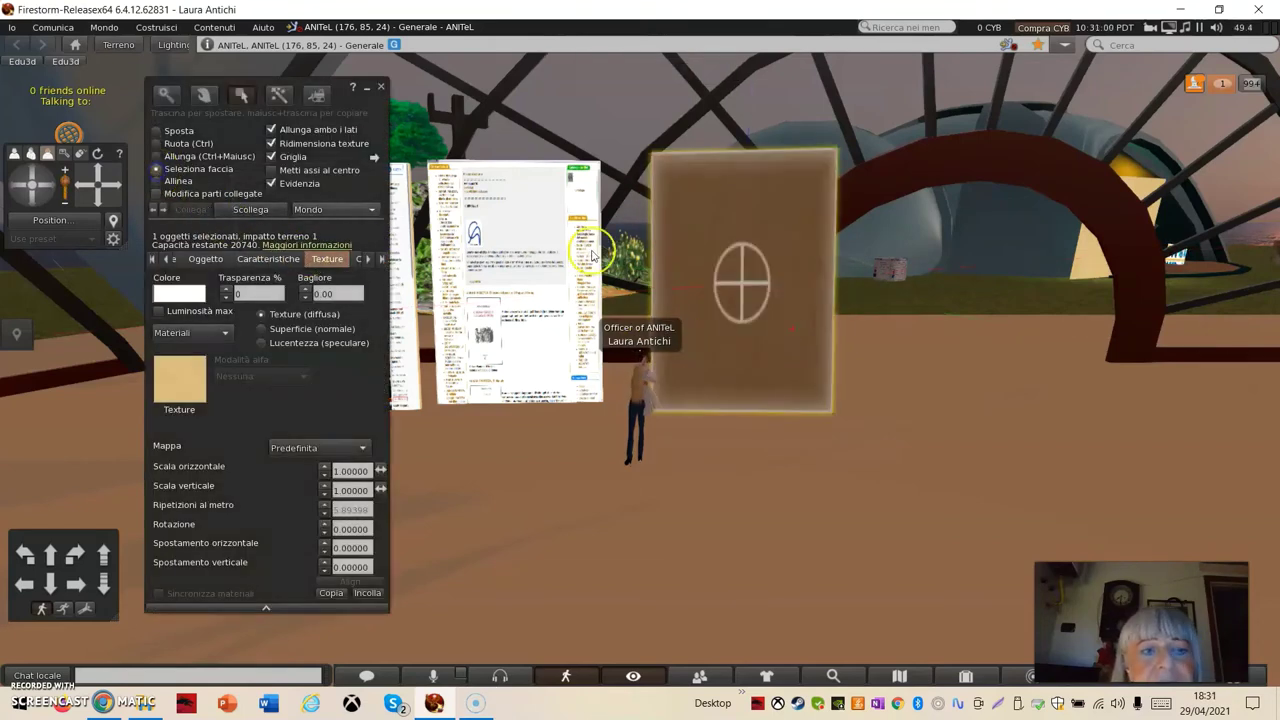
{"action": "left_click", "coordinate": [752, 273]}
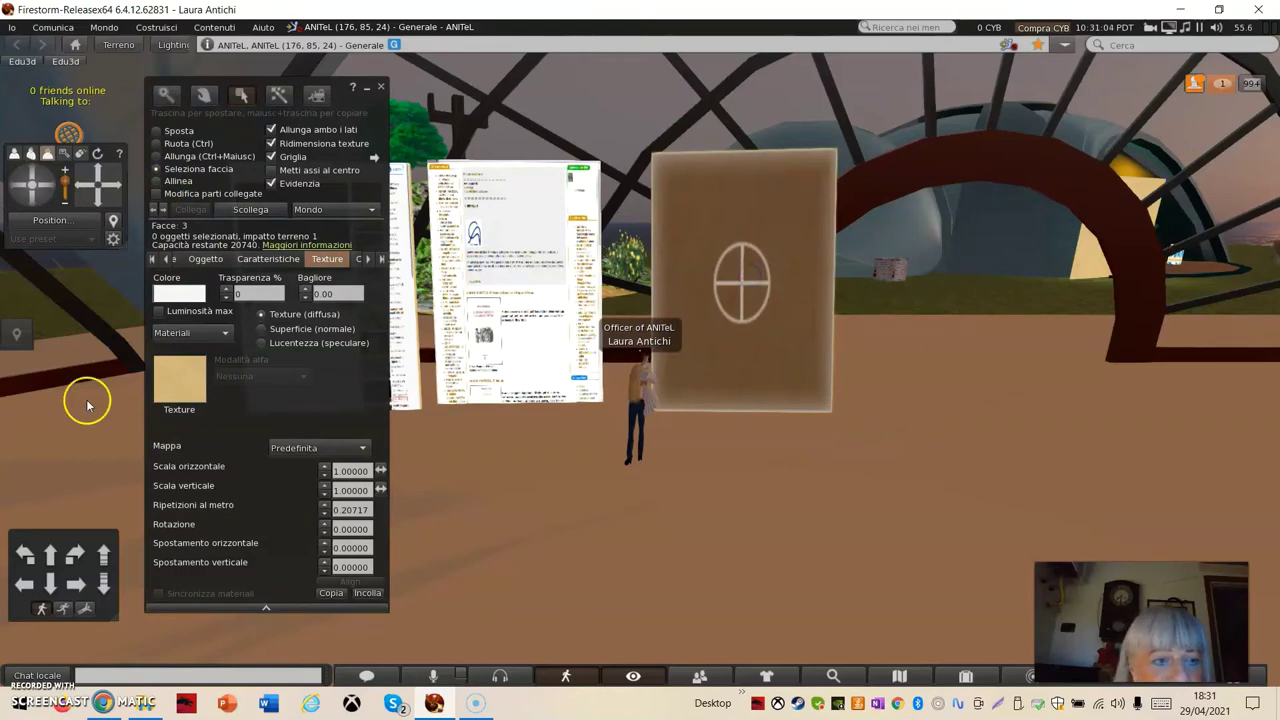
{"action": "left_click", "coordinate": [158, 311]}
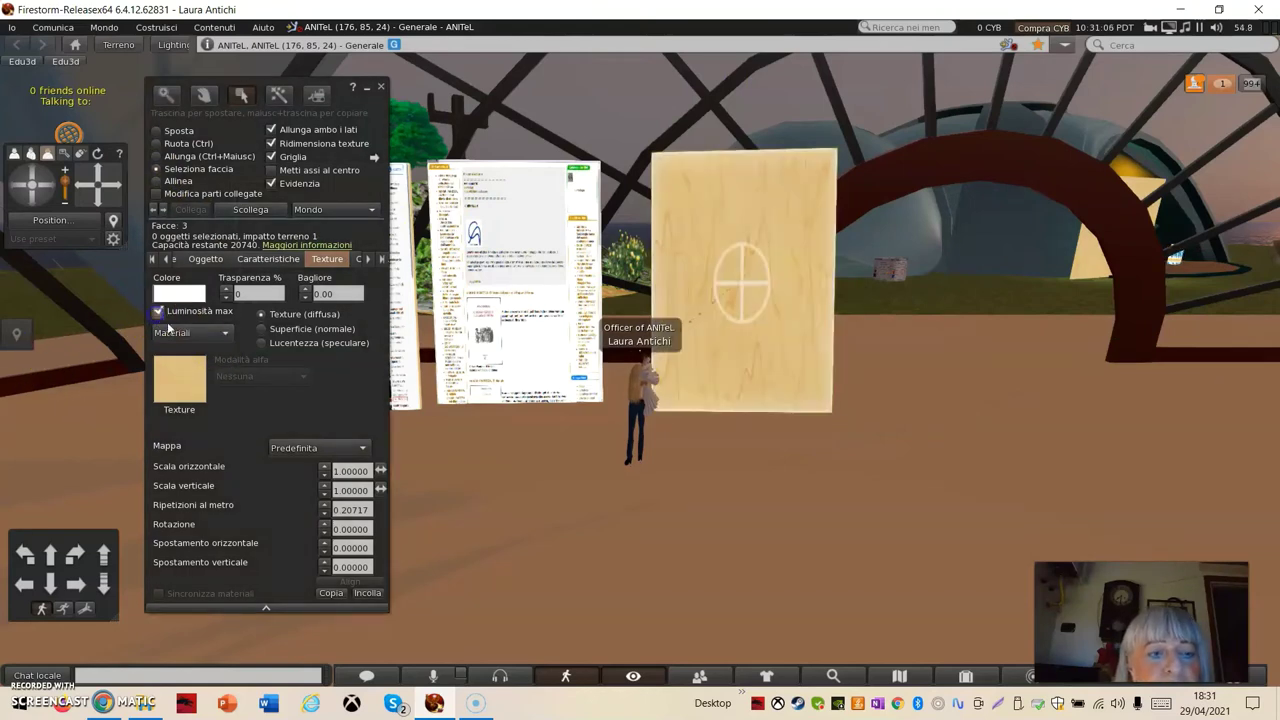
{"action": "left_click", "coordinate": [224, 334]}
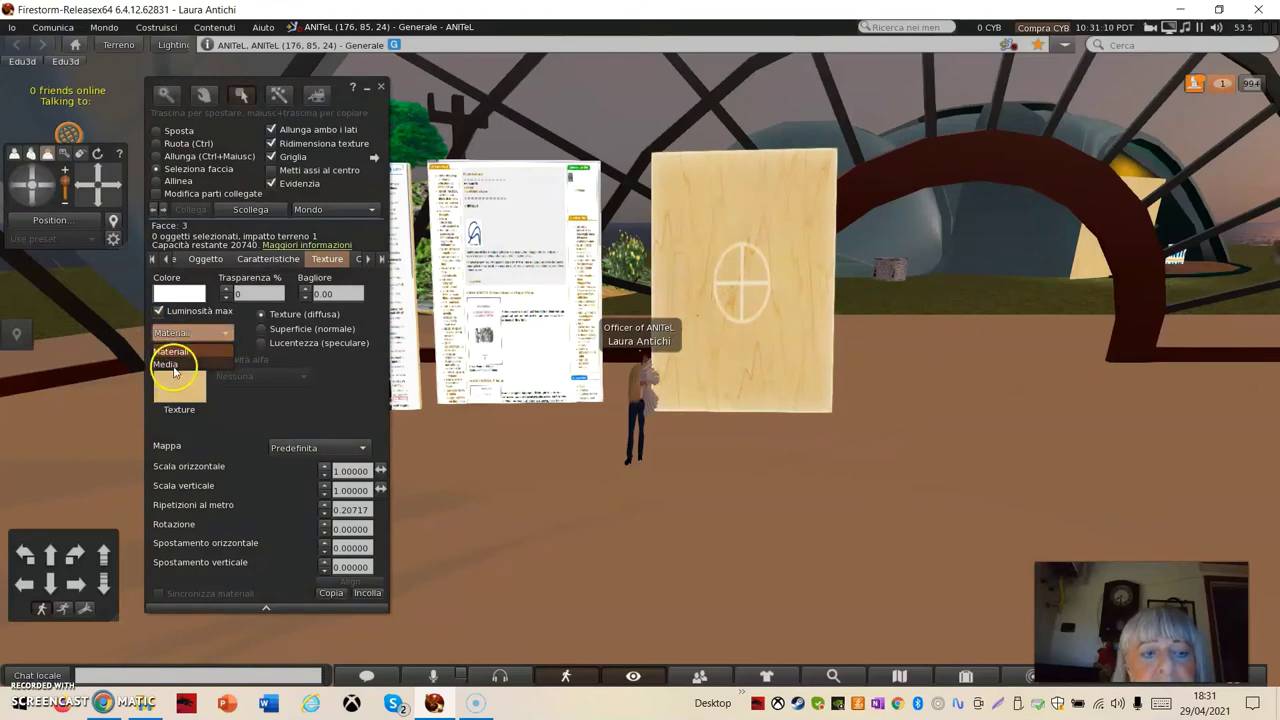
{"action": "left_click", "coordinate": [170, 365]}
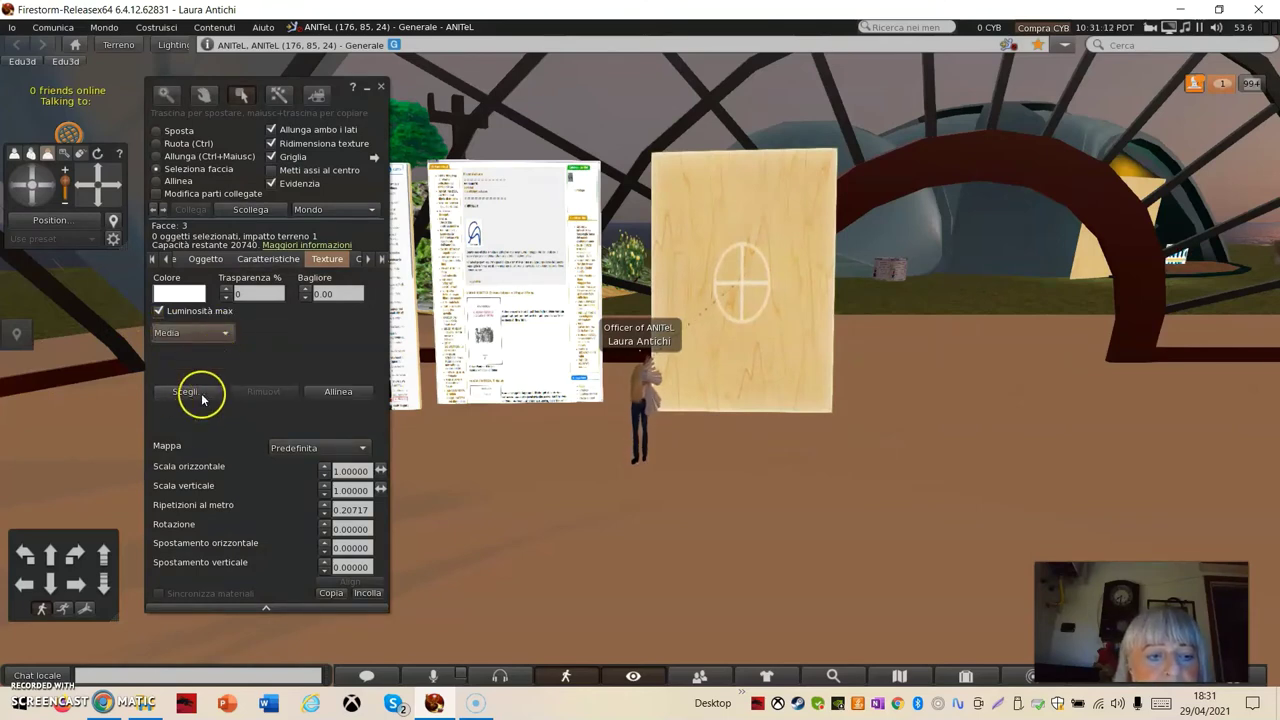
Paste the Wakelet invite link with its access code as the face's media home page and enable automatic zoom.
{"action": "left_click", "coordinate": [194, 395]}
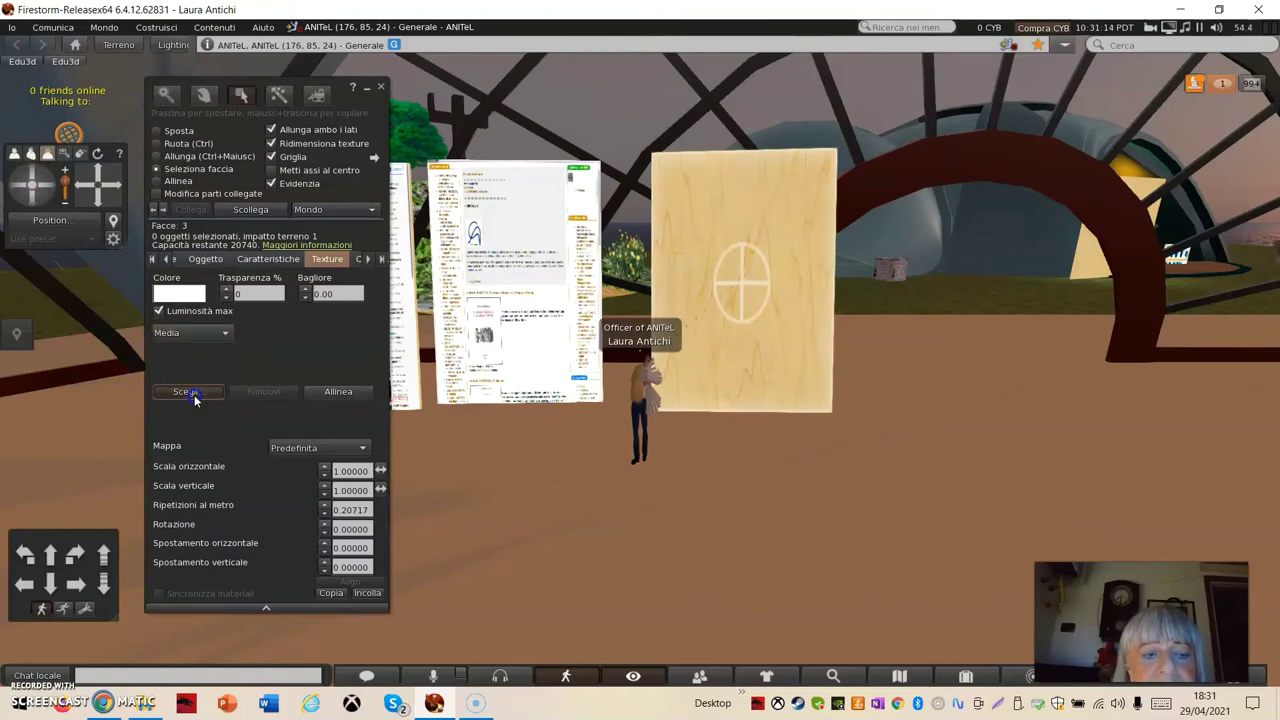
{"action": "right_click", "coordinate": [68, 104]}
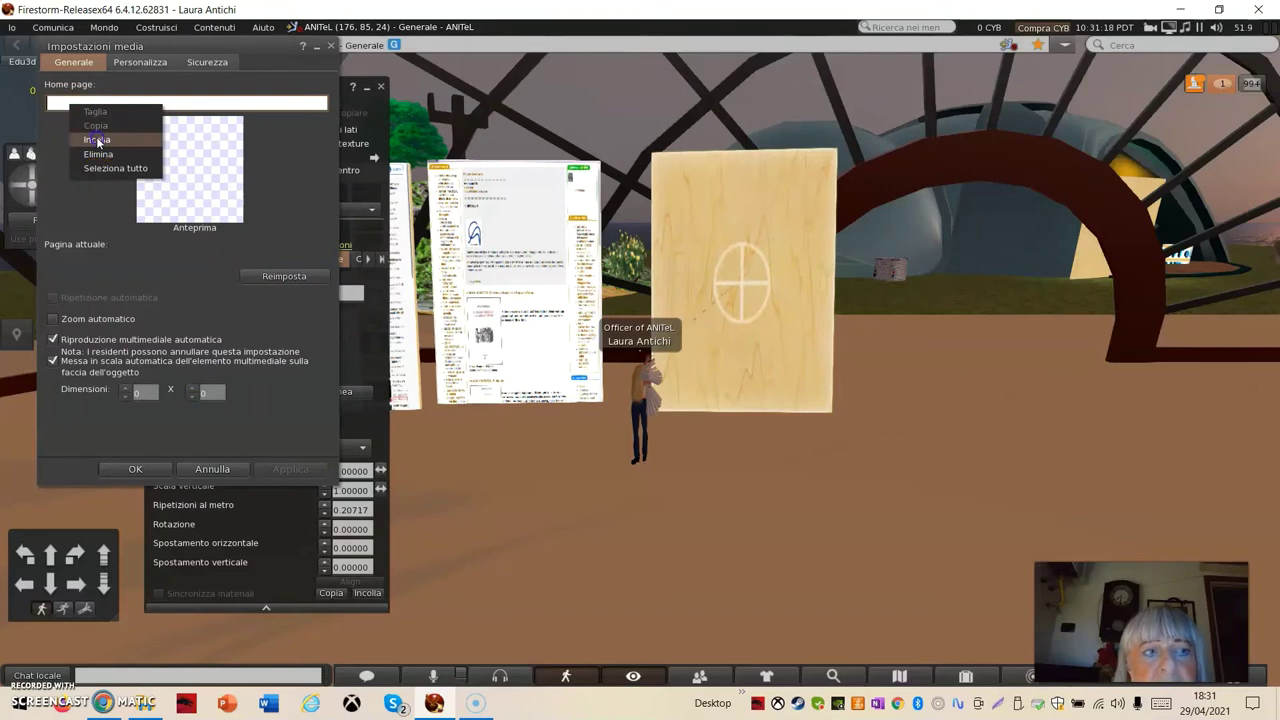
{"action": "left_click", "coordinate": [97, 141]}
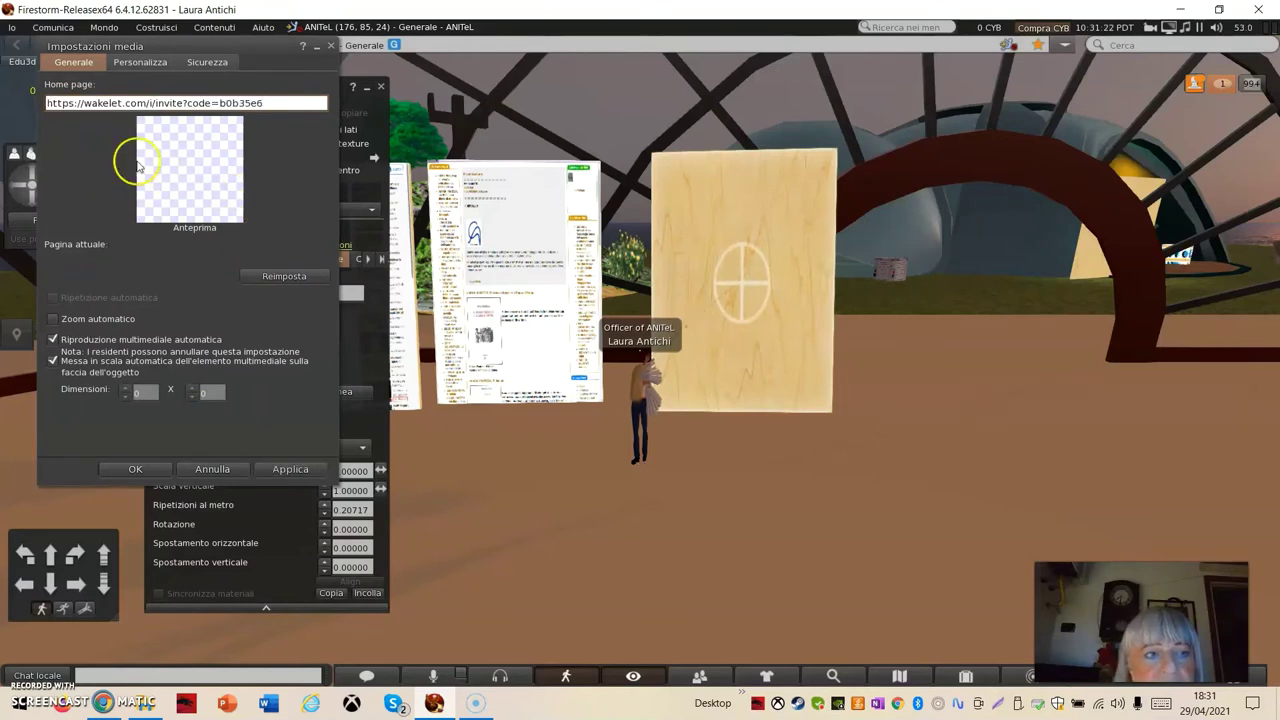
{"action": "left_click", "coordinate": [51, 318]}
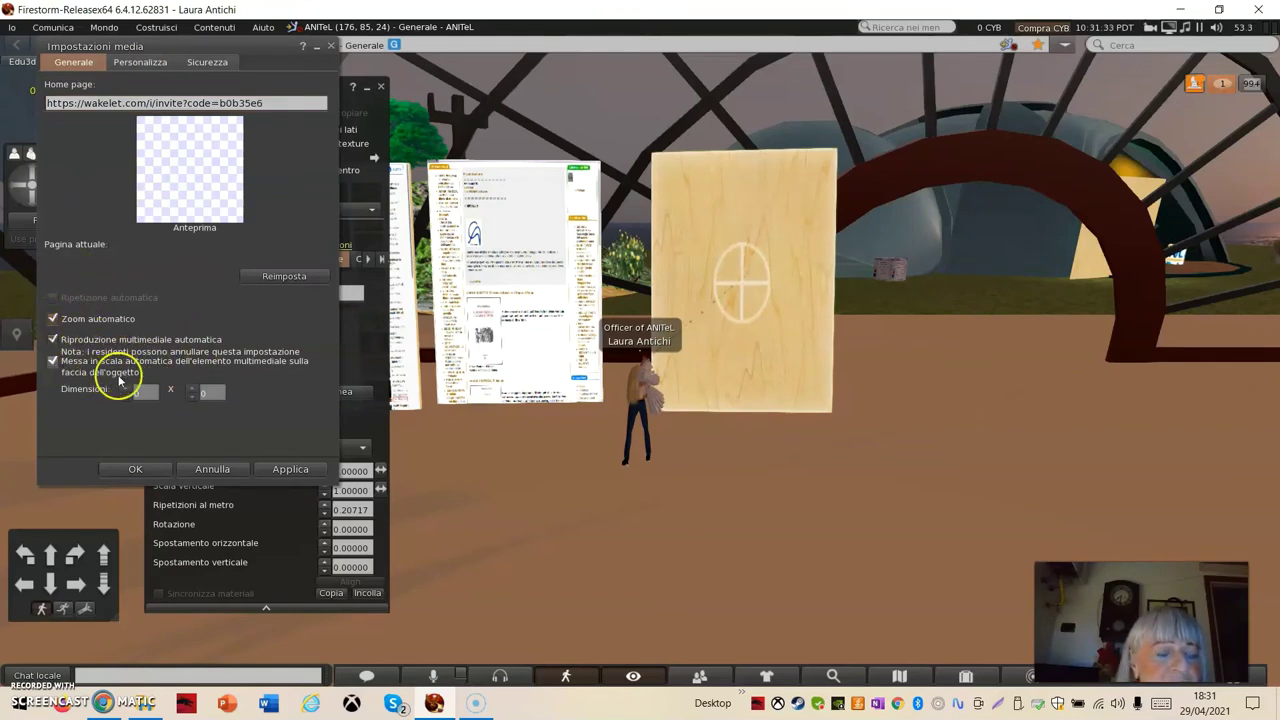
Allow the third panel's media access only to specified URL patterns, apply the media settings, and close the build window.
{"action": "left_click", "coordinate": [140, 63]}
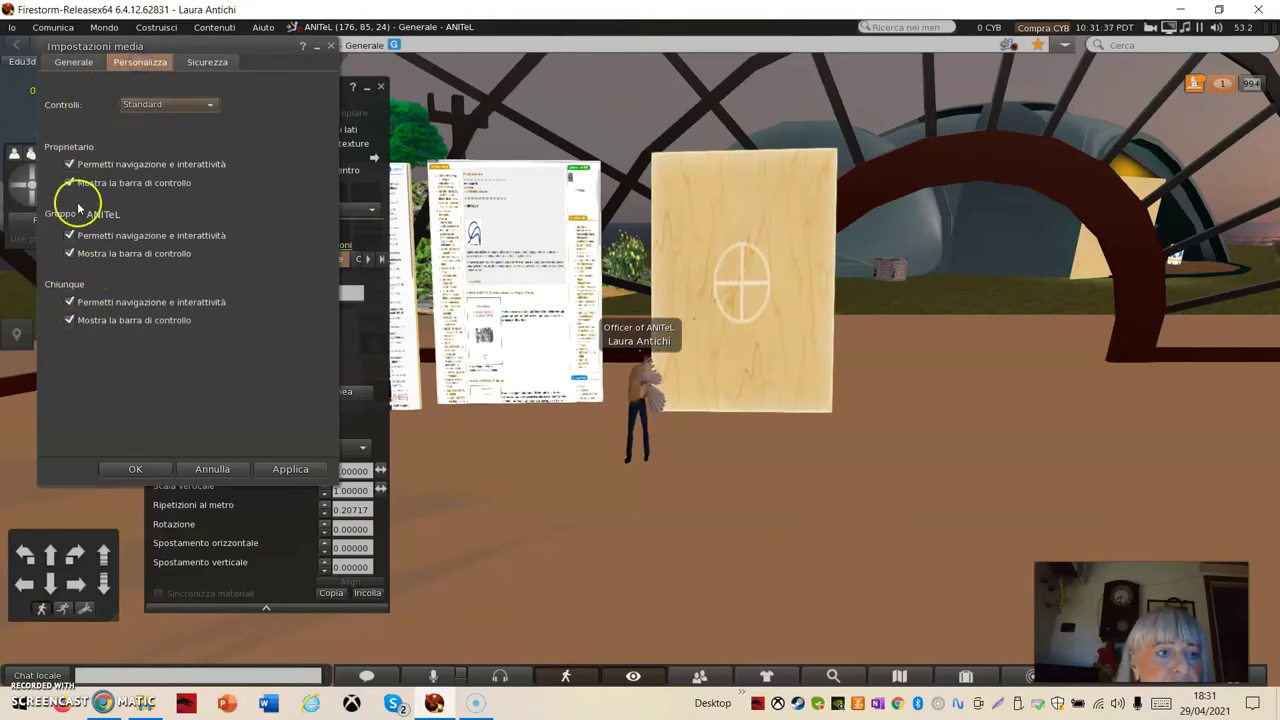
{"action": "left_click", "coordinate": [224, 63]}
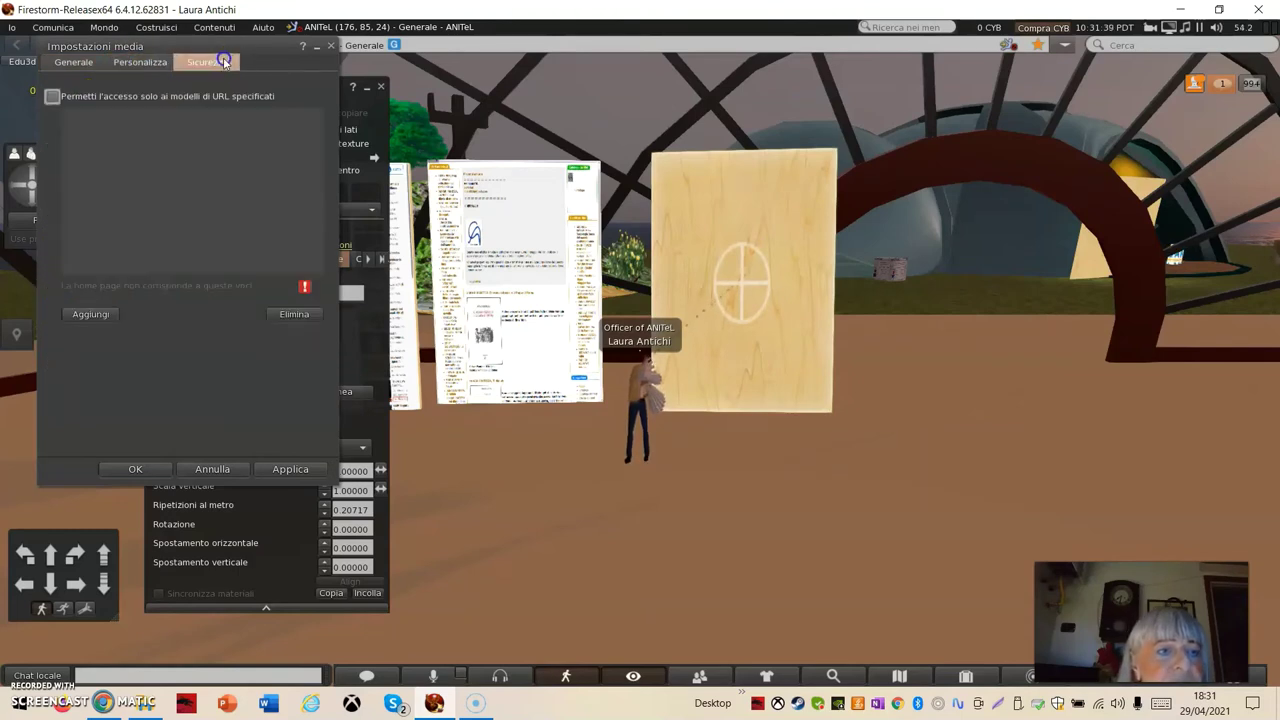
{"action": "left_click", "coordinate": [52, 97]}
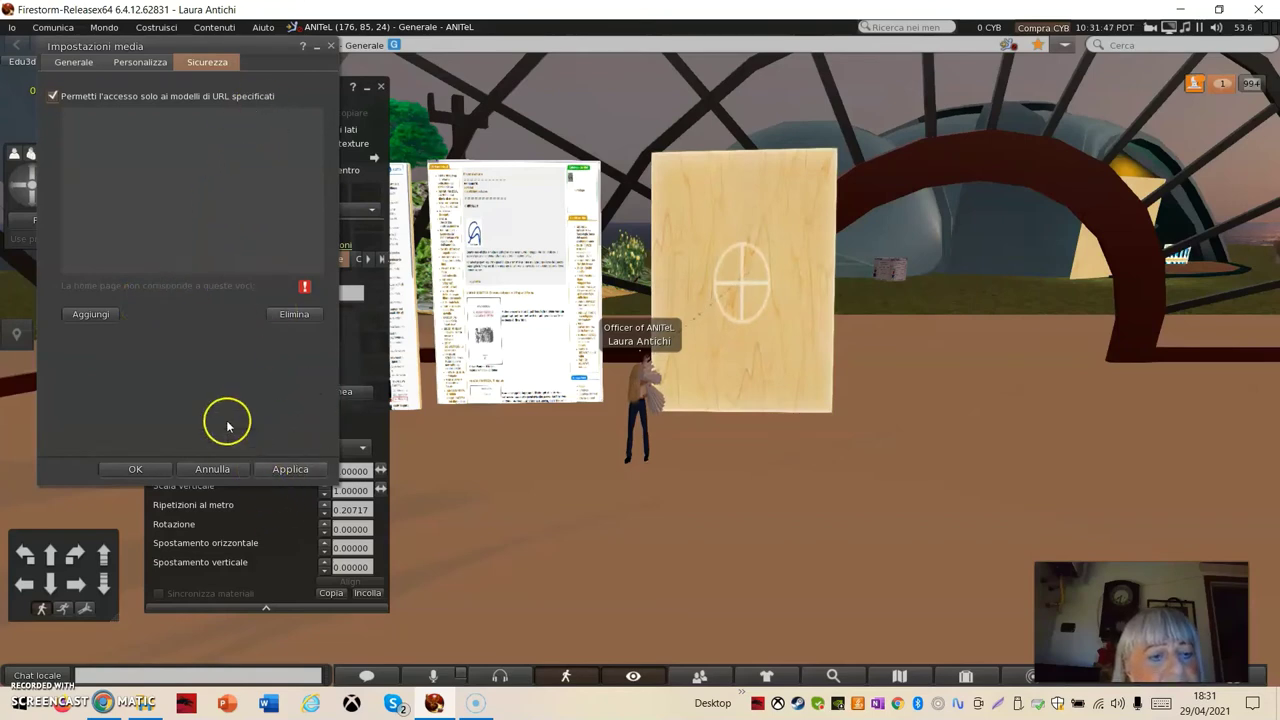
{"action": "left_click", "coordinate": [291, 470]}
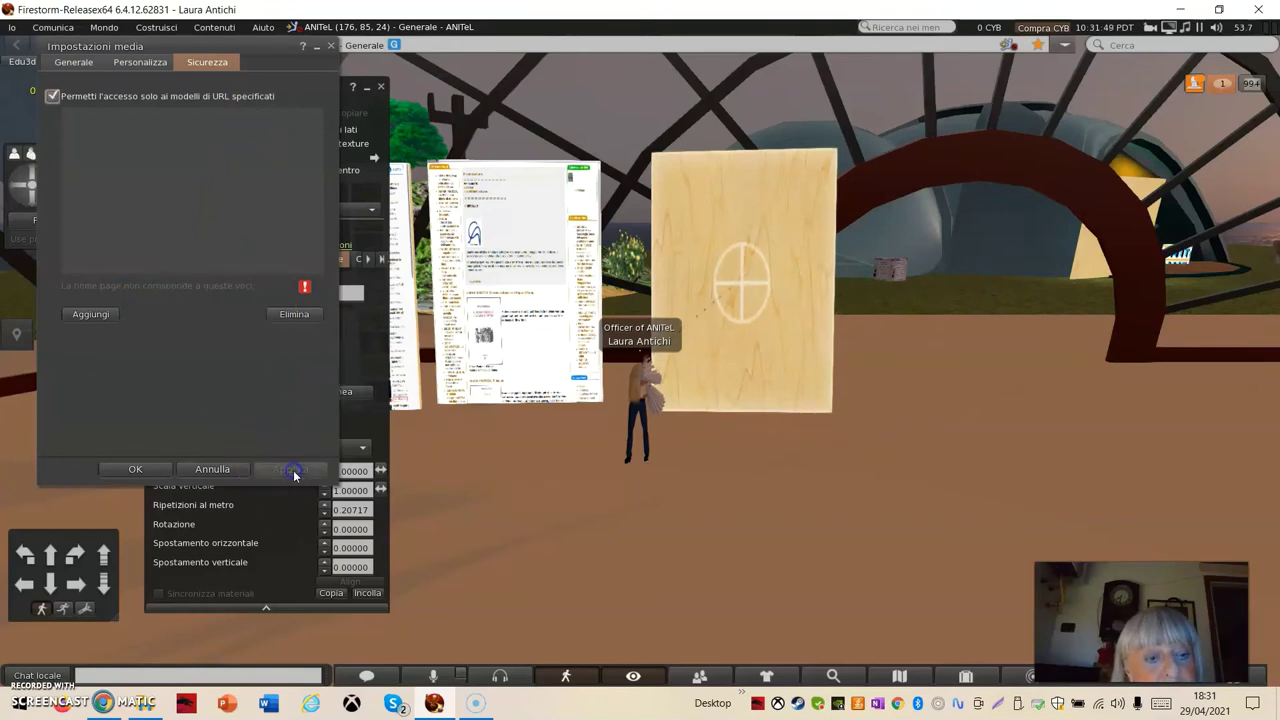
{"action": "left_click", "coordinate": [136, 470]}
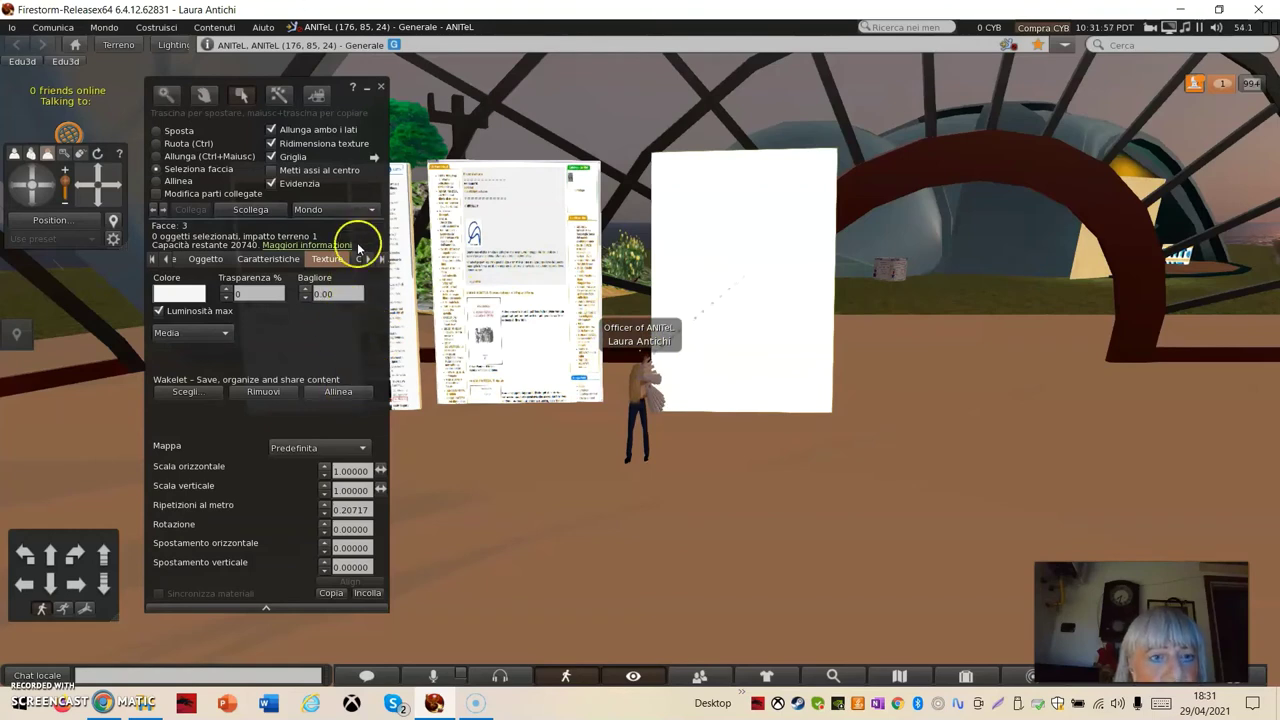
{"action": "left_click", "coordinate": [748, 304]}
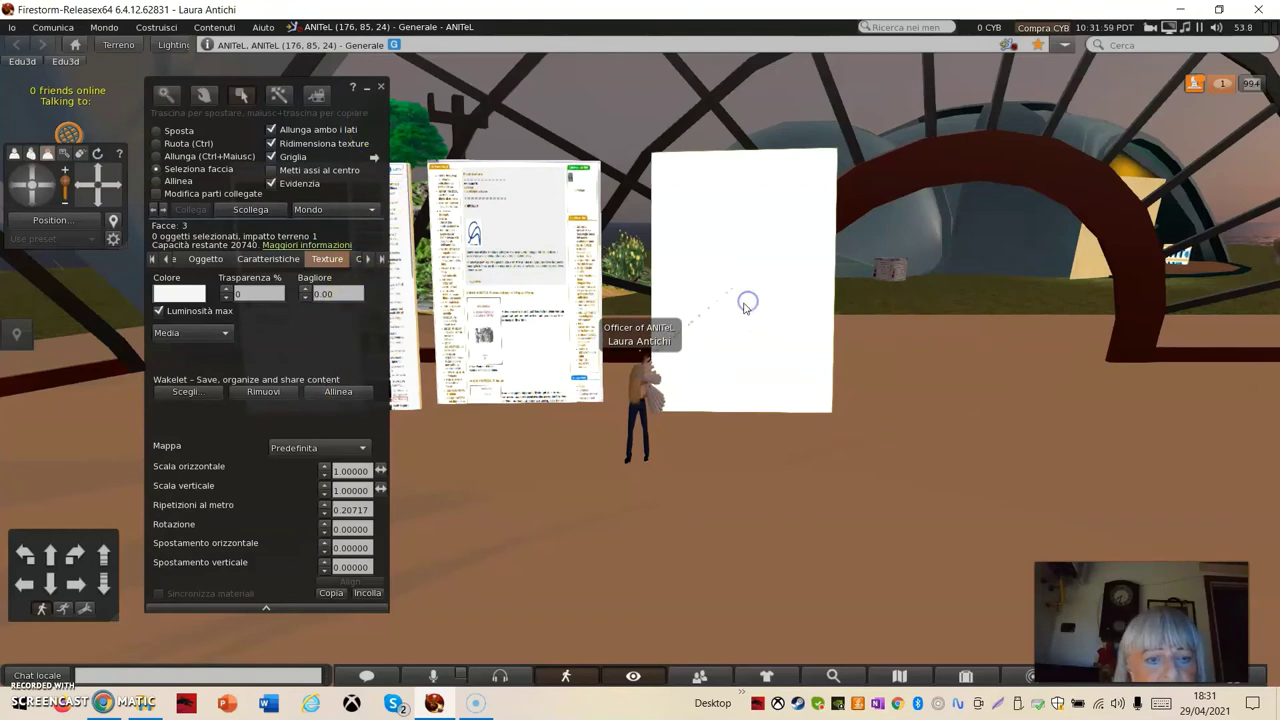
{"action": "left_click", "coordinate": [381, 87]}
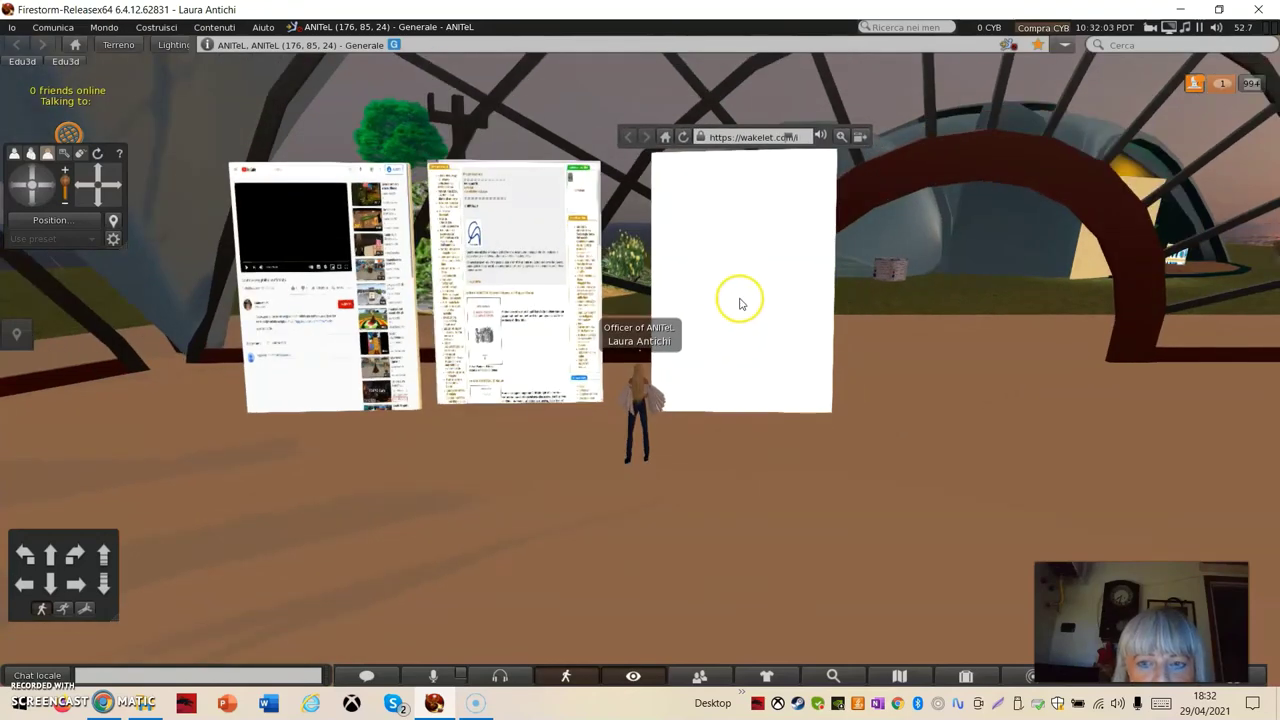
View the Wakelet page up close on the third panel and walk the avatar nearer to it.
{"action": "left_click", "coordinate": [742, 300]}
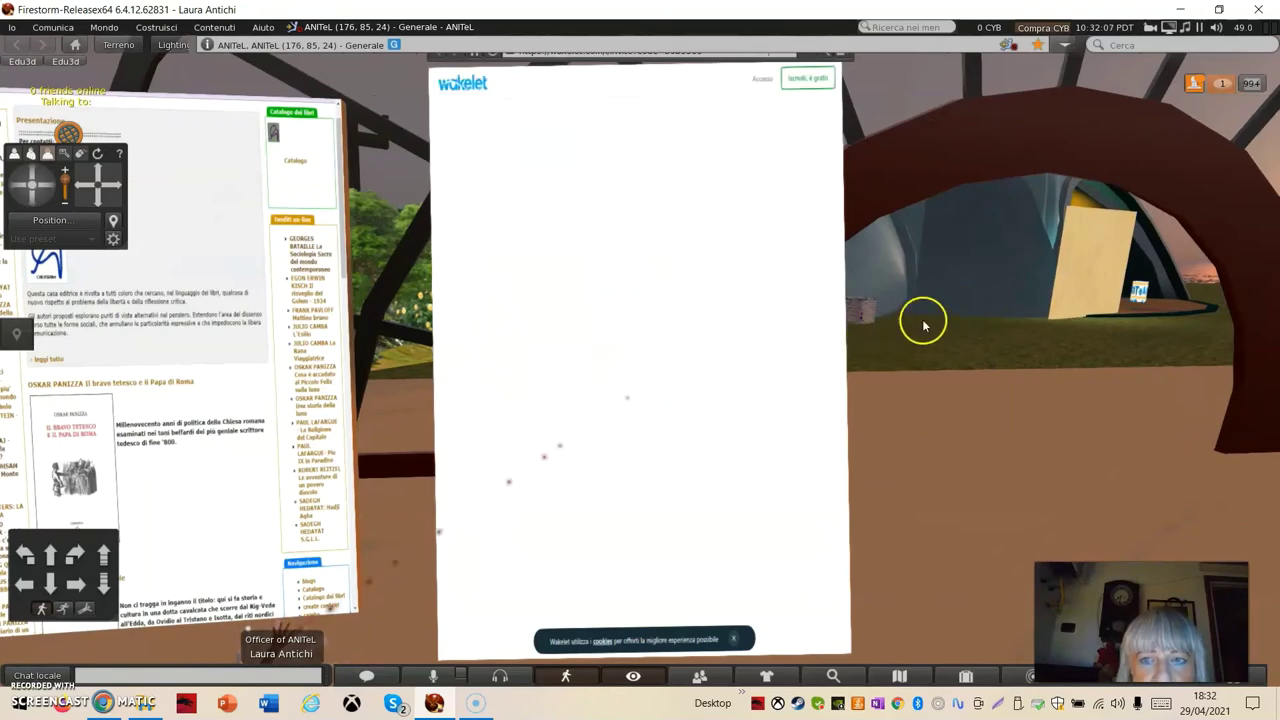
{"action": "key", "text": "Escape"}
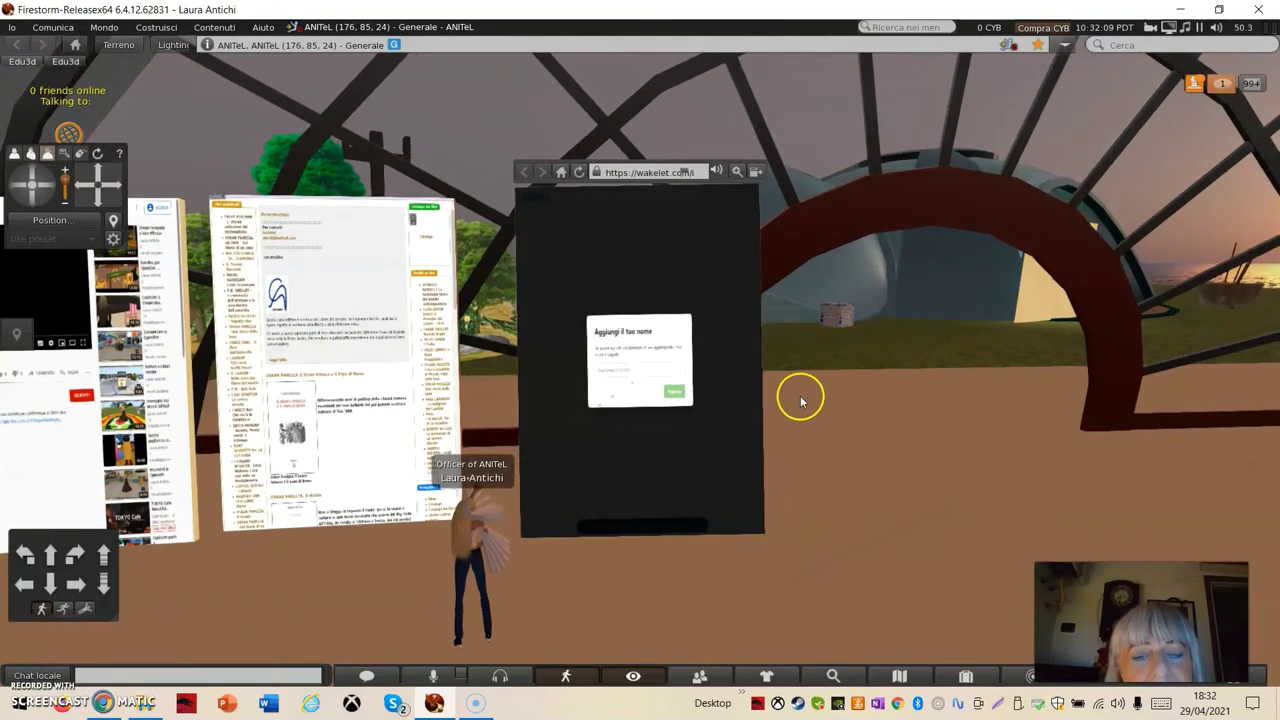
{"action": "key", "text": "Up"}
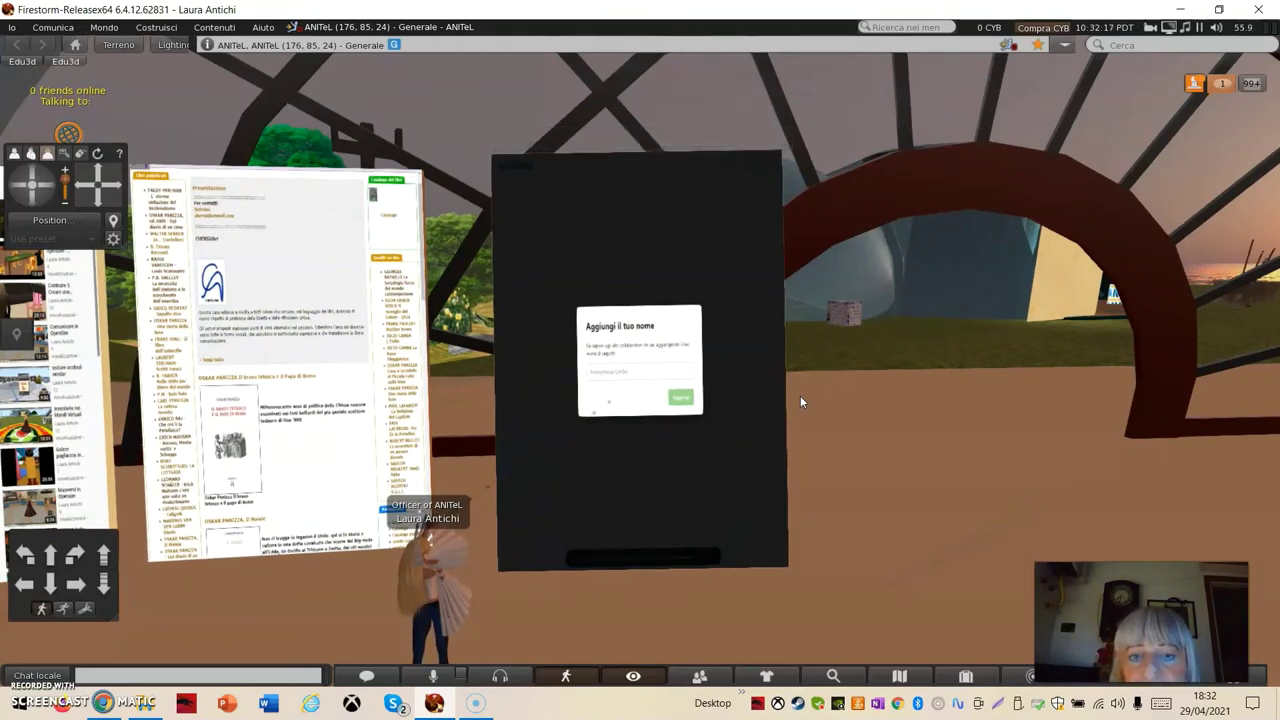
Enter the collaborator's first name in the Wakelet name prompt on the third panel and submit it.
{"action": "left_click", "coordinate": [763, 394]}
{"action": "left_click", "coordinate": [635, 386]}
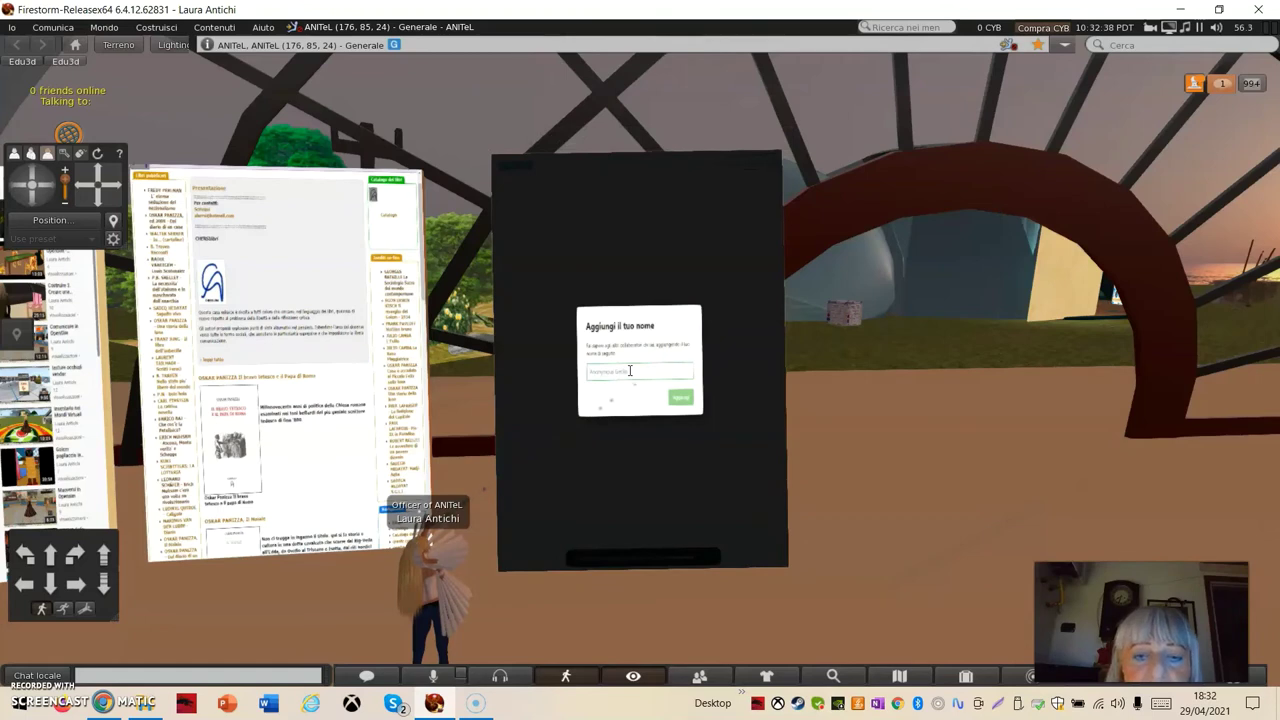
{"action": "left_click", "coordinate": [629, 370]}
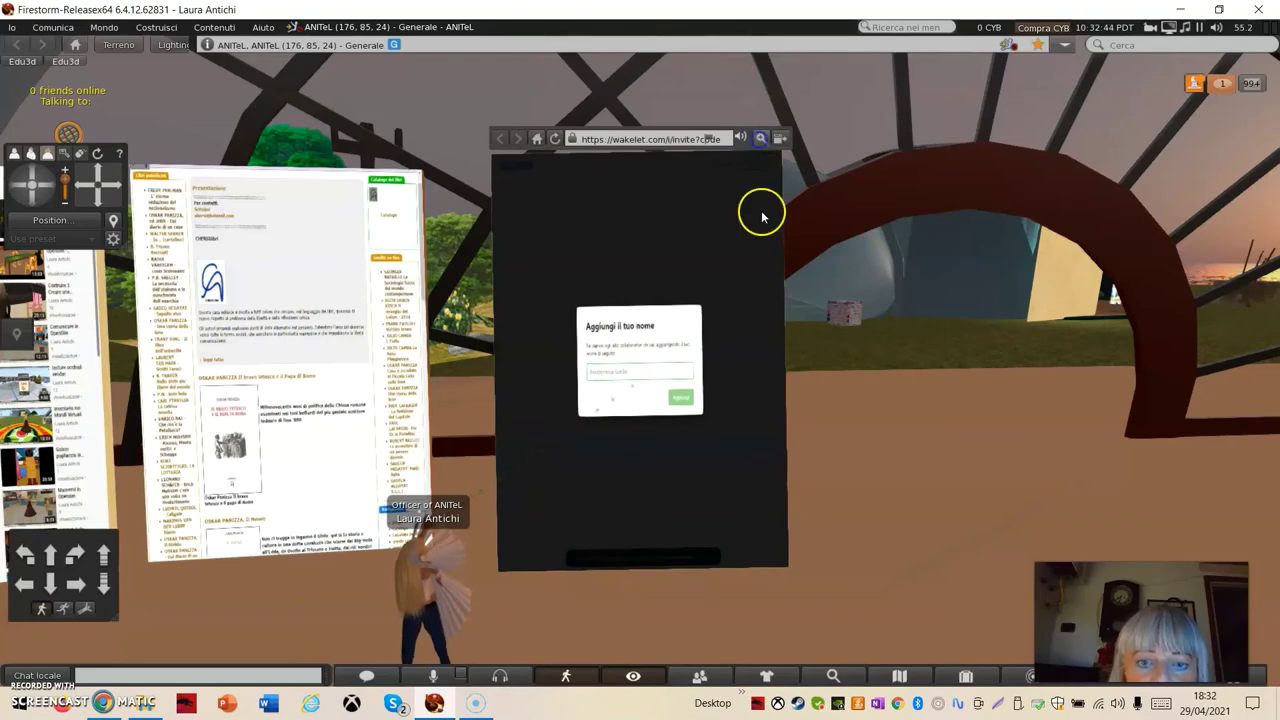
{"action": "scroll", "coordinate": [801, 297], "scroll_direction": "up", "scroll_amount": 3}
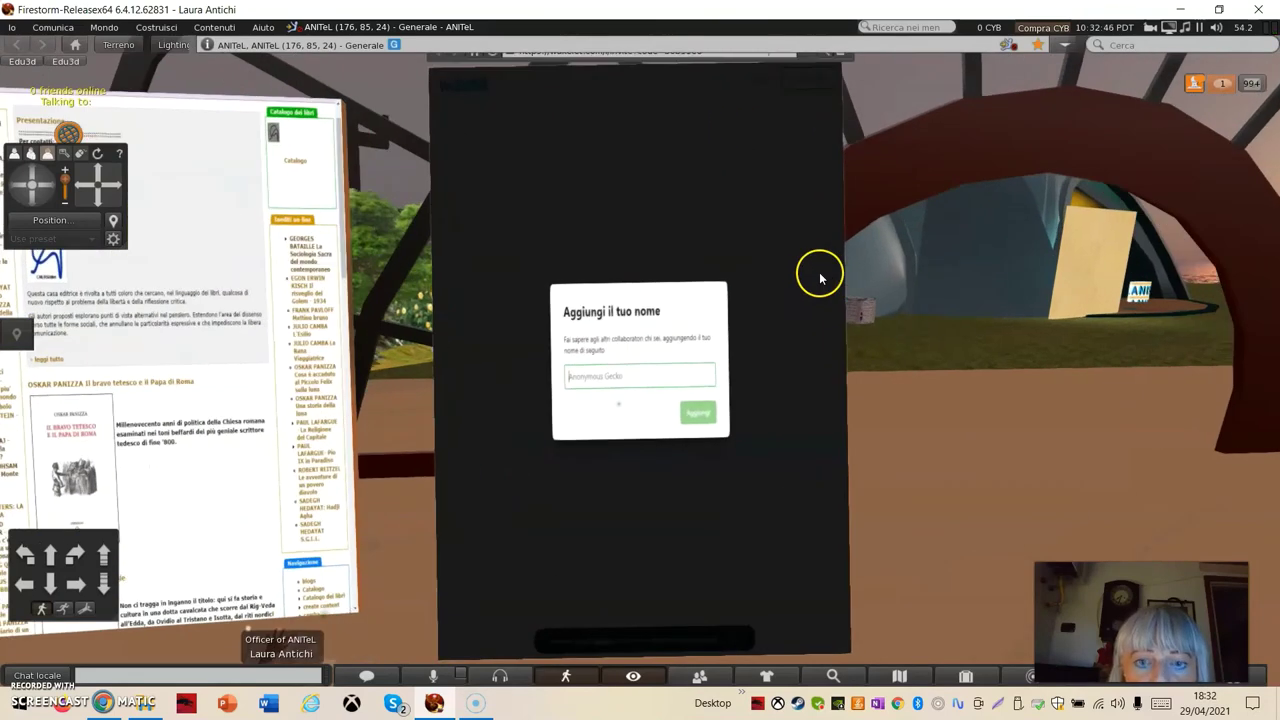
{"action": "left_click", "coordinate": [628, 374]}
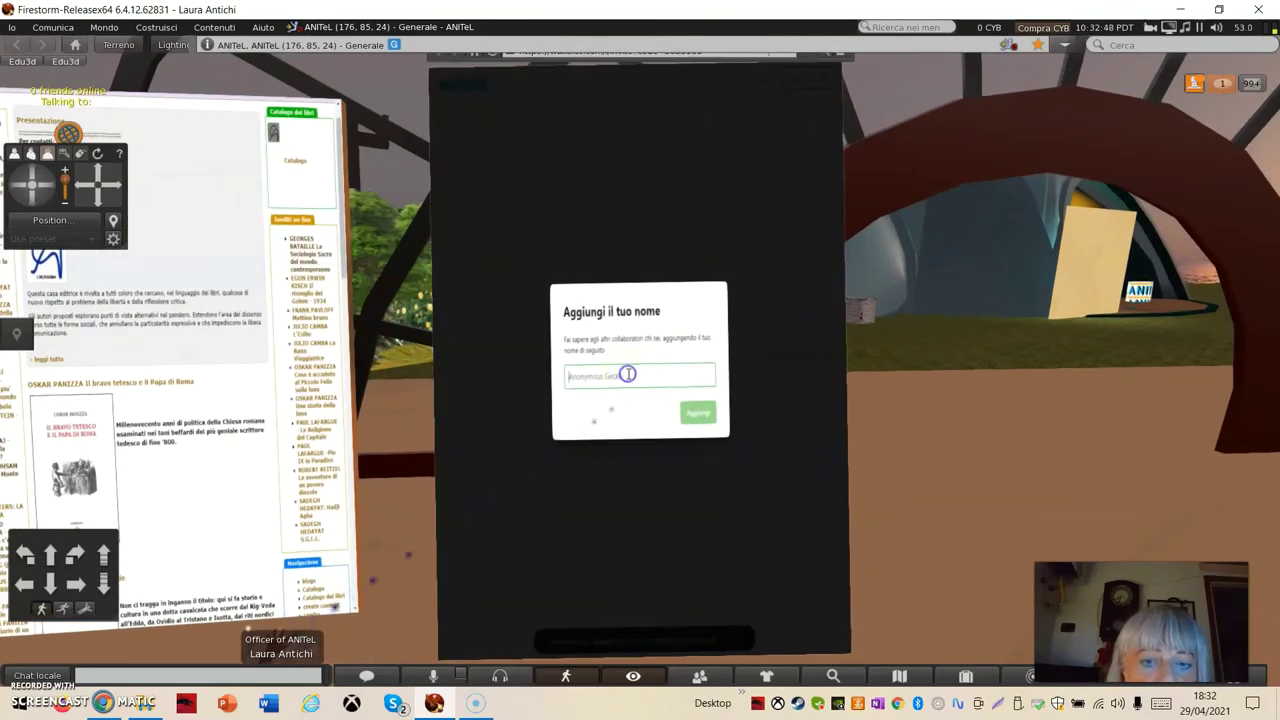
{"action": "type", "text": "l"}
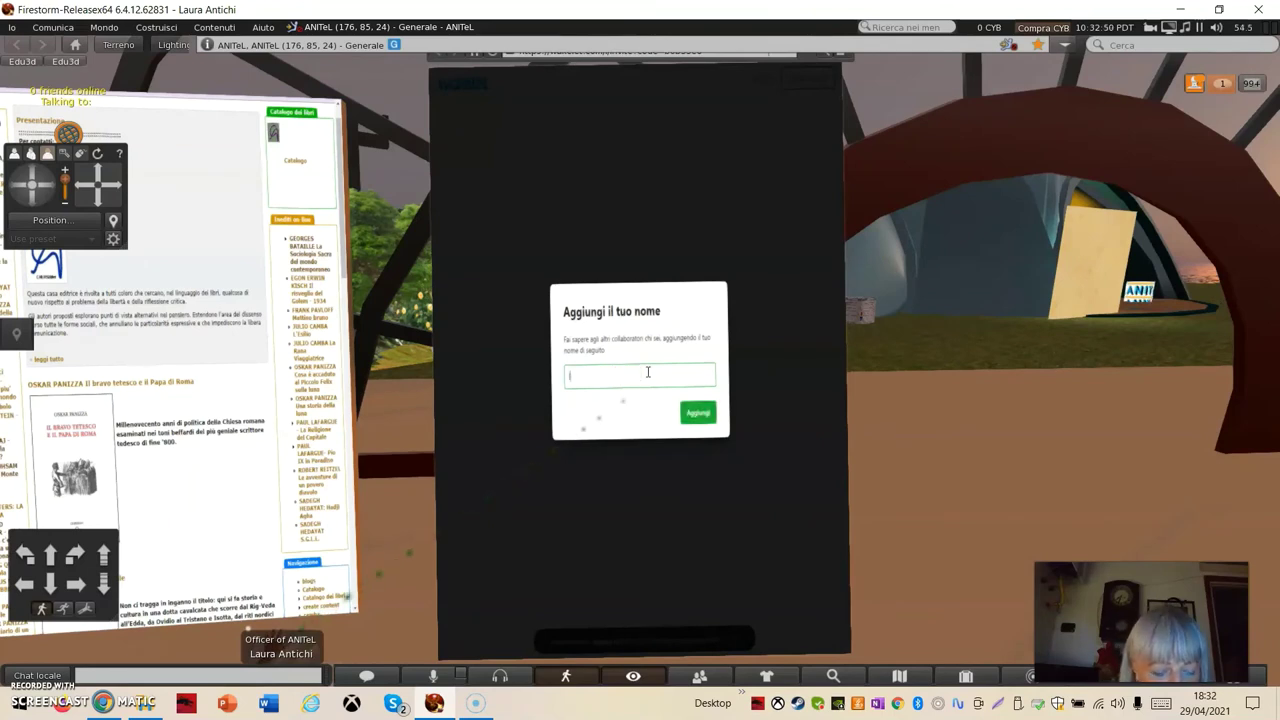
{"action": "type", "text": "aura"}
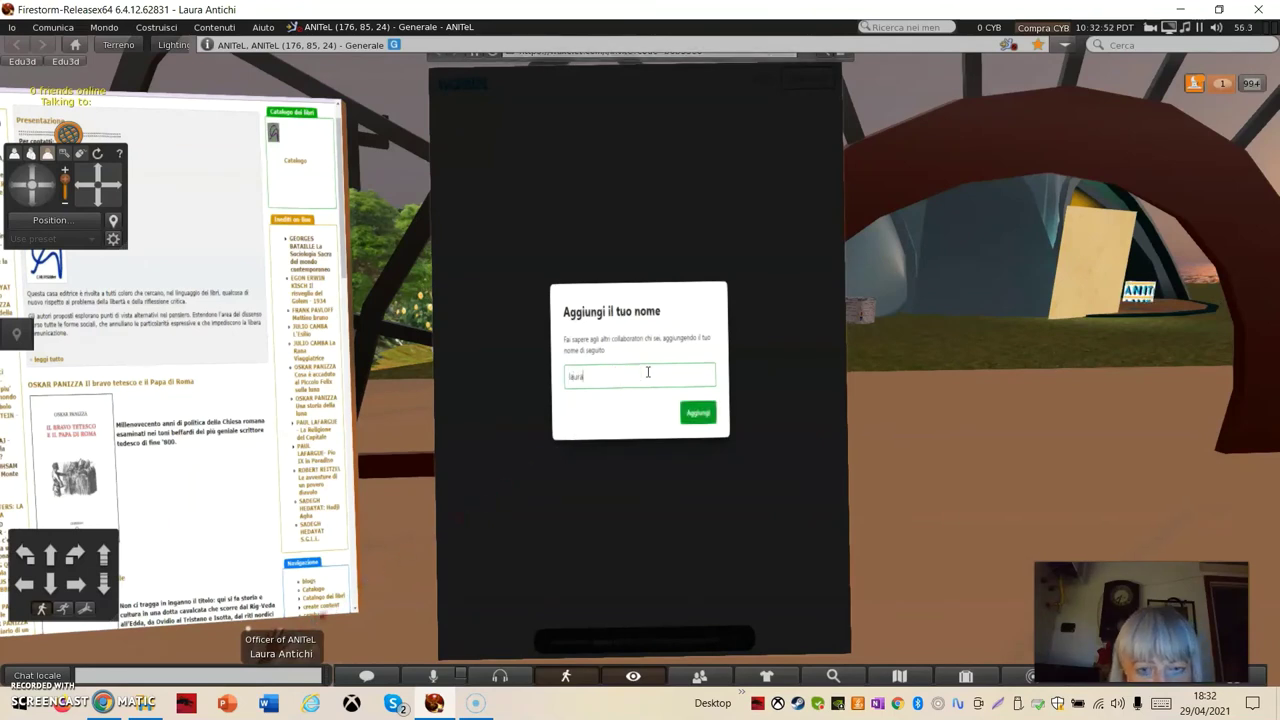
{"action": "left_click", "coordinate": [699, 416]}
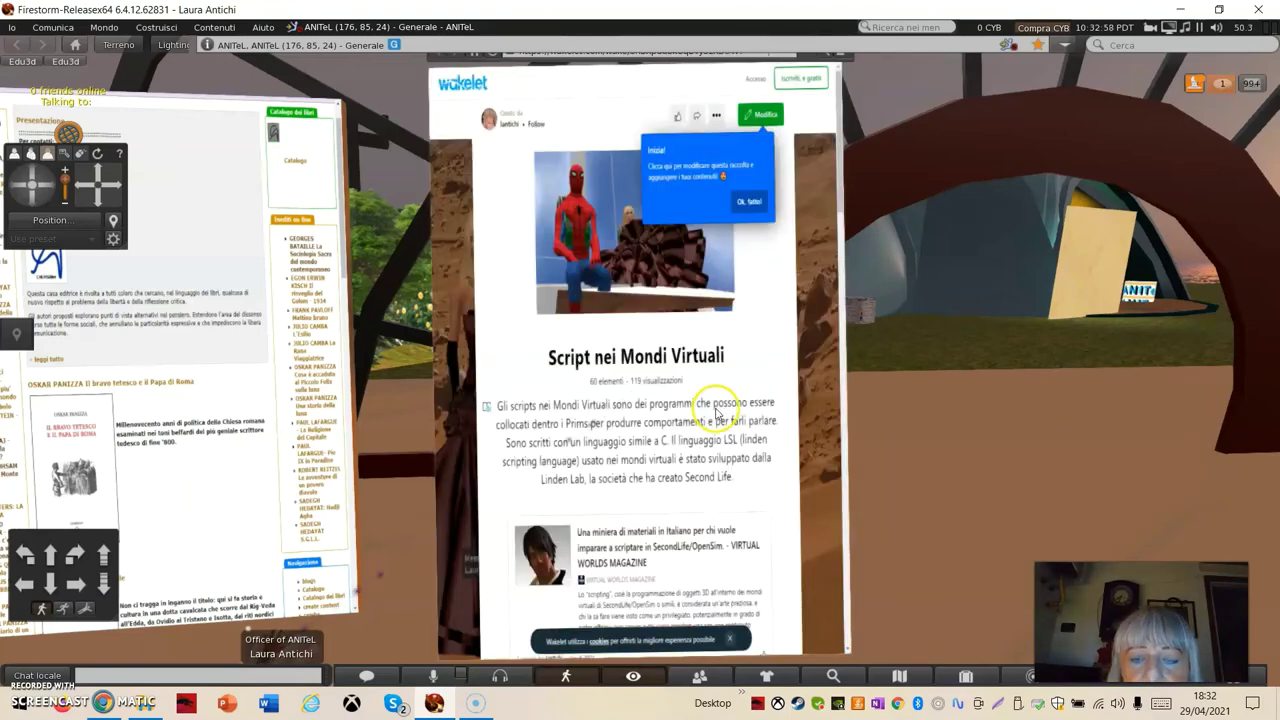
Dismiss the getting-started tip about editing on the Wakelet collection page.
{"action": "left_click", "coordinate": [722, 406]}
{"action": "scroll", "coordinate": [722, 406], "scroll_direction": "down", "scroll_amount": 5}
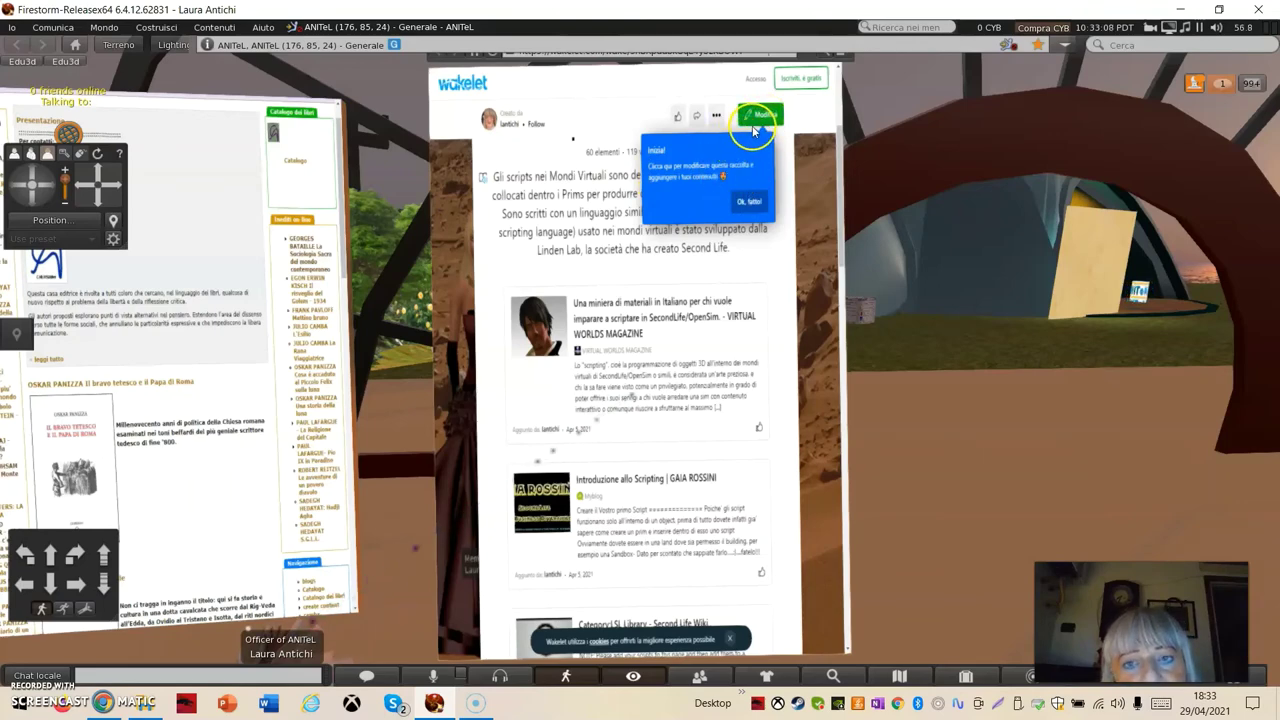
{"action": "left_click", "coordinate": [754, 210]}
{"action": "scroll", "coordinate": [690, 466], "scroll_direction": "down", "scroll_amount": 3}
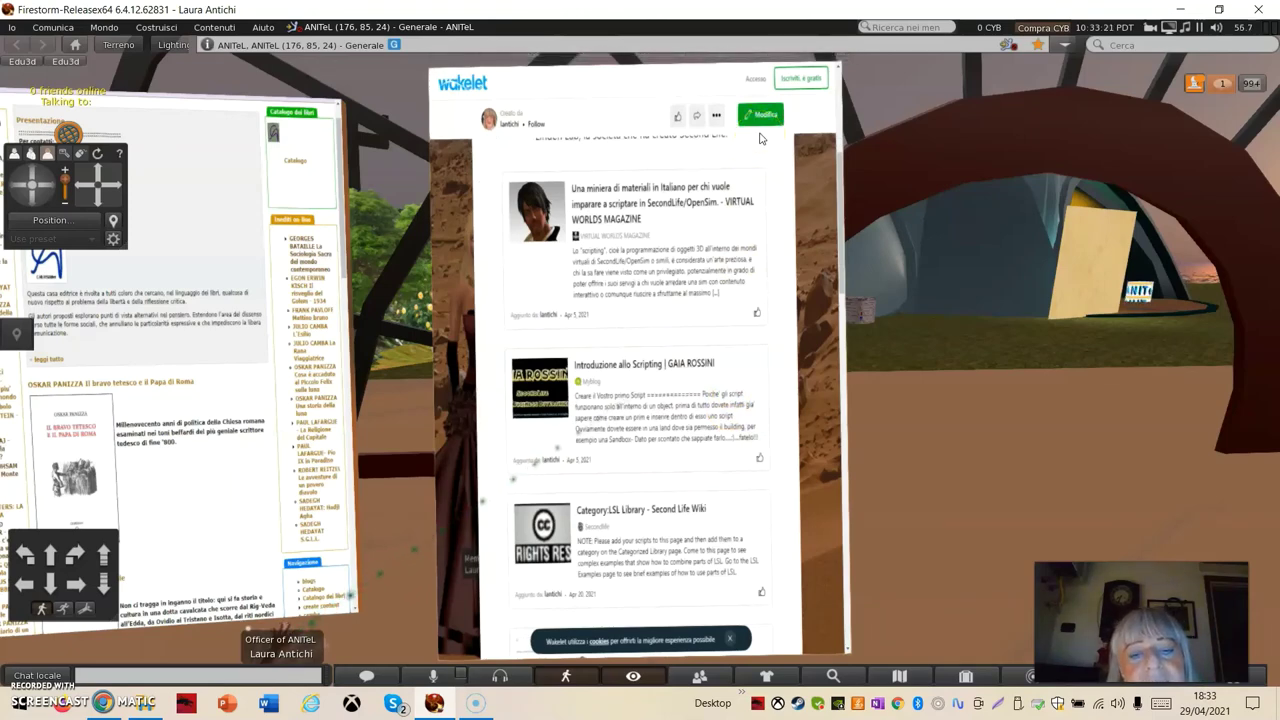
Look through the "Script nei Mondi Virtuali" collection on the third panel and return to the view of all three panels.
{"action": "scroll", "coordinate": [735, 215], "scroll_direction": "up", "scroll_amount": 2}
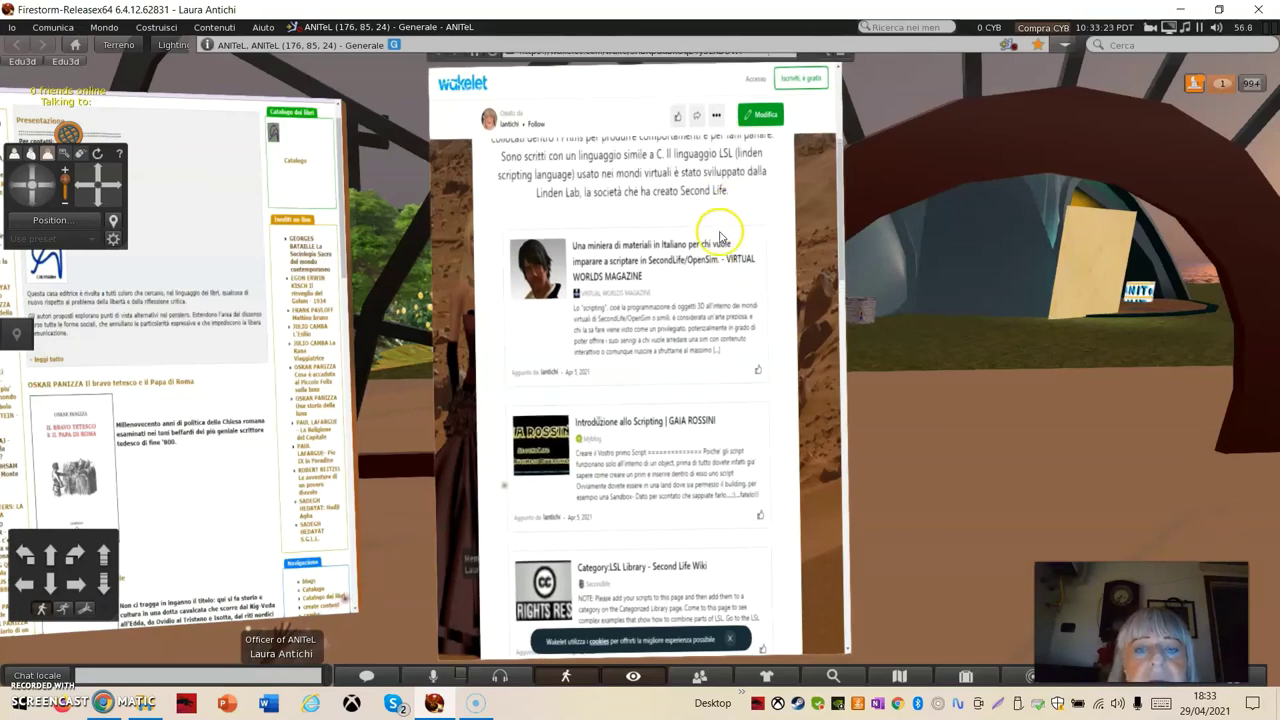
{"action": "scroll", "coordinate": [715, 244], "scroll_direction": "up", "scroll_amount": 5}
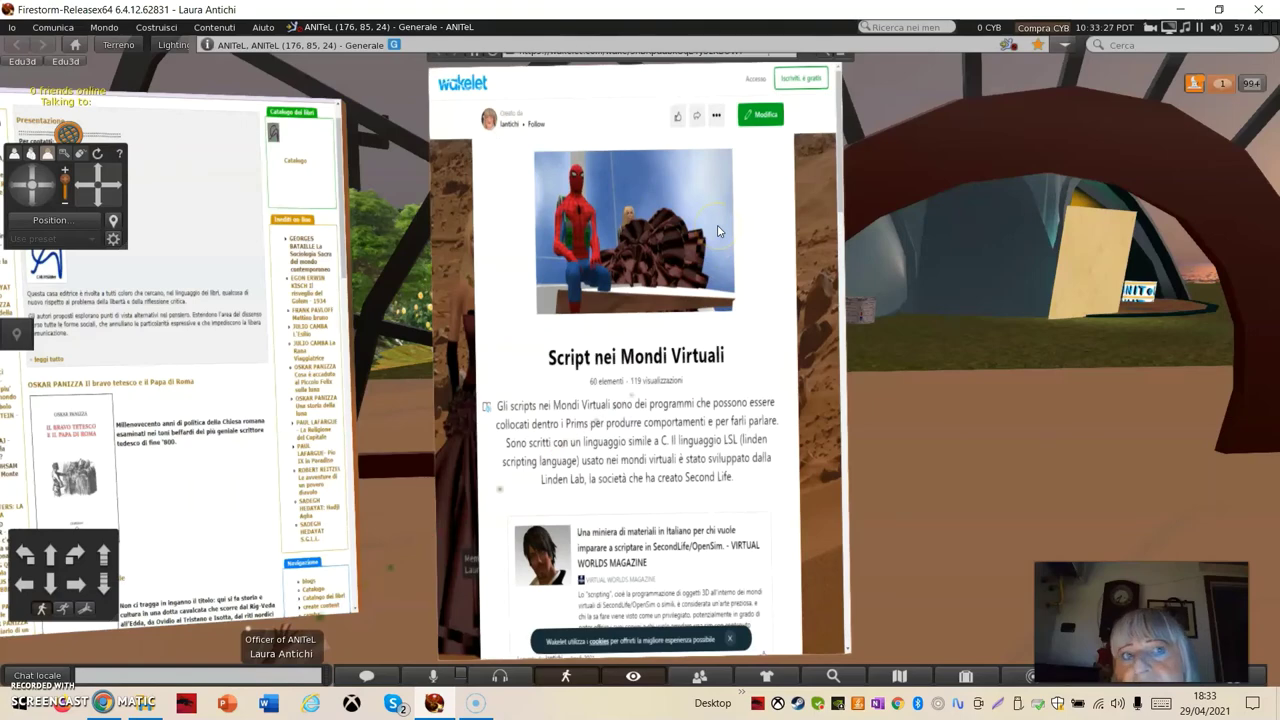
{"action": "scroll", "coordinate": [718, 231], "scroll_direction": "down", "scroll_amount": 2}
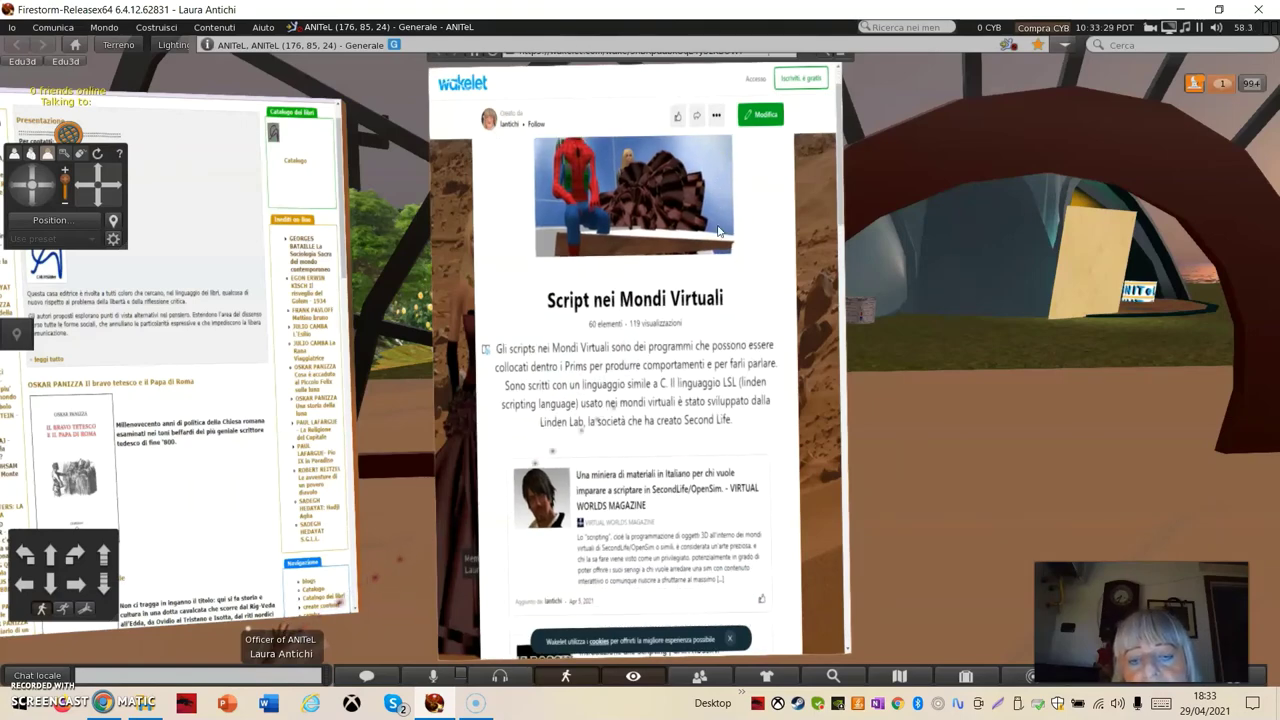
{"action": "scroll", "coordinate": [718, 231], "scroll_direction": "up", "scroll_amount": 1}
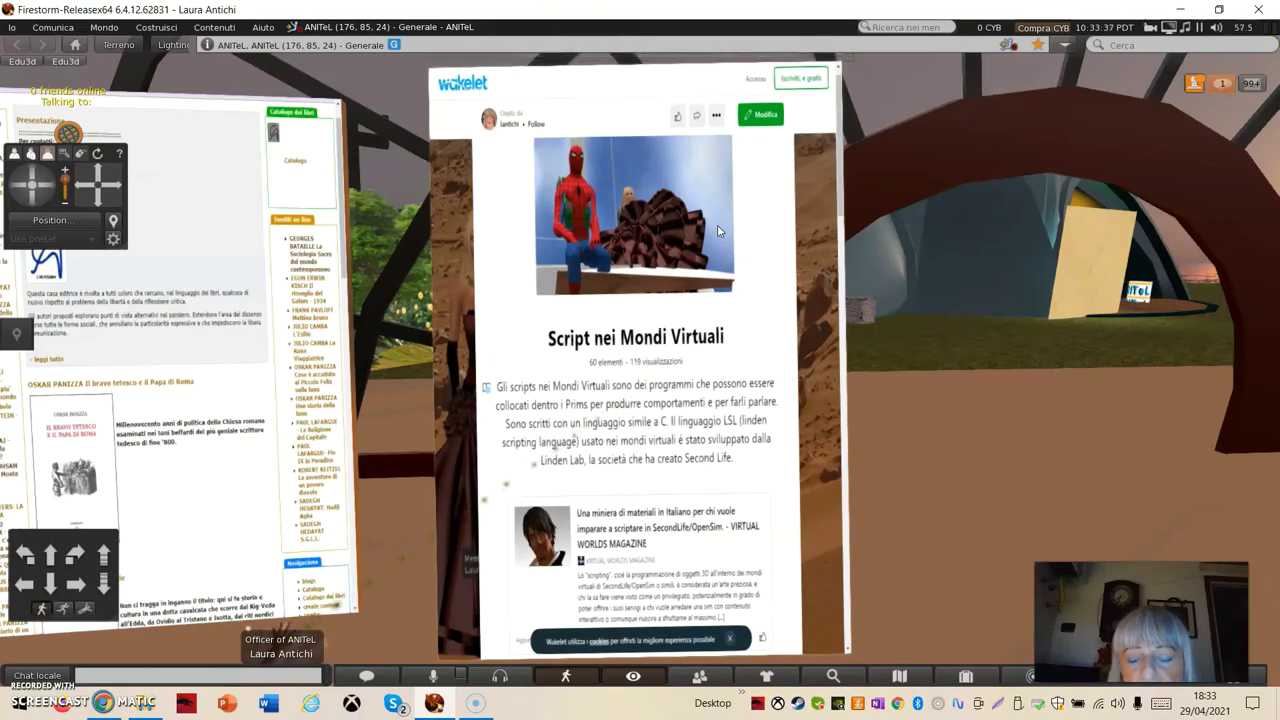
{"action": "scroll", "coordinate": [718, 231], "scroll_direction": "down", "scroll_amount": 2}
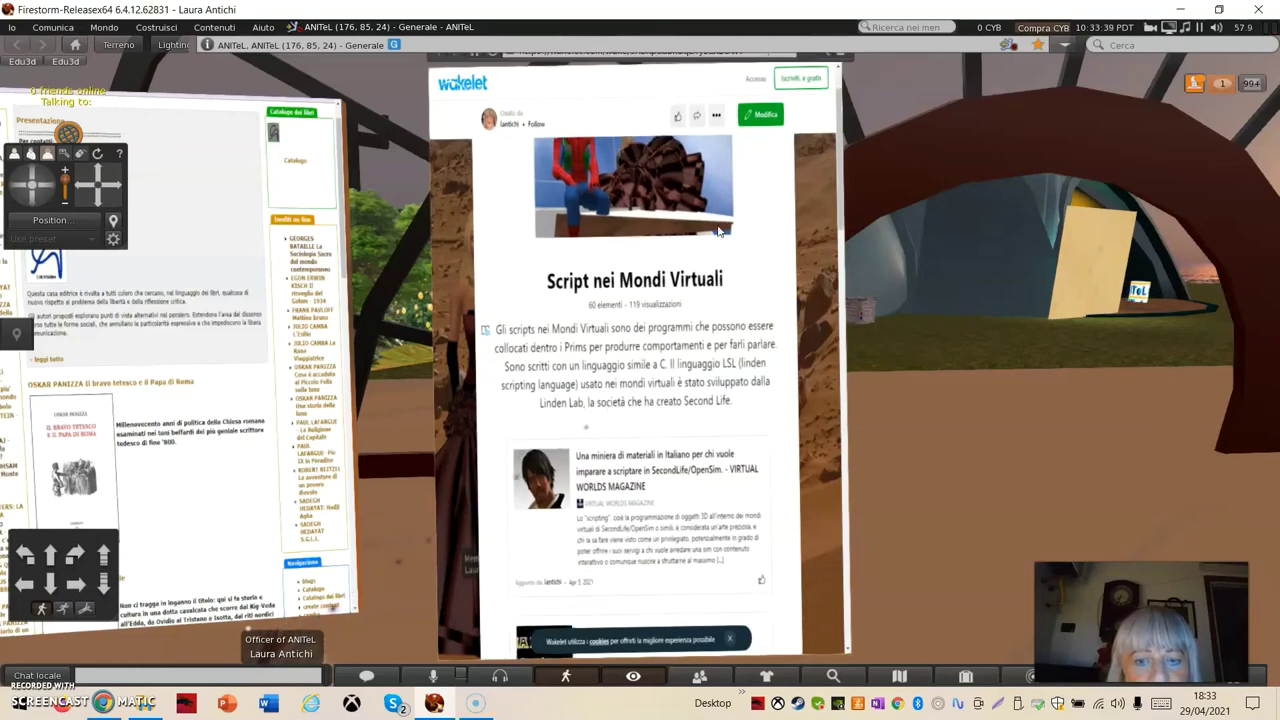
{"action": "left_click", "coordinate": [816, 241]}
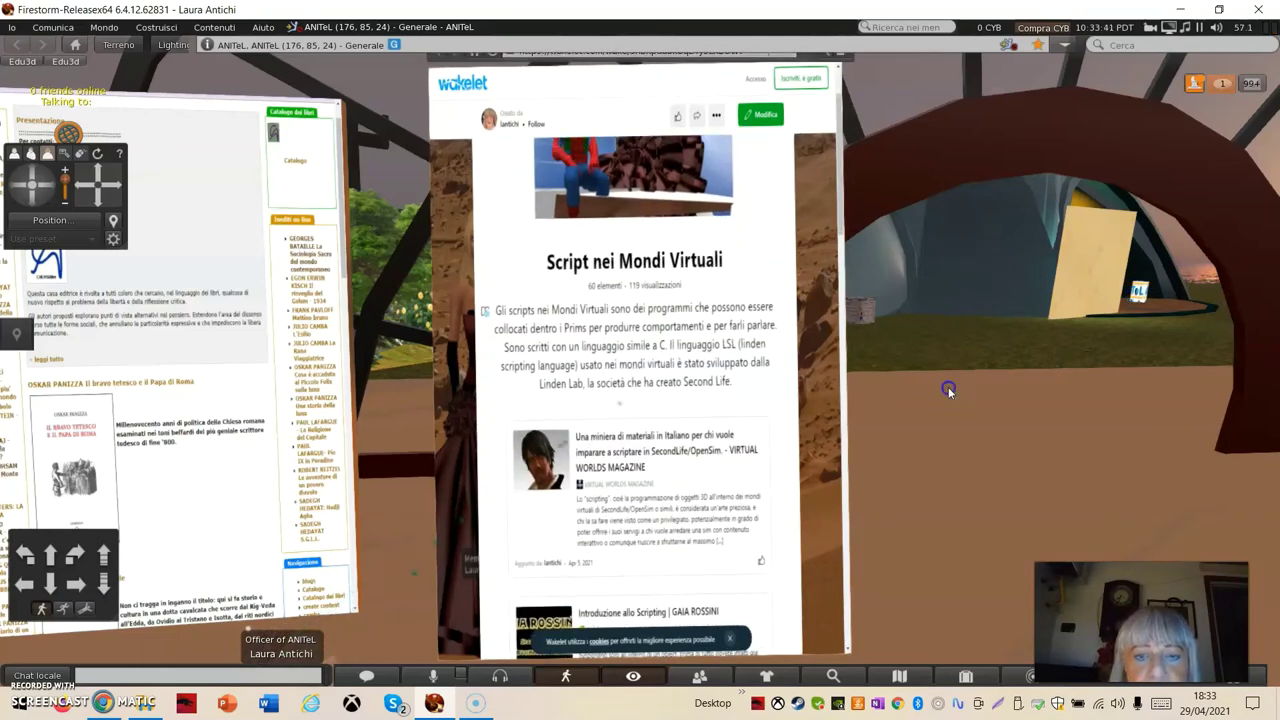
{"action": "key", "text": "Escape"}
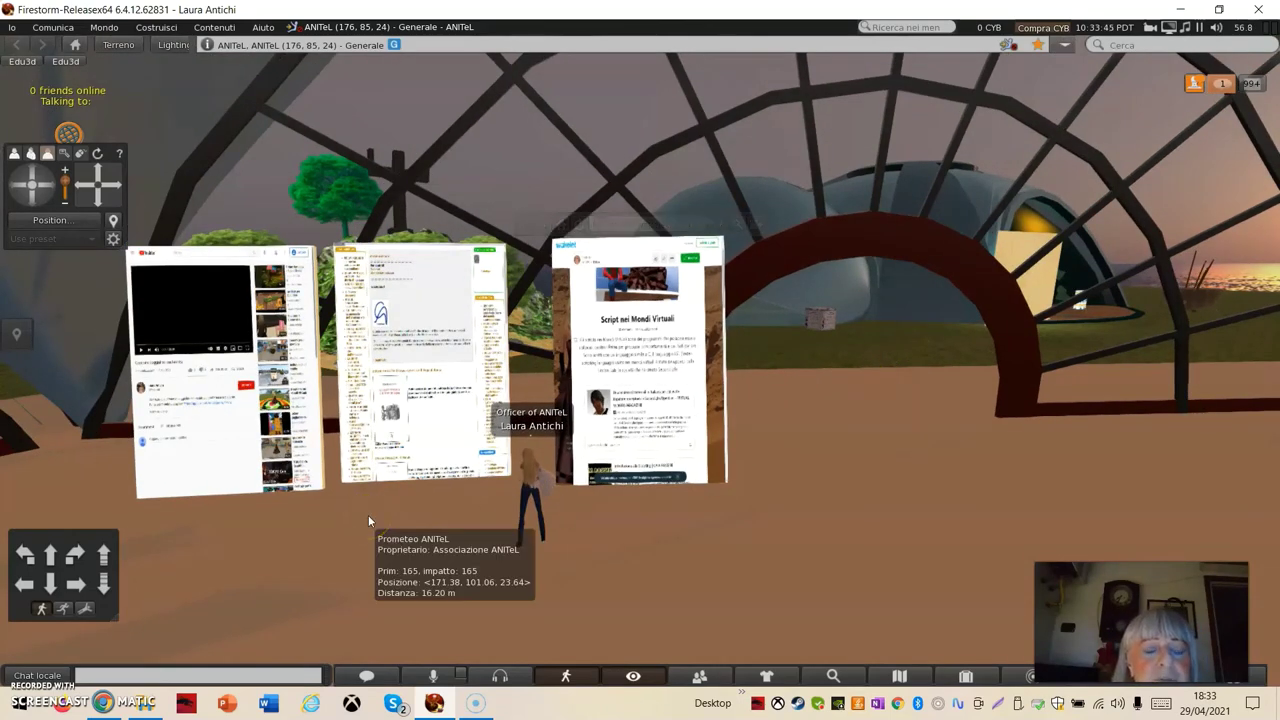
{"action": "left_click", "coordinate": [651, 509]}
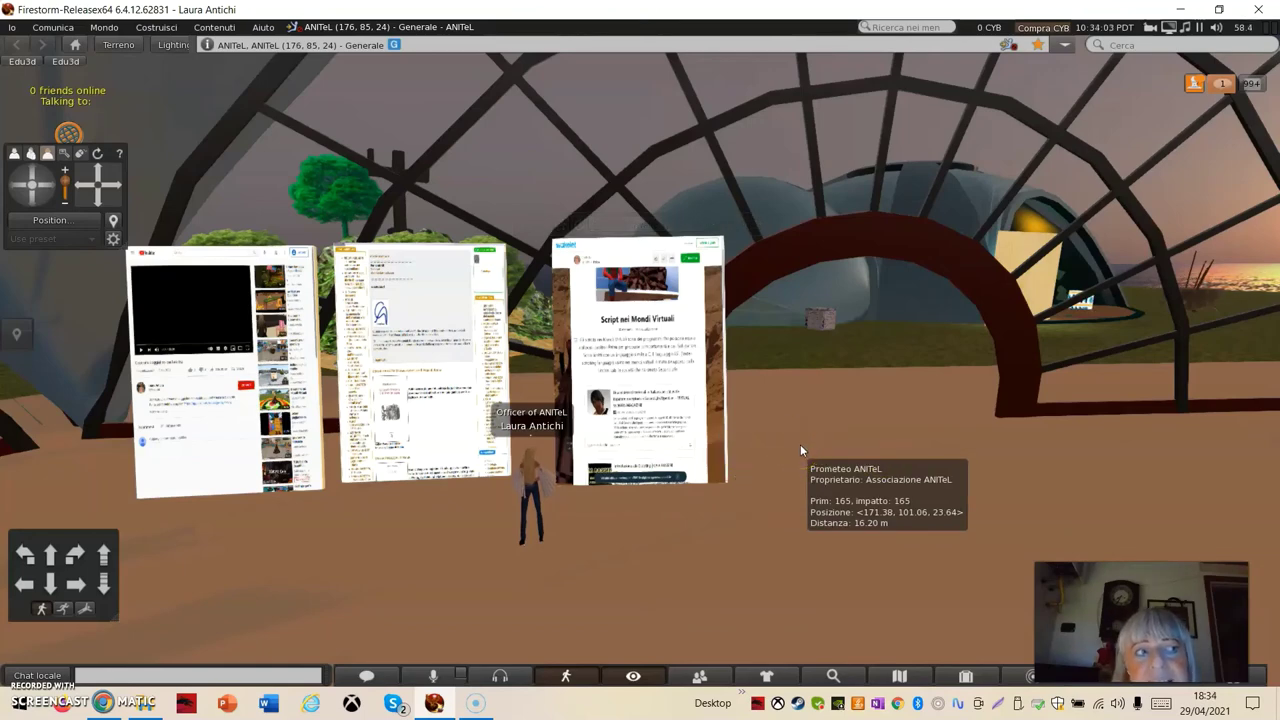
{"action": "left_click", "coordinate": [727, 451]}
{"action": "left_click", "coordinate": [657, 433]}
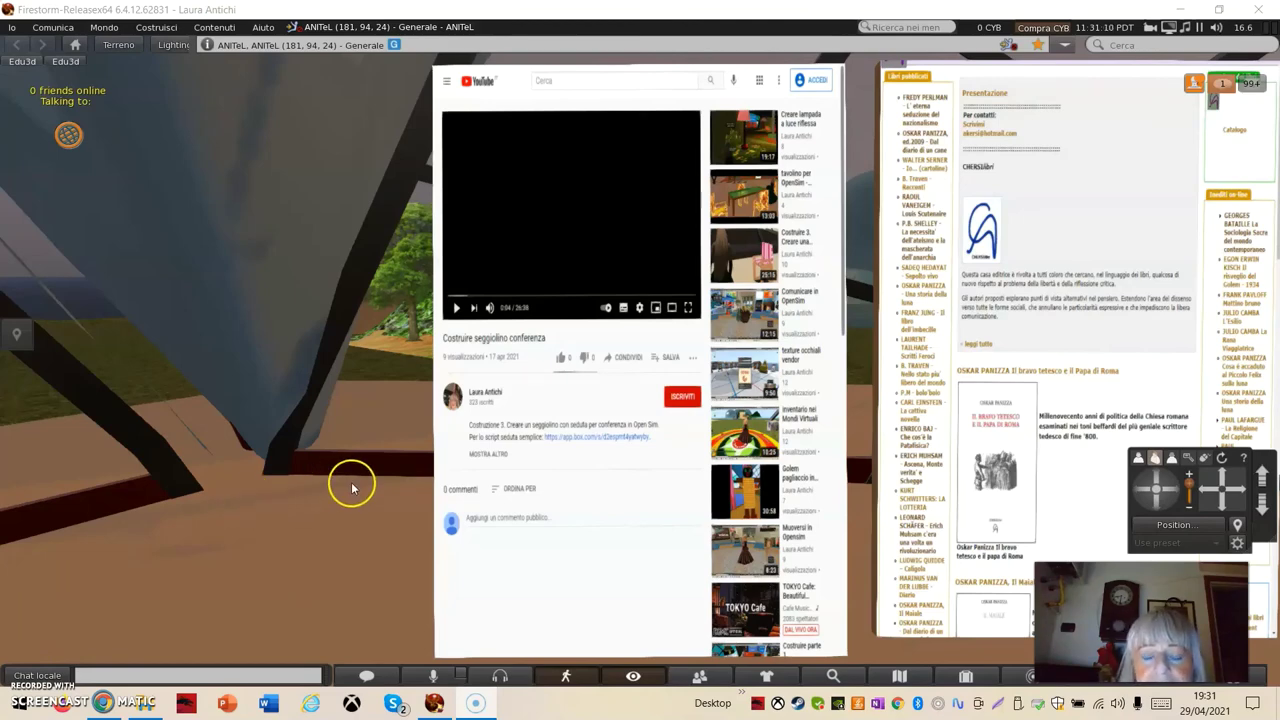
Review the YouTube panel's object name, group sharing and permission settings, and close the build window.
{"action": "right_click", "coordinate": [572, 455]}
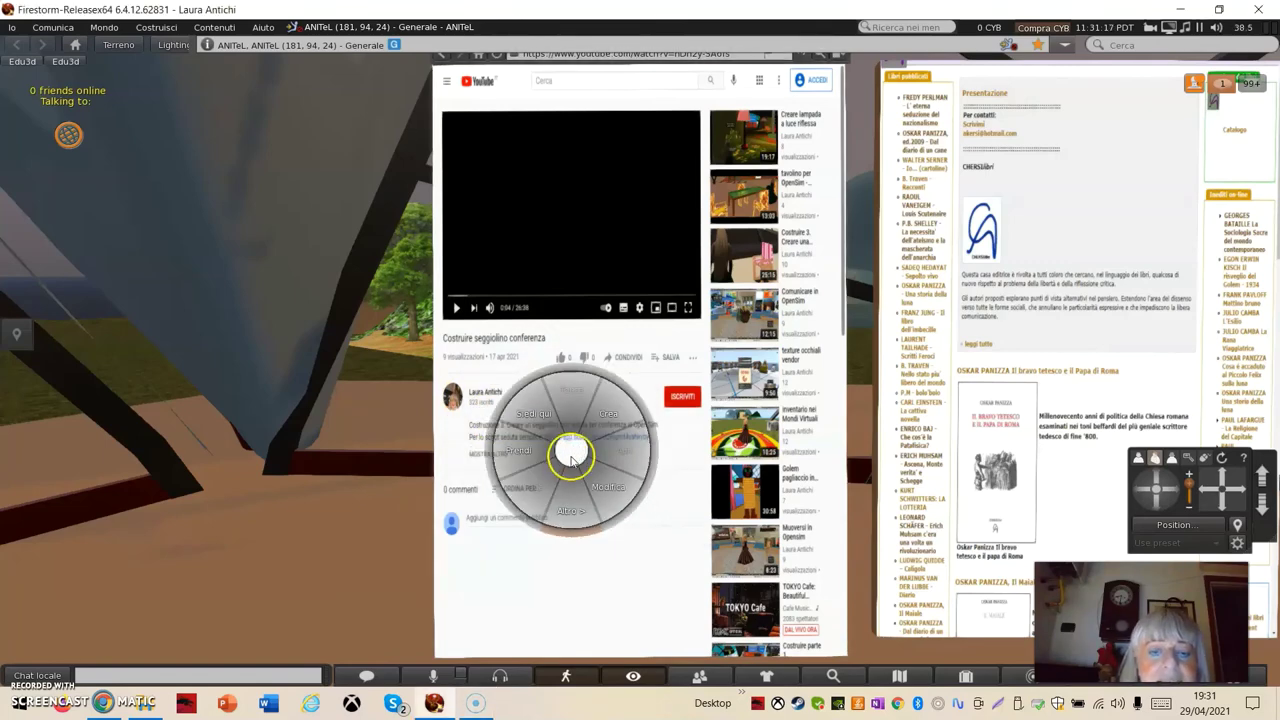
{"action": "left_click", "coordinate": [604, 490]}
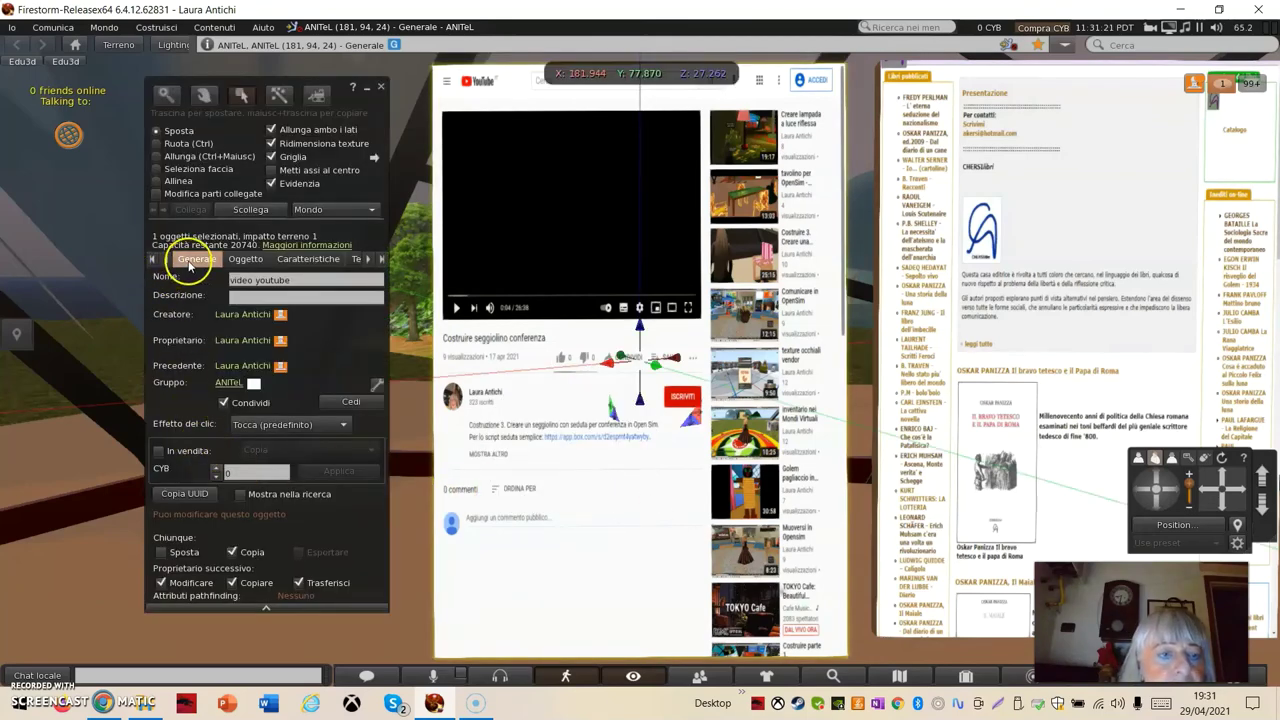
{"action": "left_click", "coordinate": [298, 280]}
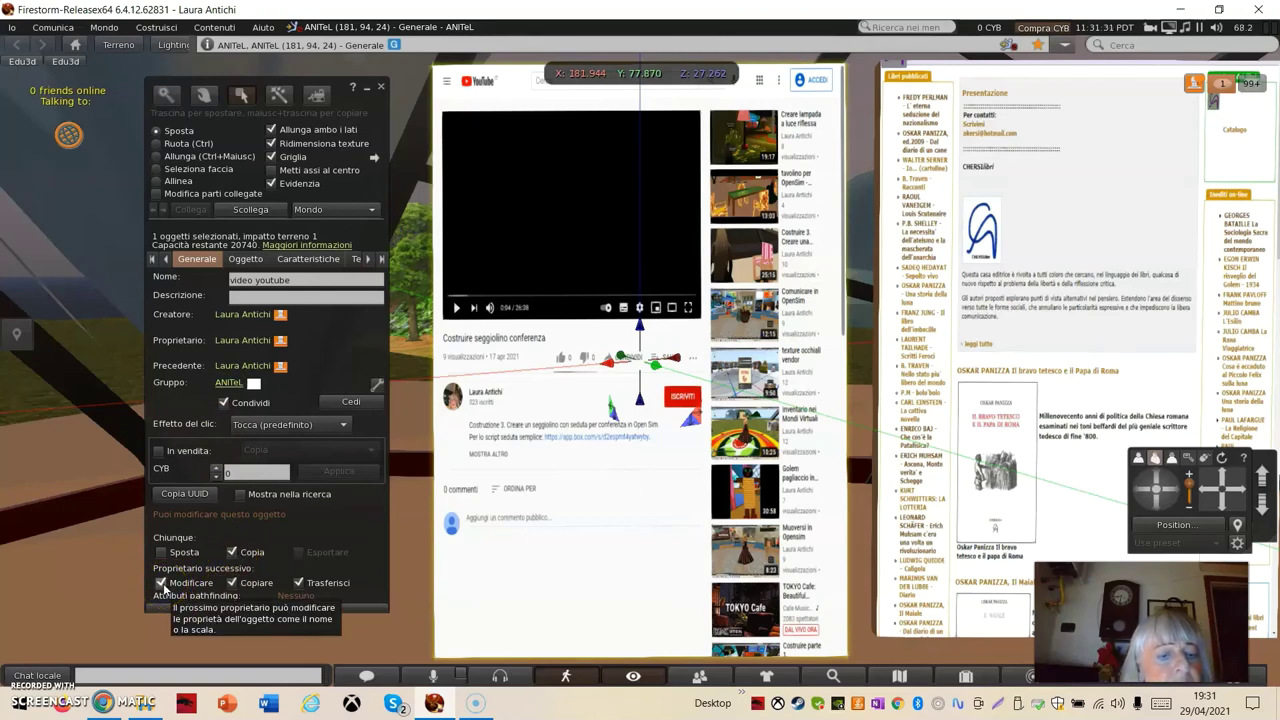
{"action": "left_click", "coordinate": [193, 593]}
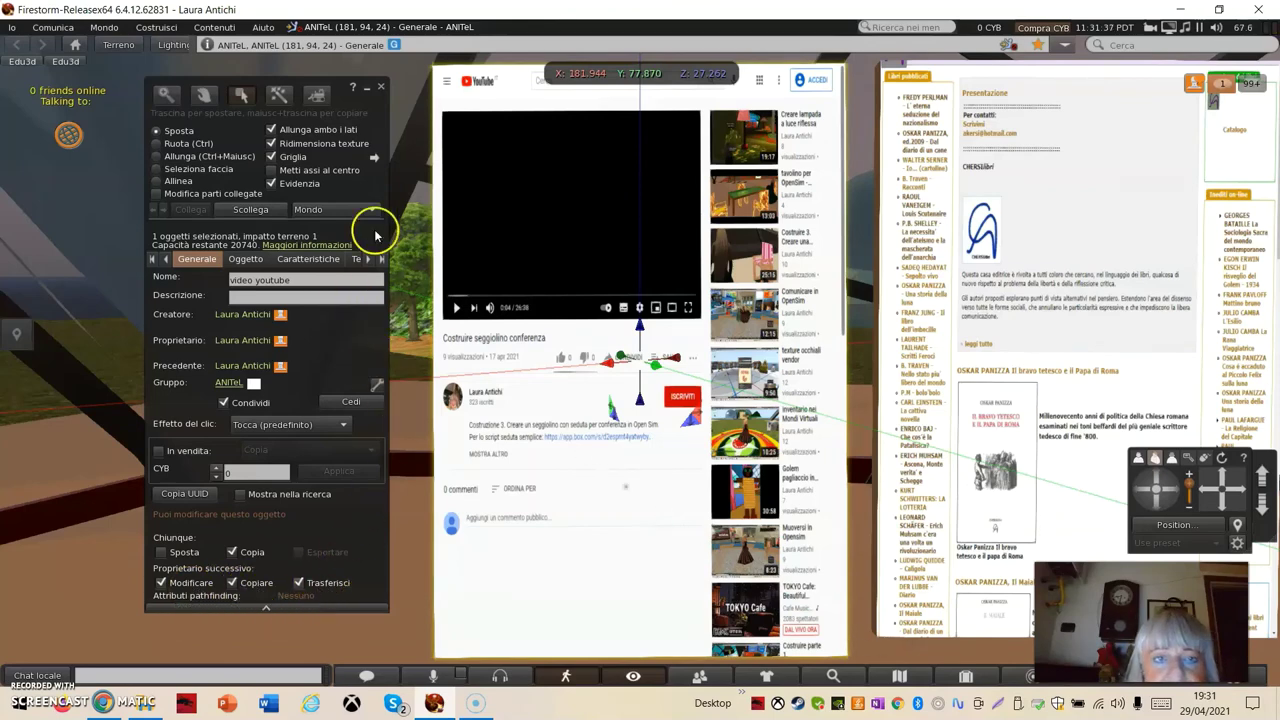
{"action": "left_click", "coordinate": [380, 87]}
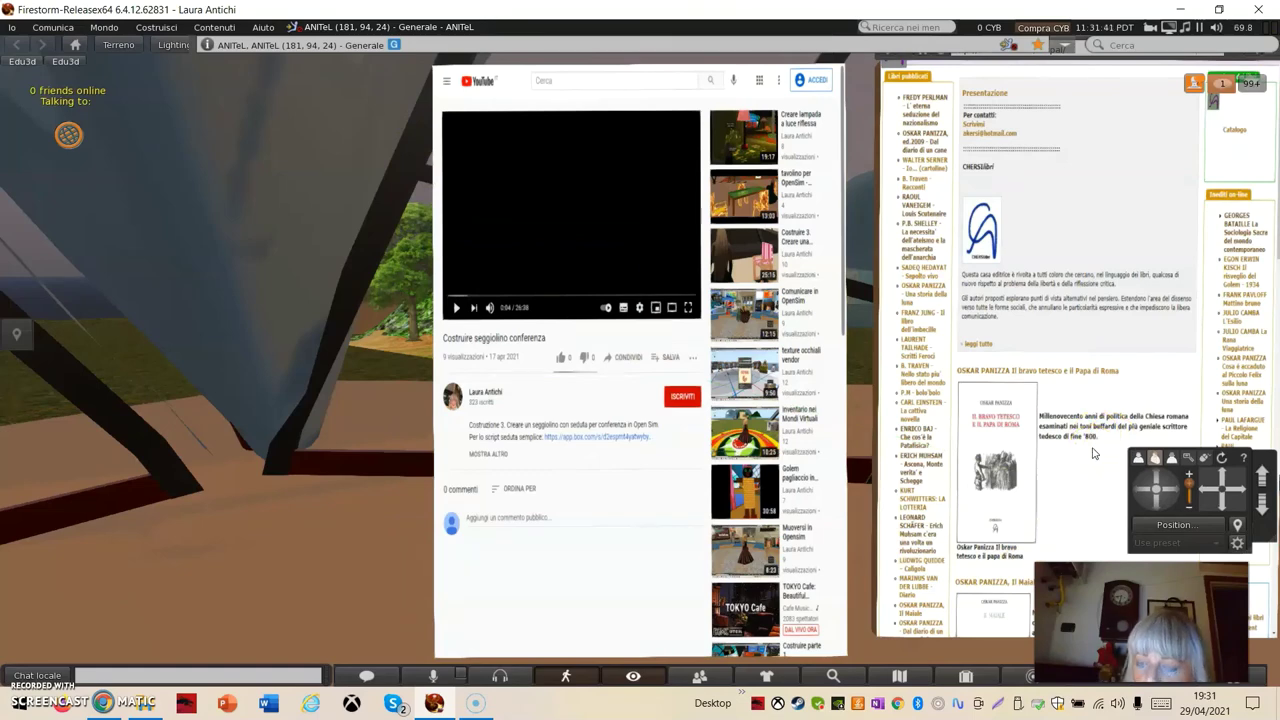
Rename the website panel "multimedia sito" and share it with the group.
{"action": "right_click", "coordinate": [1067, 270]}
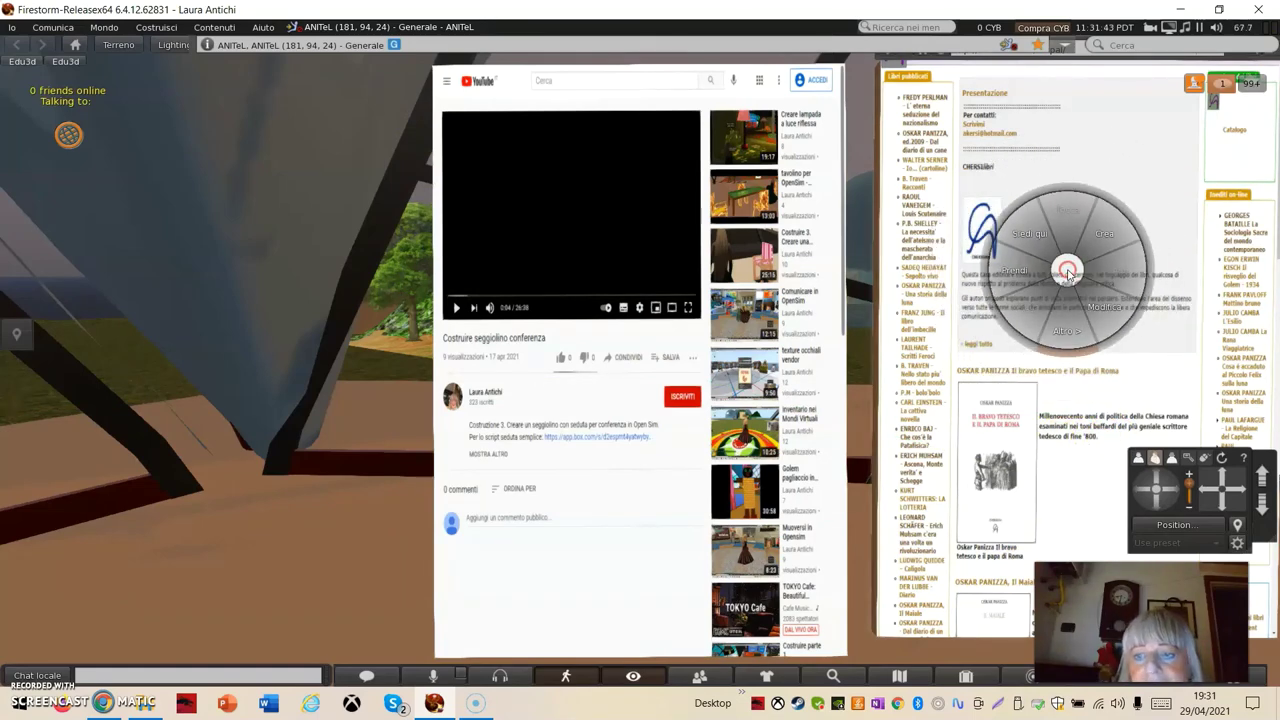
{"action": "left_click", "coordinate": [1103, 311]}
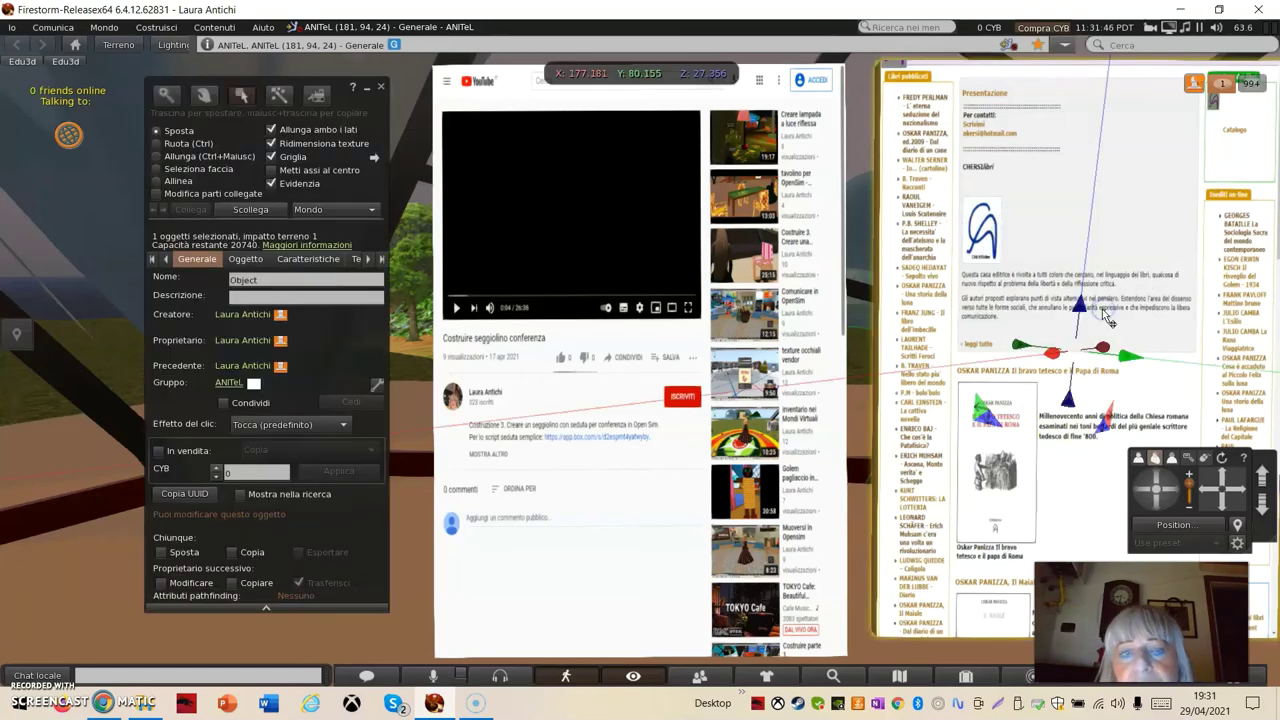
{"action": "left_click", "coordinate": [262, 280]}
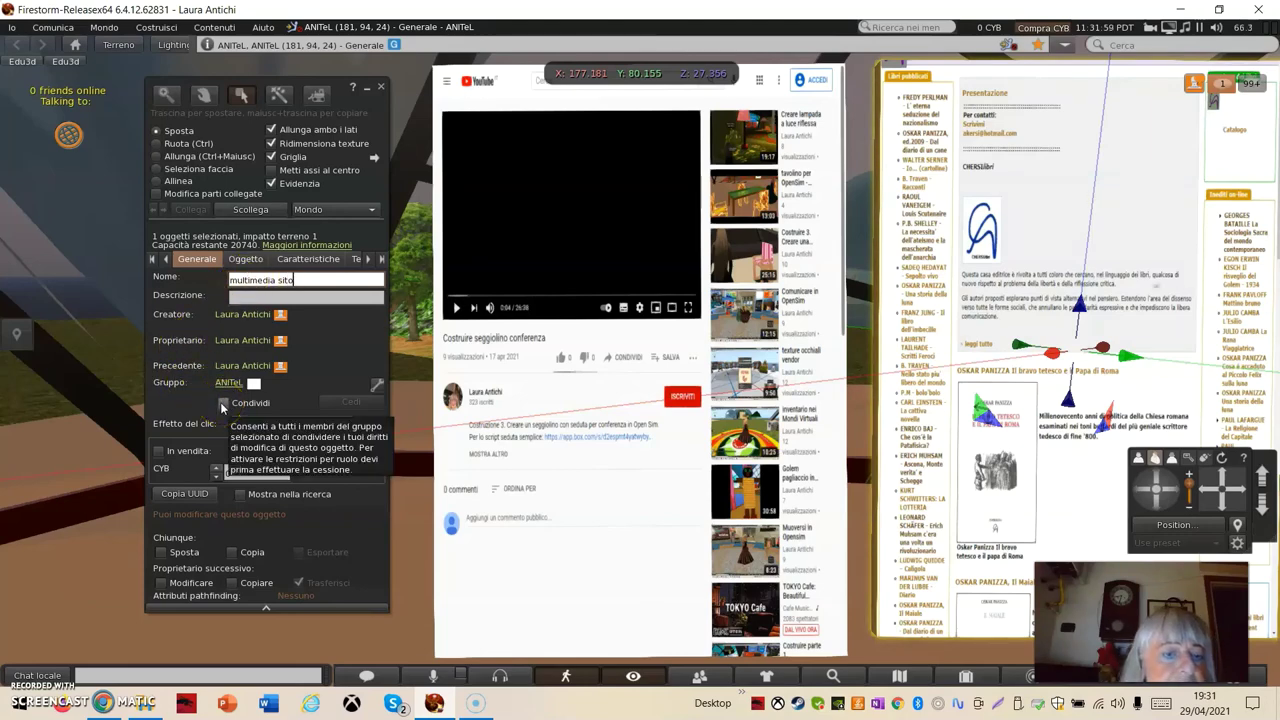
{"action": "left_click", "coordinate": [222, 404]}
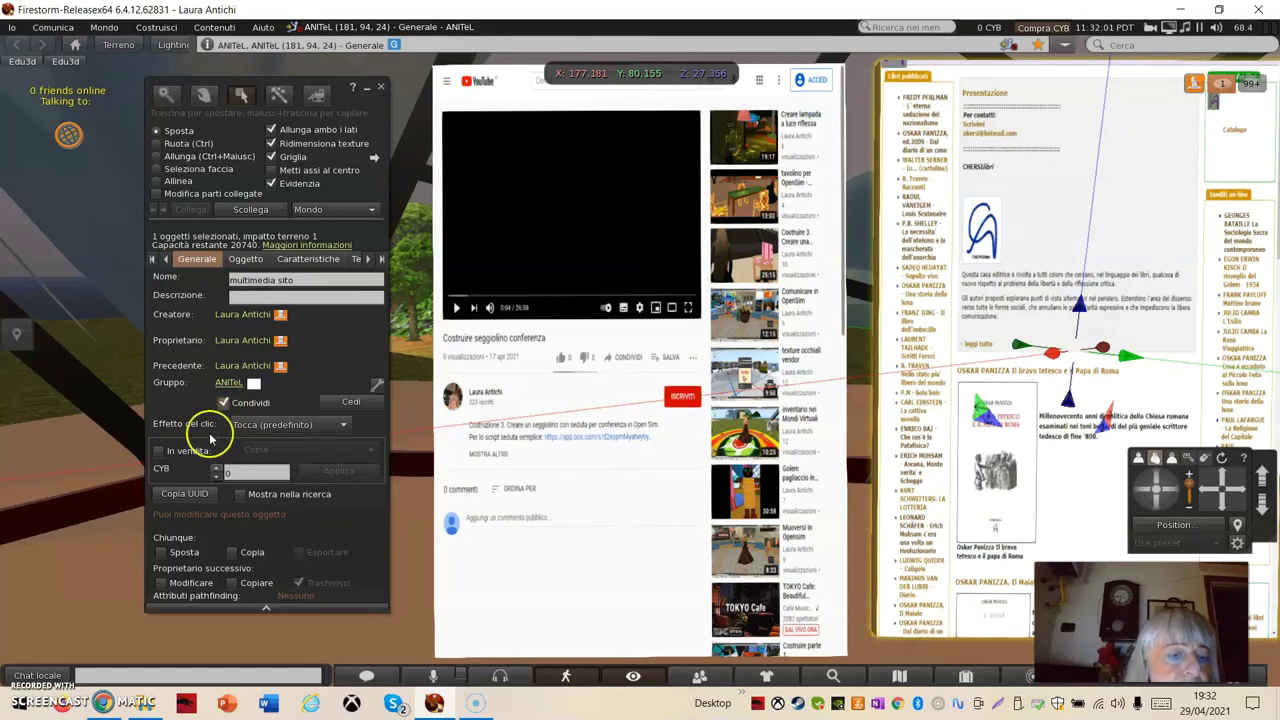
Allow anyone to copy the website panel and its next owner to modify and copy it, and close the build window.
{"action": "left_click", "coordinate": [232, 553]}
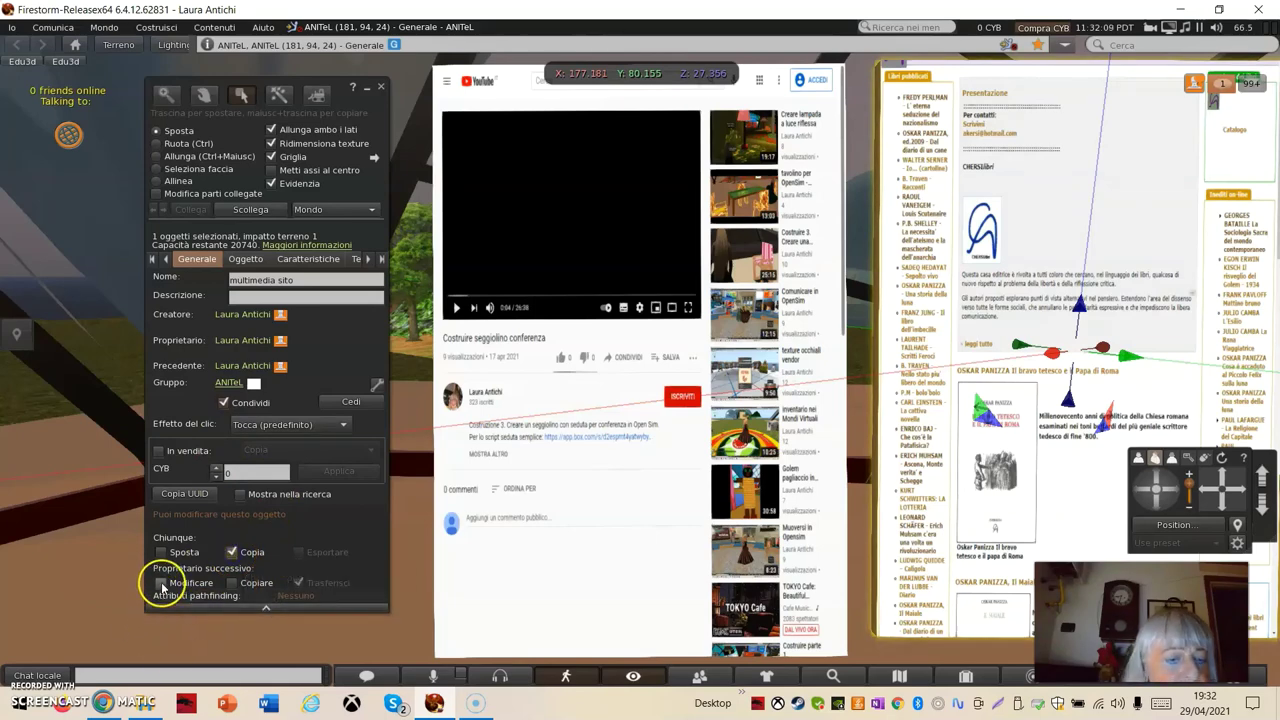
{"action": "left_click", "coordinate": [162, 586]}
{"action": "left_click", "coordinate": [231, 584]}
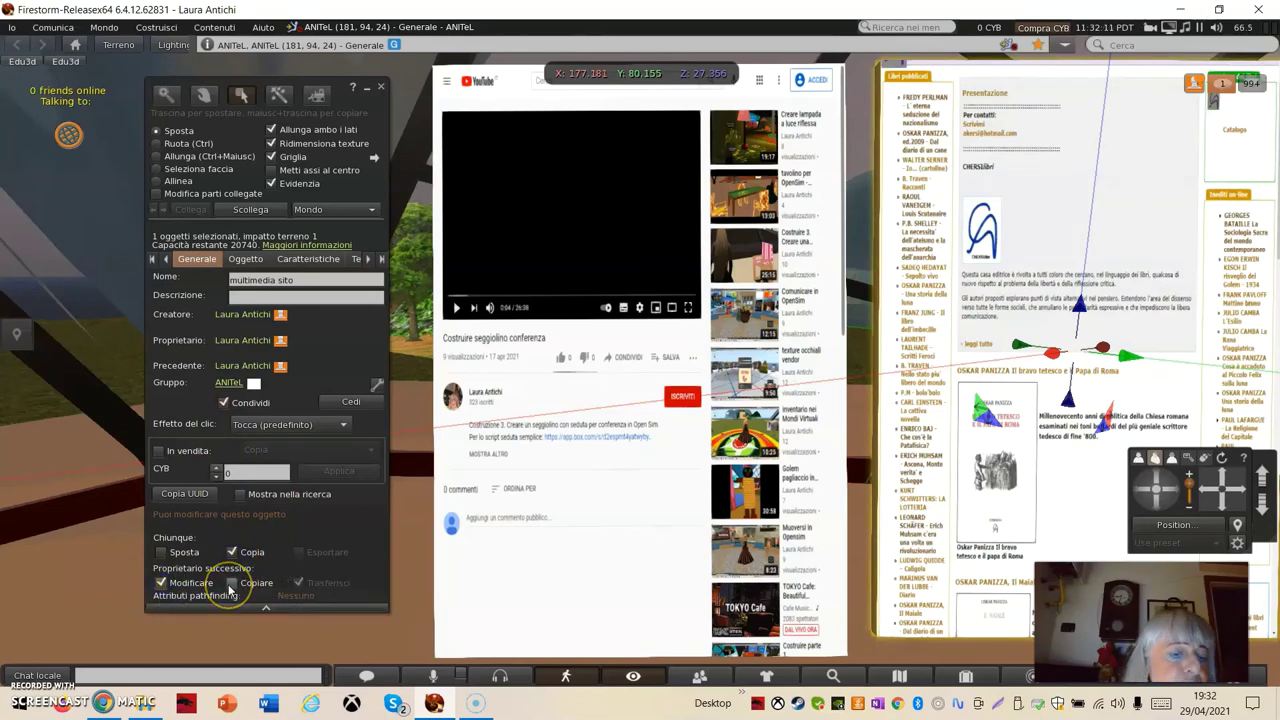
{"action": "left_click", "coordinate": [258, 585]}
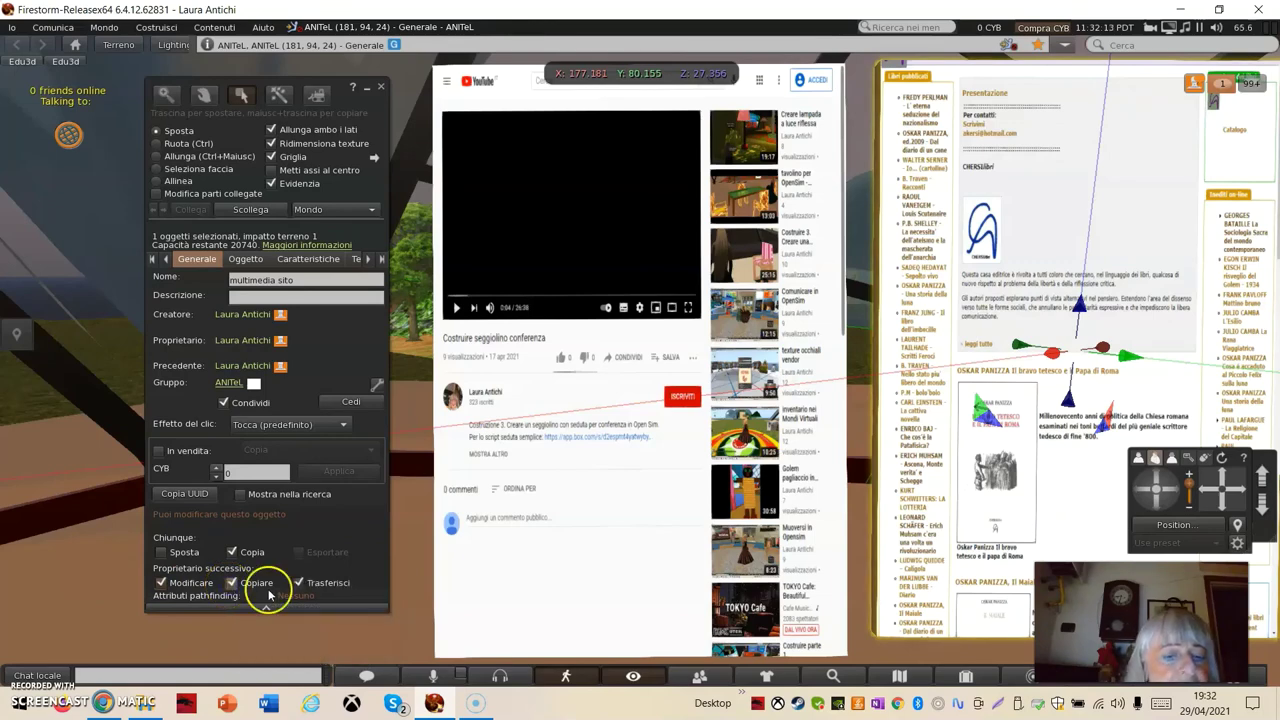
{"action": "left_click", "coordinate": [381, 87]}
Return to the avatar and walk it over to the Wakelet panel, with all three panels in view.
{"action": "key", "text": "Escape"}
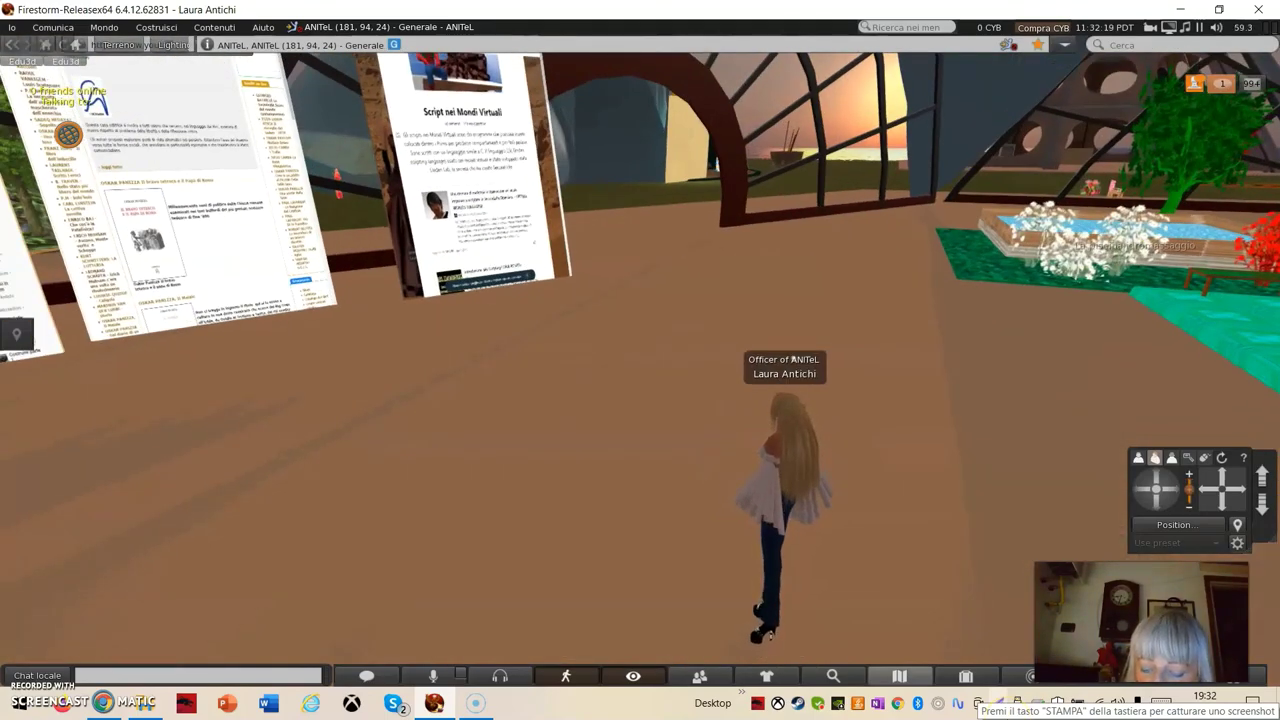
{"action": "key", "text": "Up"}
{"action": "key", "text": "Up"}
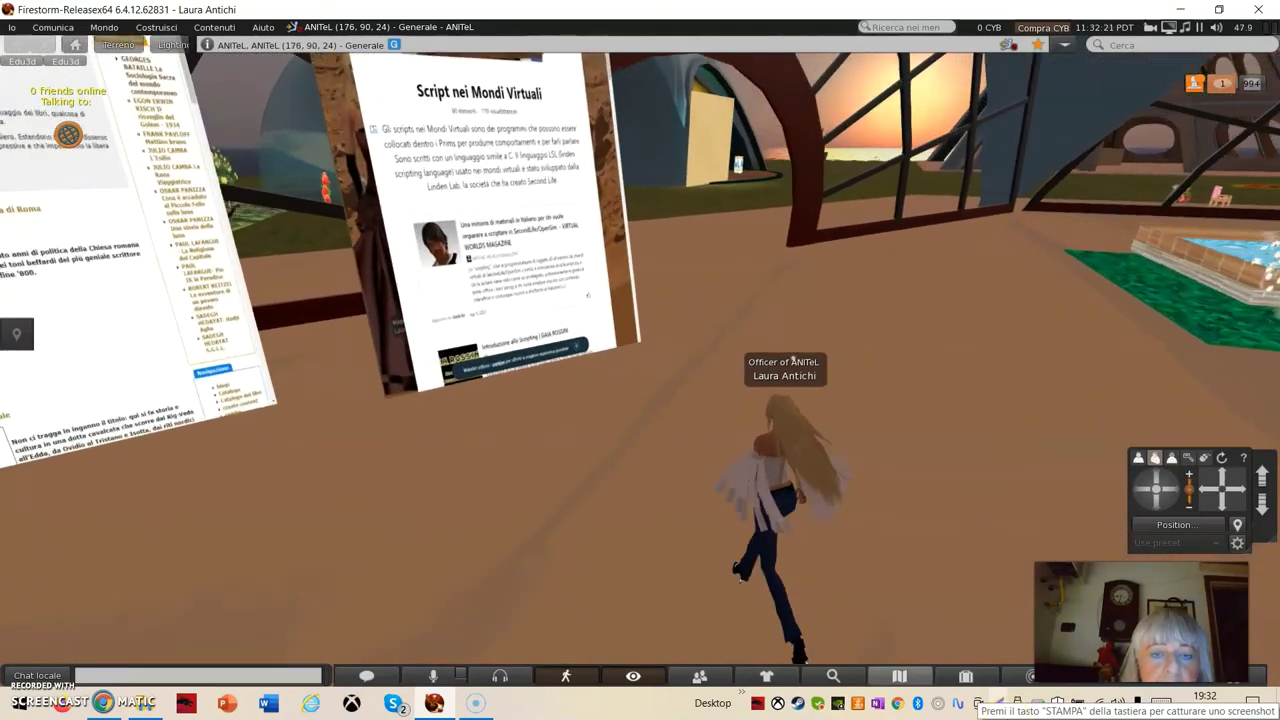
{"action": "key", "text": "Left"}
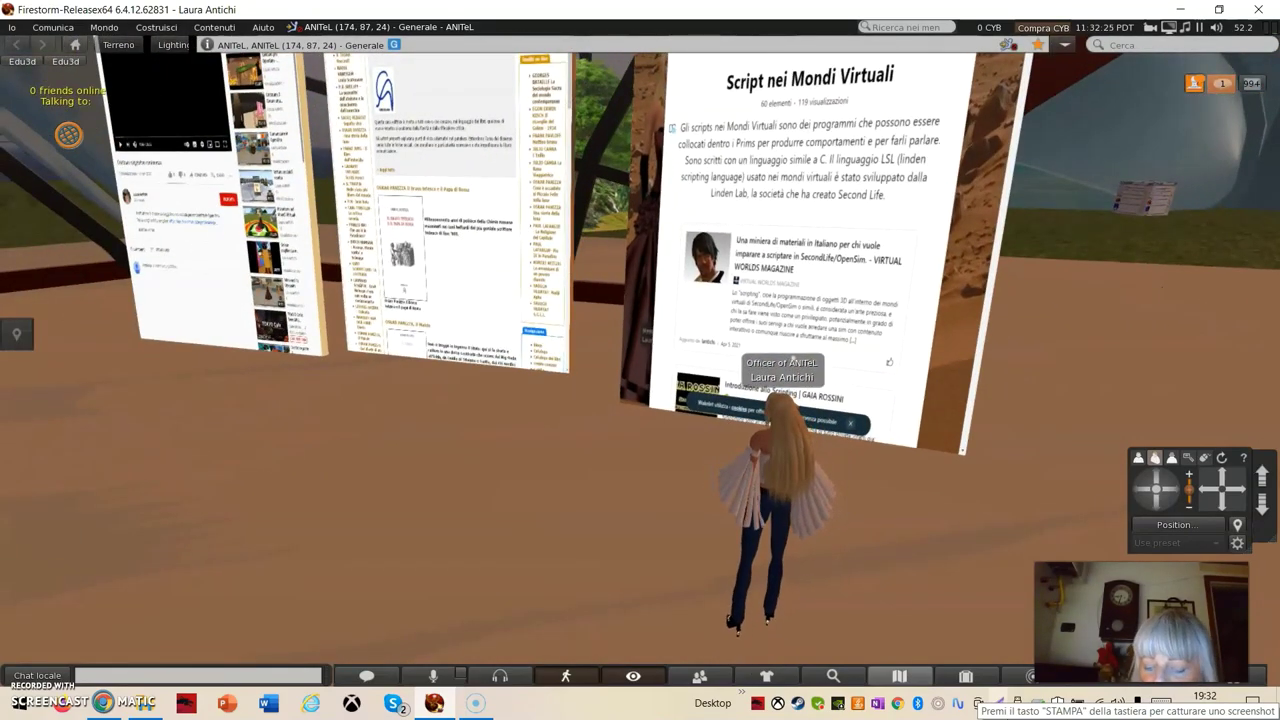
{"action": "key", "text": "Down"}
{"action": "scroll", "coordinate": [780, 470], "scroll_direction": "down", "scroll_amount": 5}
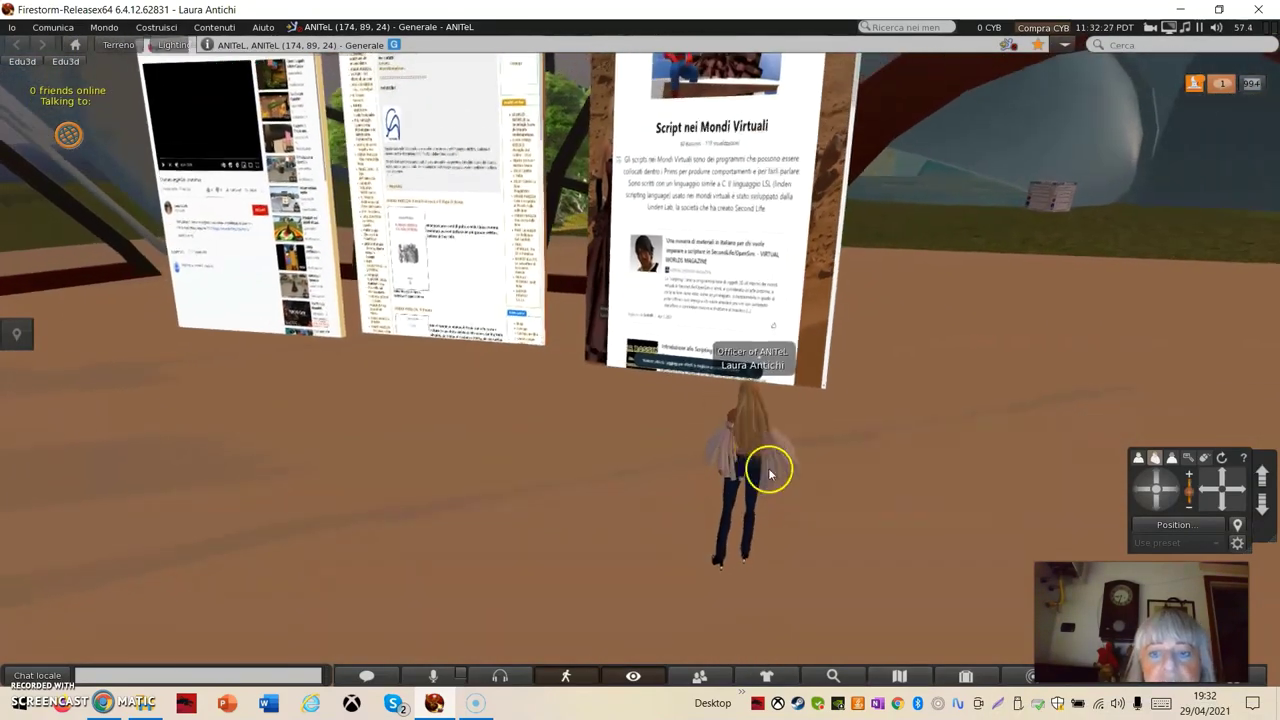
Edit the Wakelet panel, rename it "lavagna multimediale collaborativa" and share it with the group.
{"action": "right_click", "coordinate": [678, 237]}
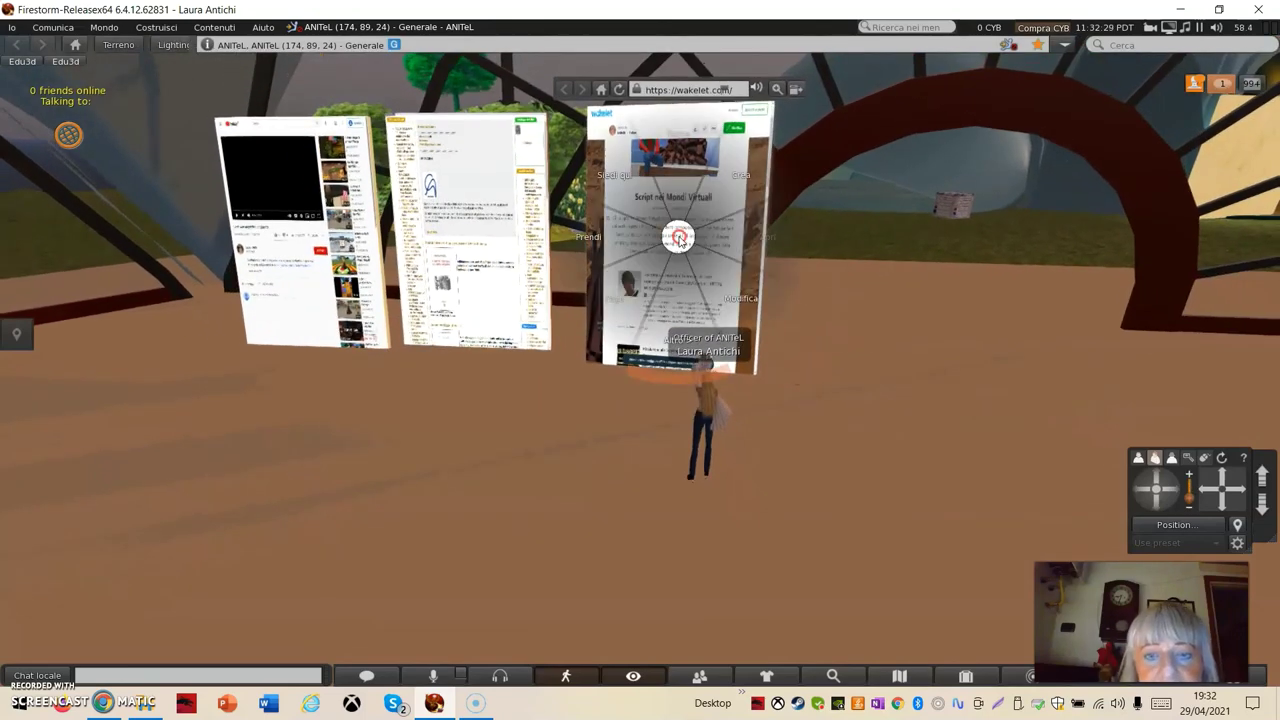
{"action": "left_click", "coordinate": [711, 279]}
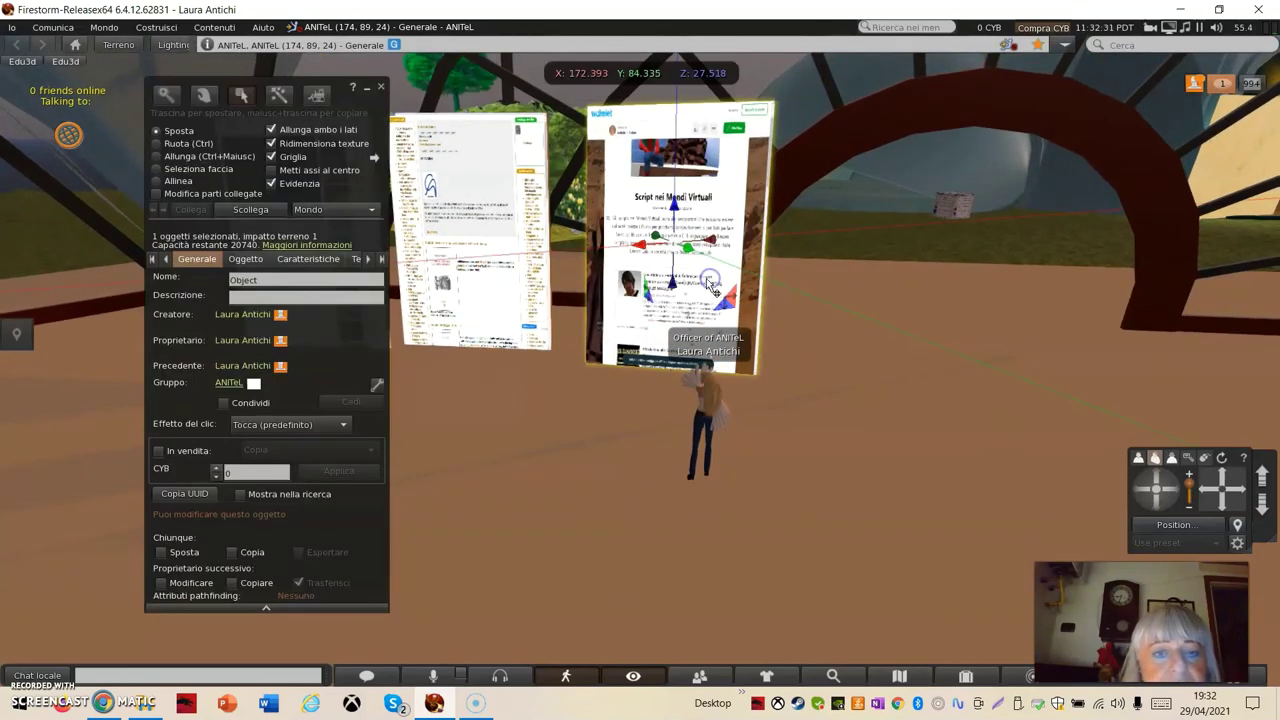
{"action": "left_click", "coordinate": [283, 279]}
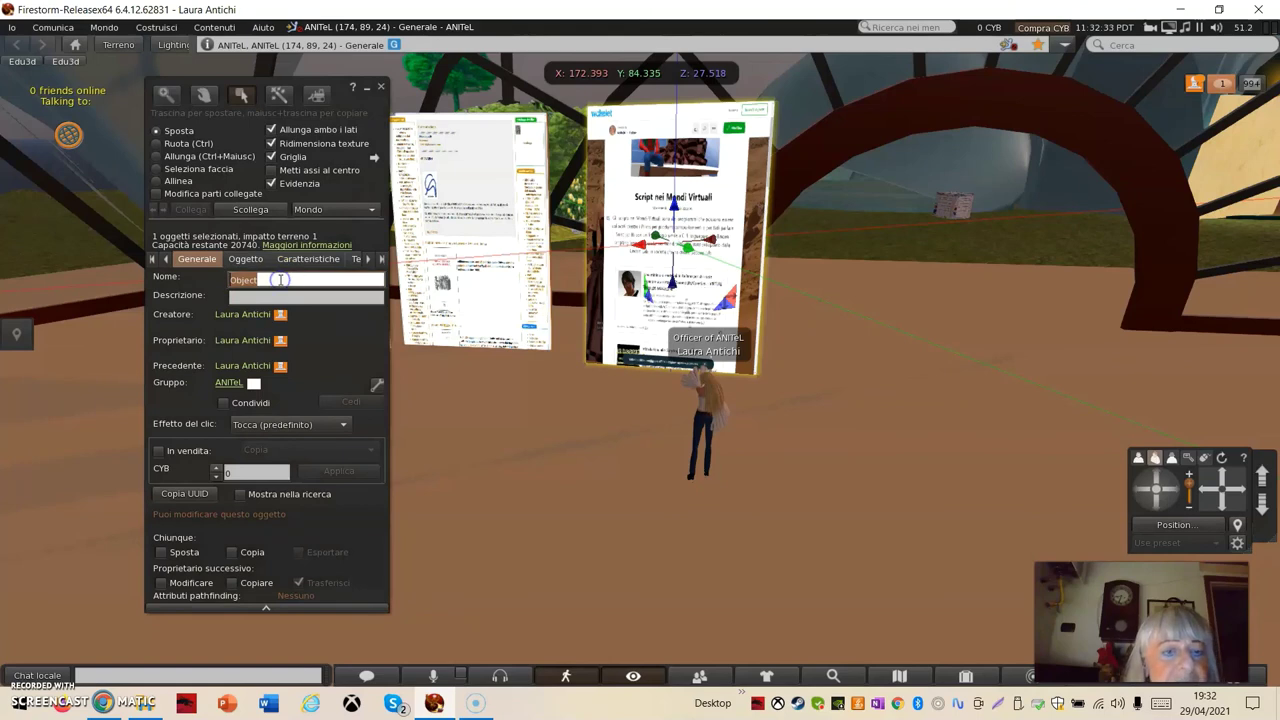
{"action": "type", "text": "la"}
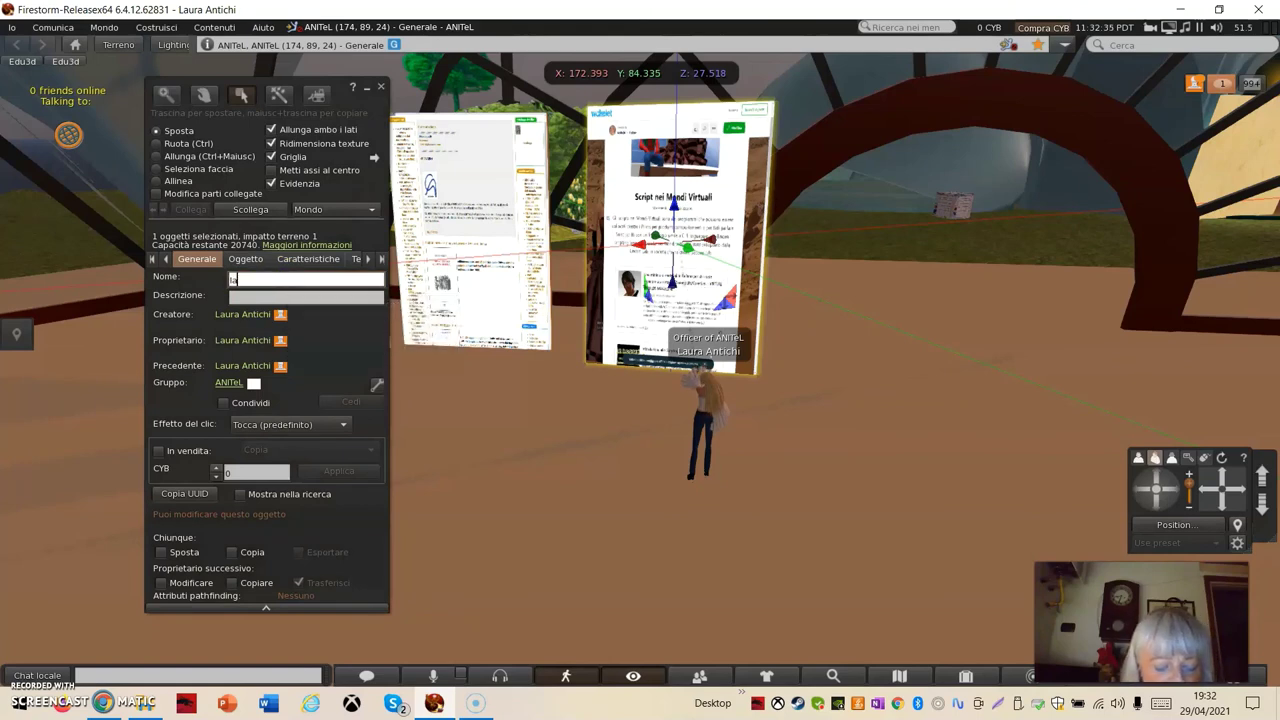
{"action": "type", "text": "vagna multimediale collaborativa"}
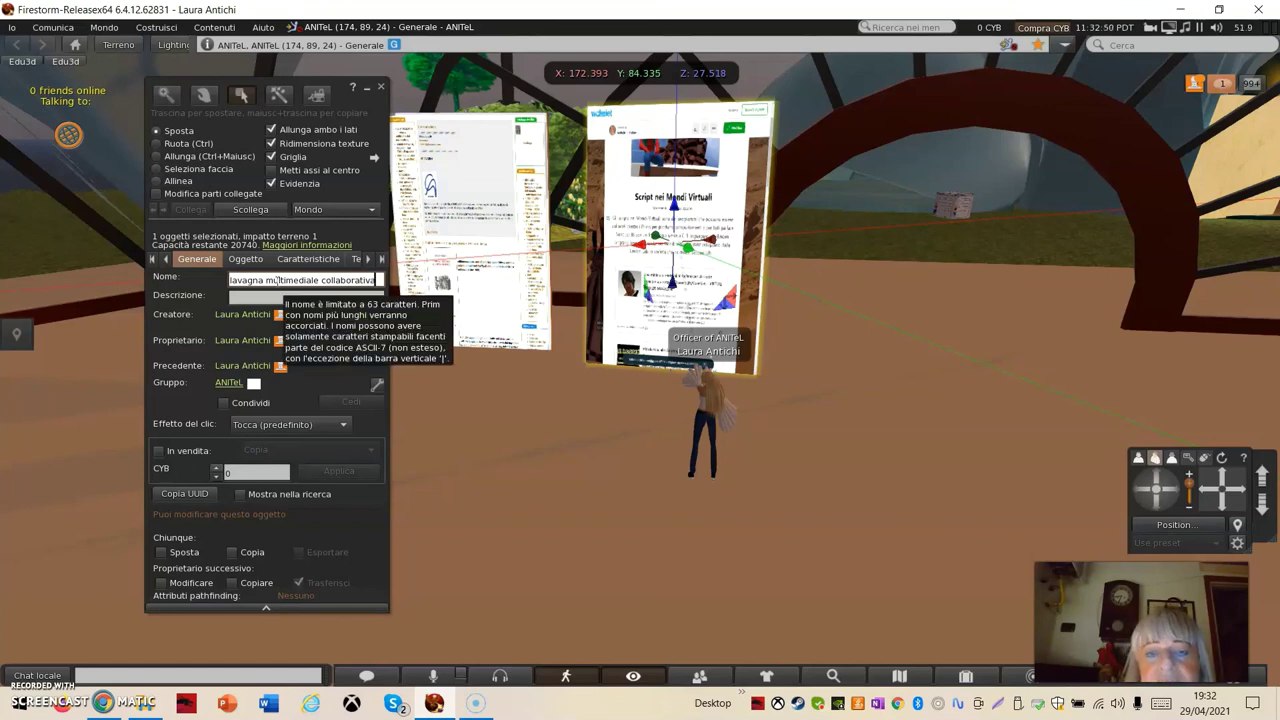
{"action": "left_click", "coordinate": [224, 403]}
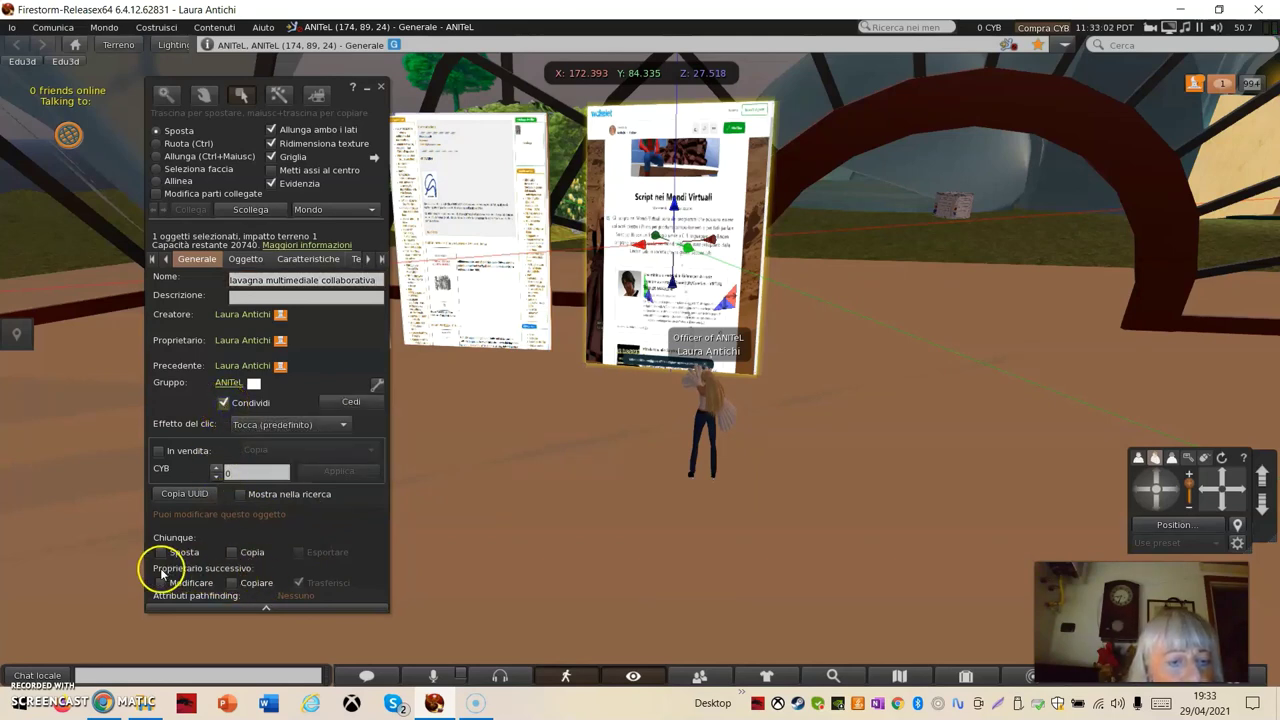
Allow anyone to copy the Wakelet panel and its next owner to modify and copy it, and close the build window.
{"action": "left_click", "coordinate": [232, 552]}
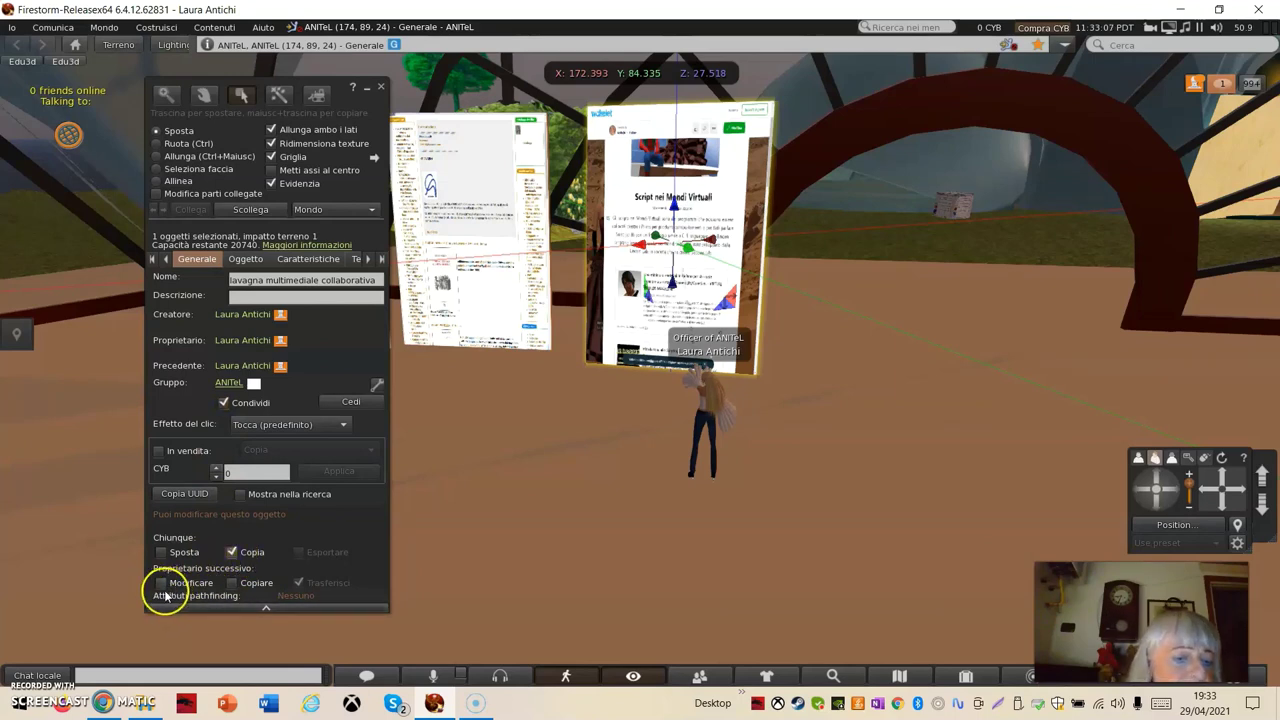
{"action": "left_click", "coordinate": [161, 582]}
{"action": "left_click", "coordinate": [232, 582]}
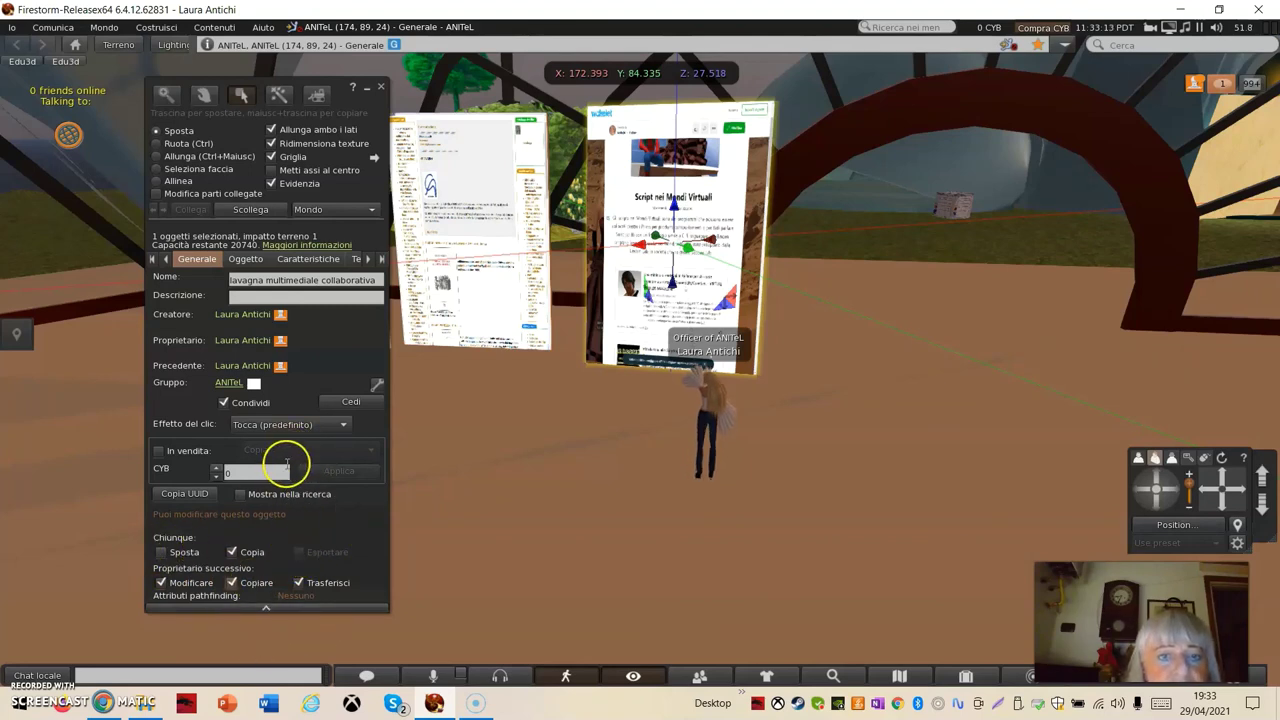
{"action": "left_click", "coordinate": [382, 88]}
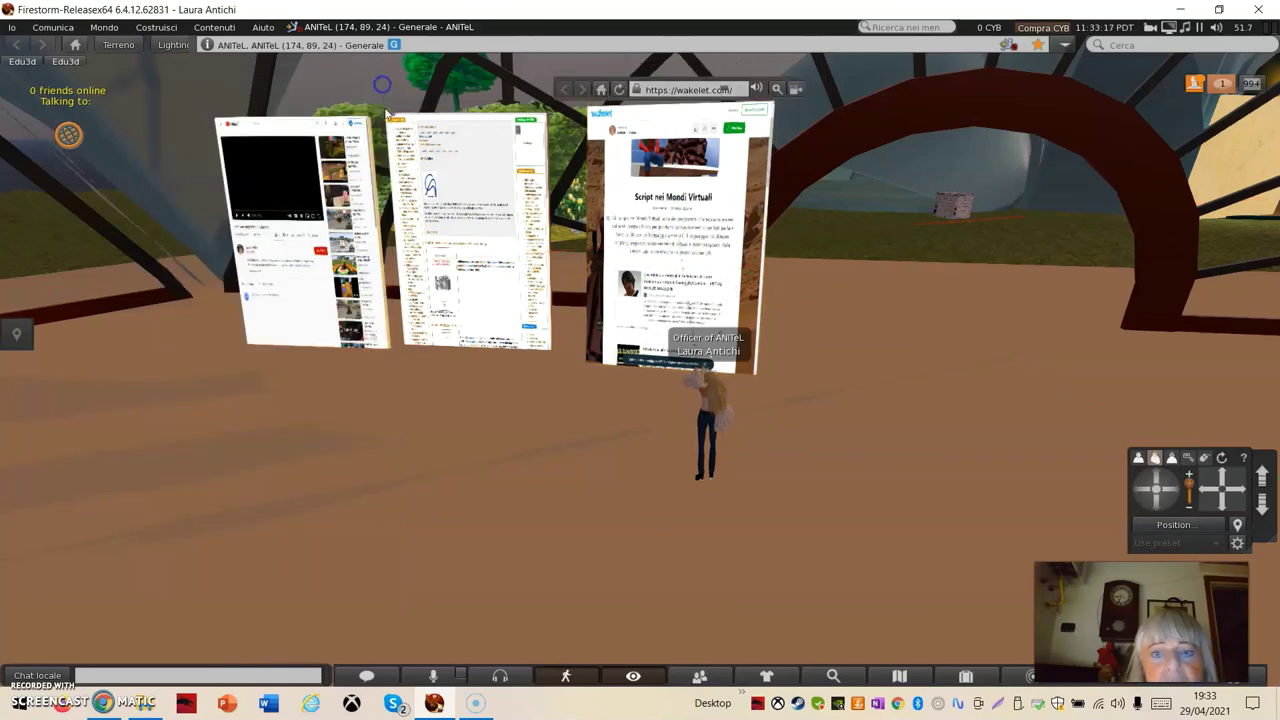